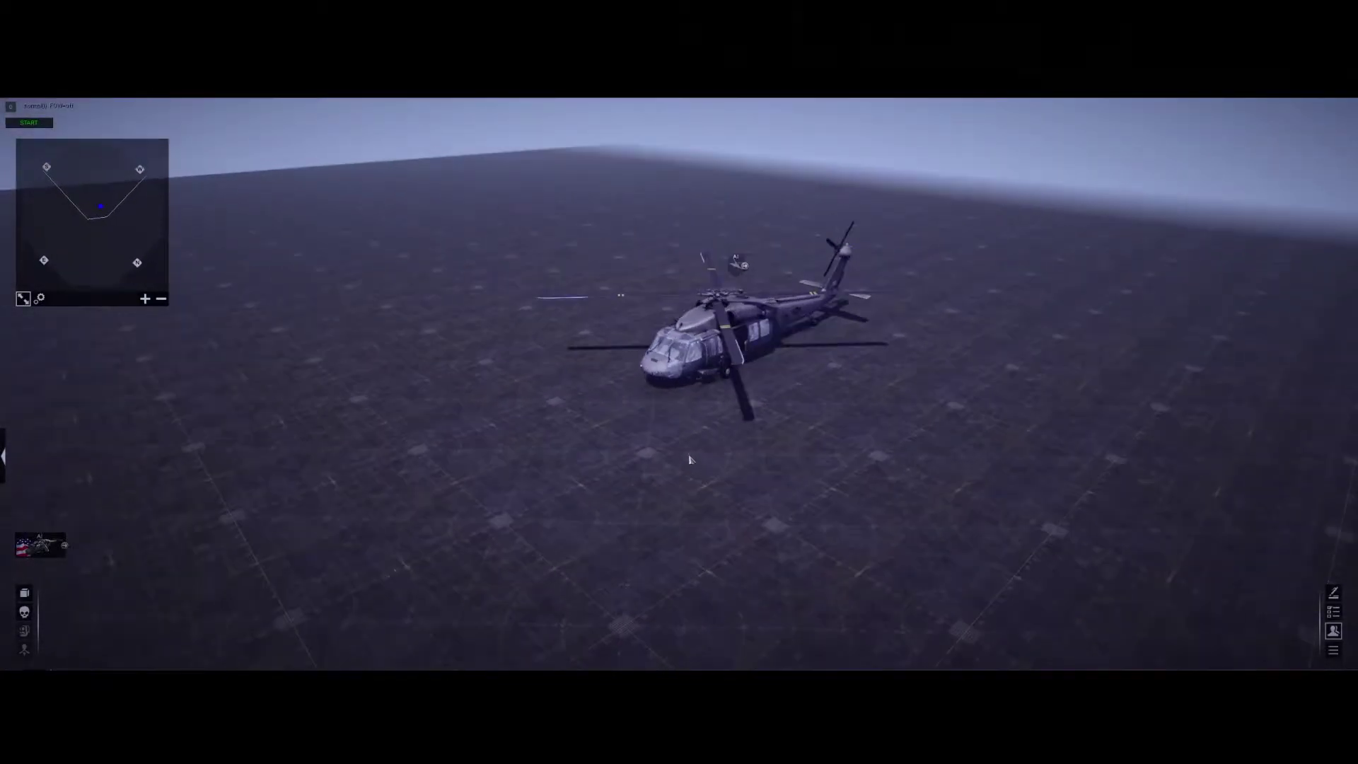
- Duplicate the Black Hawk helicopter in the editor and place the copy beside the original
{"action": "key", "text": "F3"}
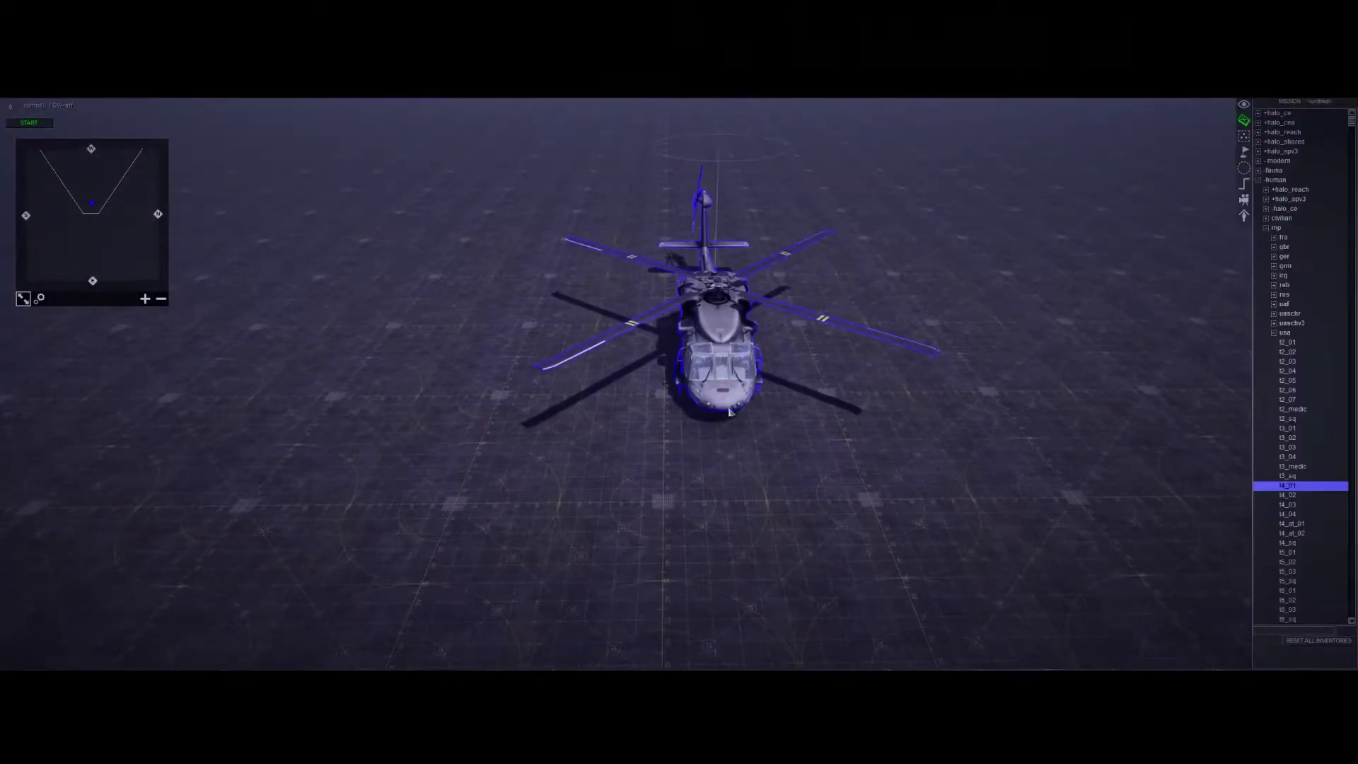
{"action": "left_click", "coordinate": [735, 414]}
{"action": "scroll", "coordinate": [903, 371], "scroll_direction": "down", "scroll_amount": 3}
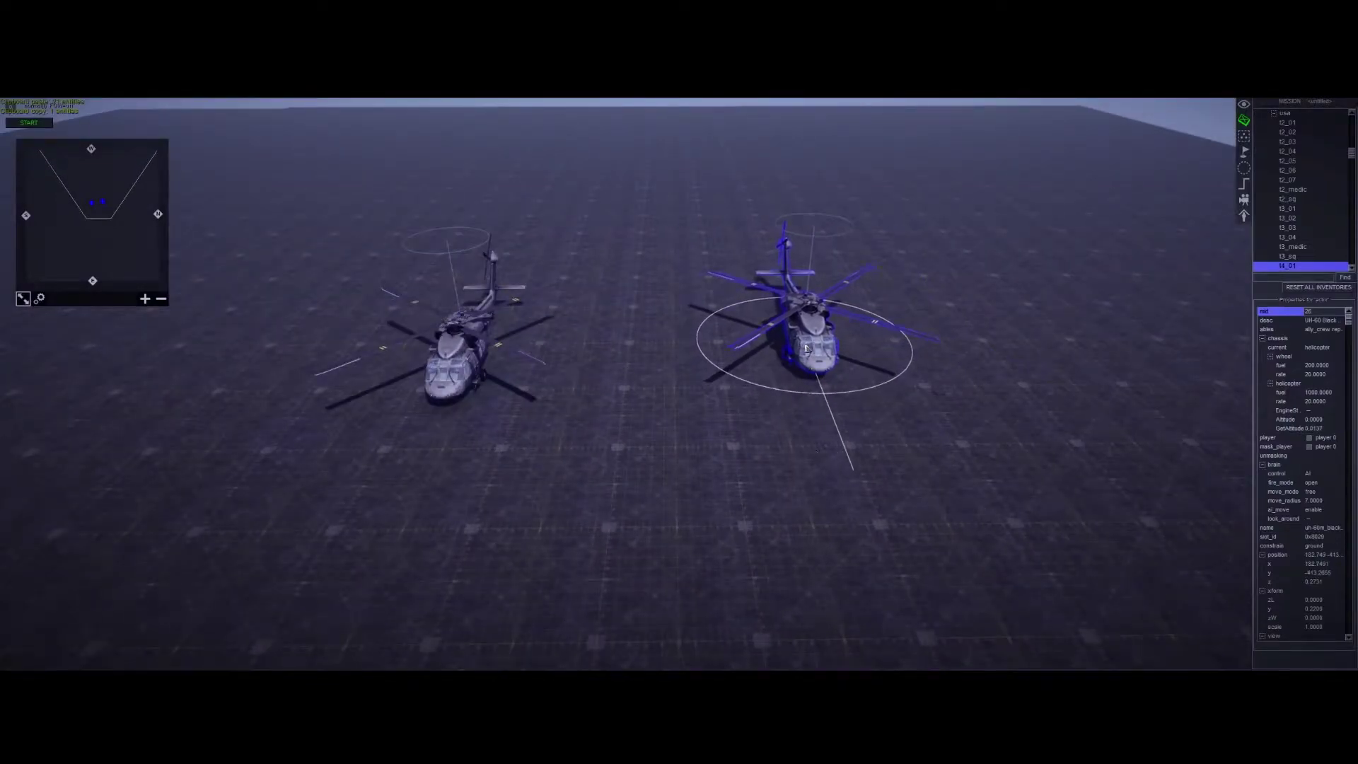
{"action": "left_click", "coordinate": [898, 421]}
{"action": "scroll", "coordinate": [898, 421], "scroll_direction": "up", "scroll_amount": 3}
{"action": "key", "text": "F3"}
- Order the selected Black Hawk to take off outside the editor
{"action": "middle_click_drag", "start_coordinate": [1261, 136], "coordinate": [1123, 474]}
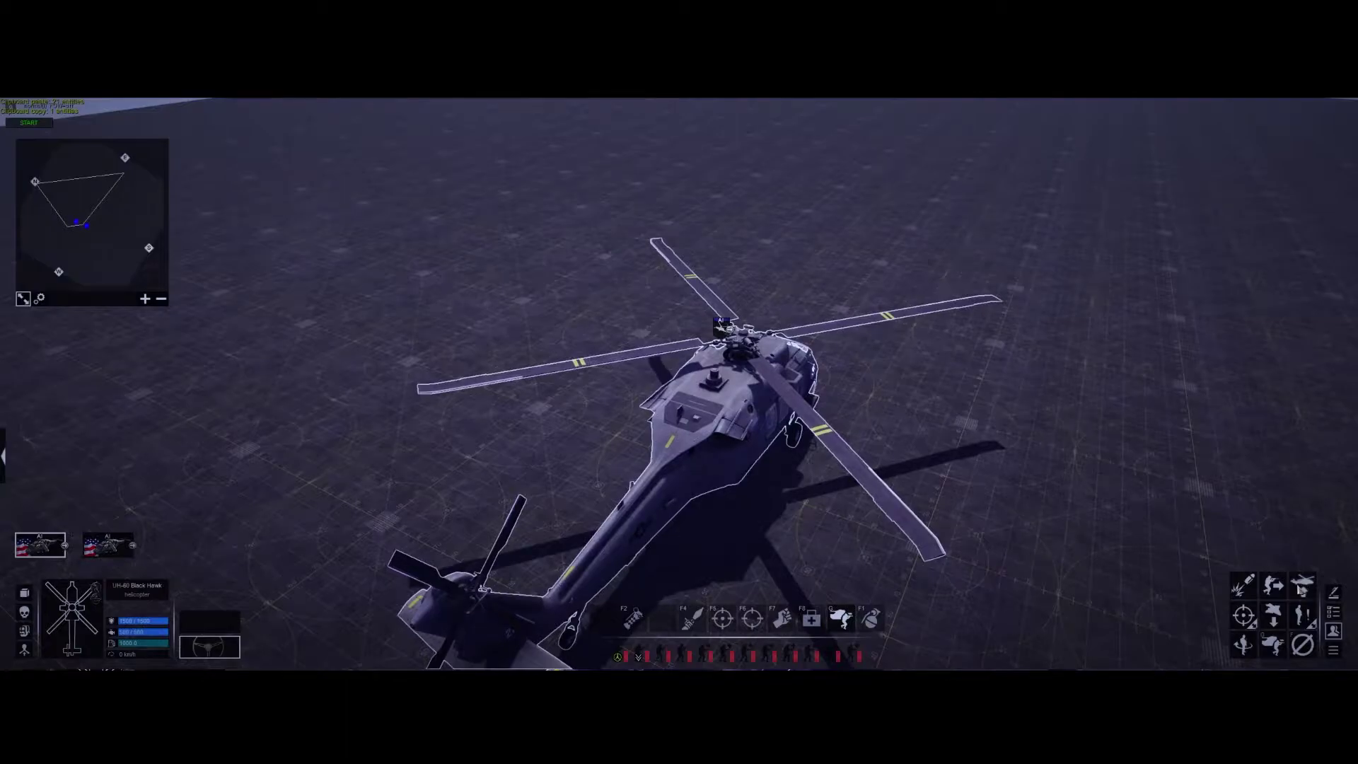
{"action": "scroll", "coordinate": [884, 318], "scroll_direction": "down", "scroll_amount": 2}
{"action": "middle_click_drag", "start_coordinate": [884, 318], "coordinate": [832, 366]}
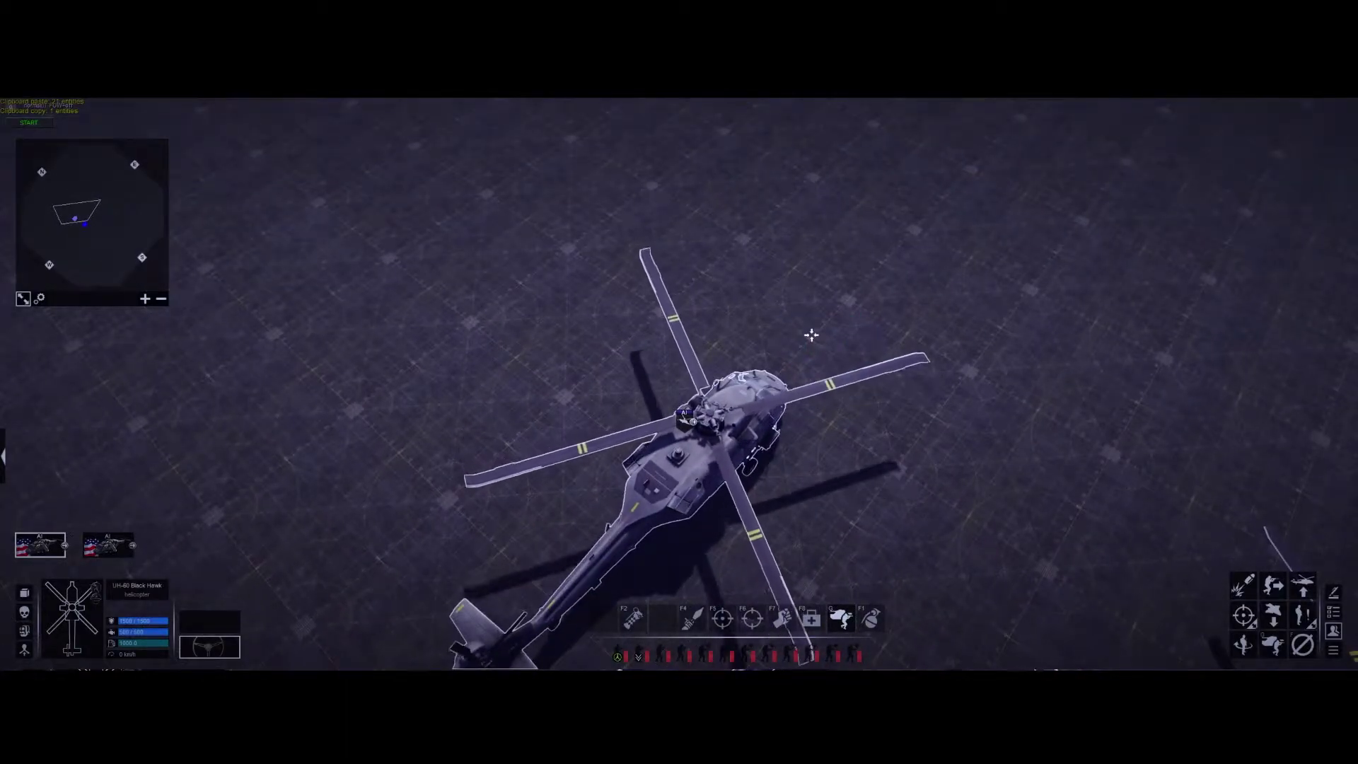
{"action": "left_click", "coordinate": [1296, 587]}
{"action": "middle_click_drag", "start_coordinate": [1141, 397], "coordinate": [712, 301]}
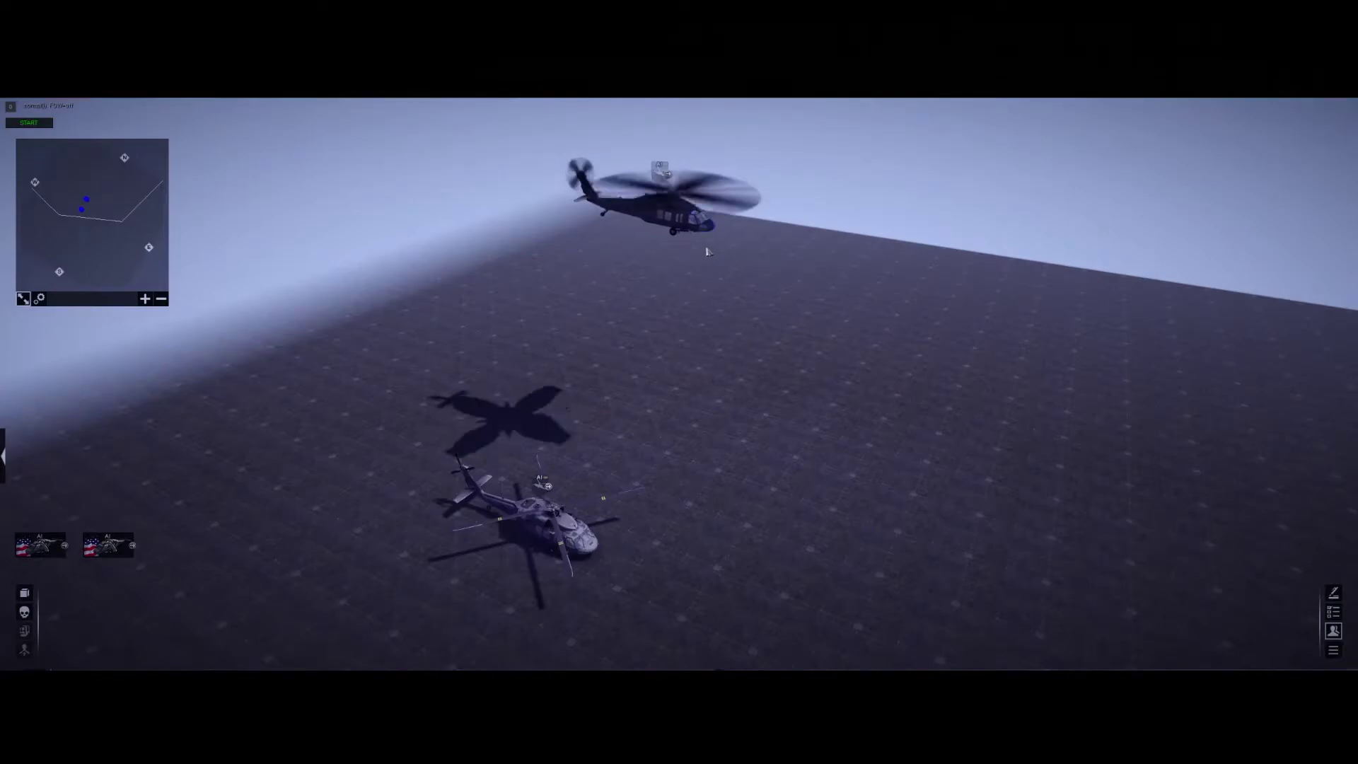
- Delete the airborne helicopter in the editor
{"action": "key", "text": "F3"}
{"action": "left_click", "coordinate": [760, 242]}
{"action": "middle_click_drag", "start_coordinate": [807, 425], "coordinate": [696, 351]}
{"action": "key", "text": "Delete"}
- Switch the grounded Black Hawk's current chassis to helicopter and set its Altitude to 20
{"action": "left_click", "coordinate": [663, 405]}
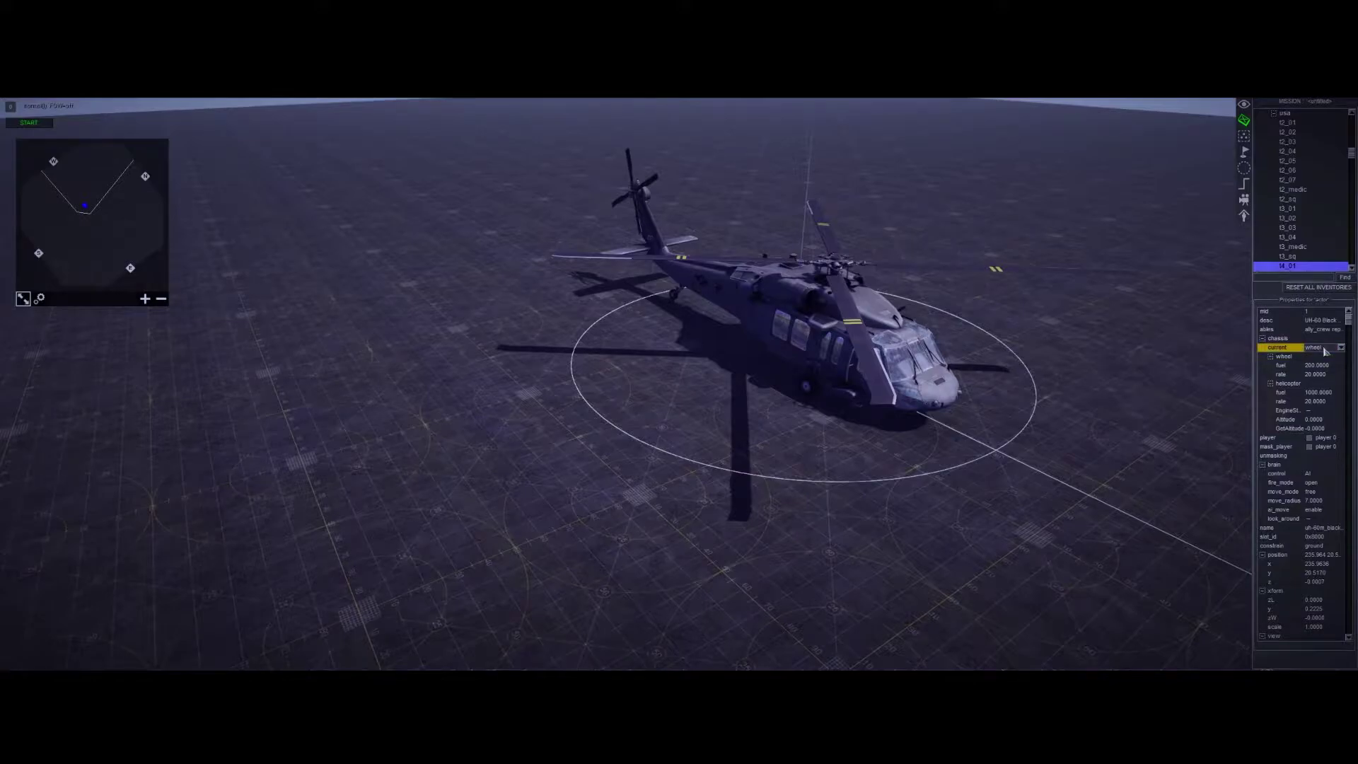
{"action": "left_click", "coordinate": [1316, 419]}
{"action": "type", "text": "20"}
{"action": "key", "text": "Return"}
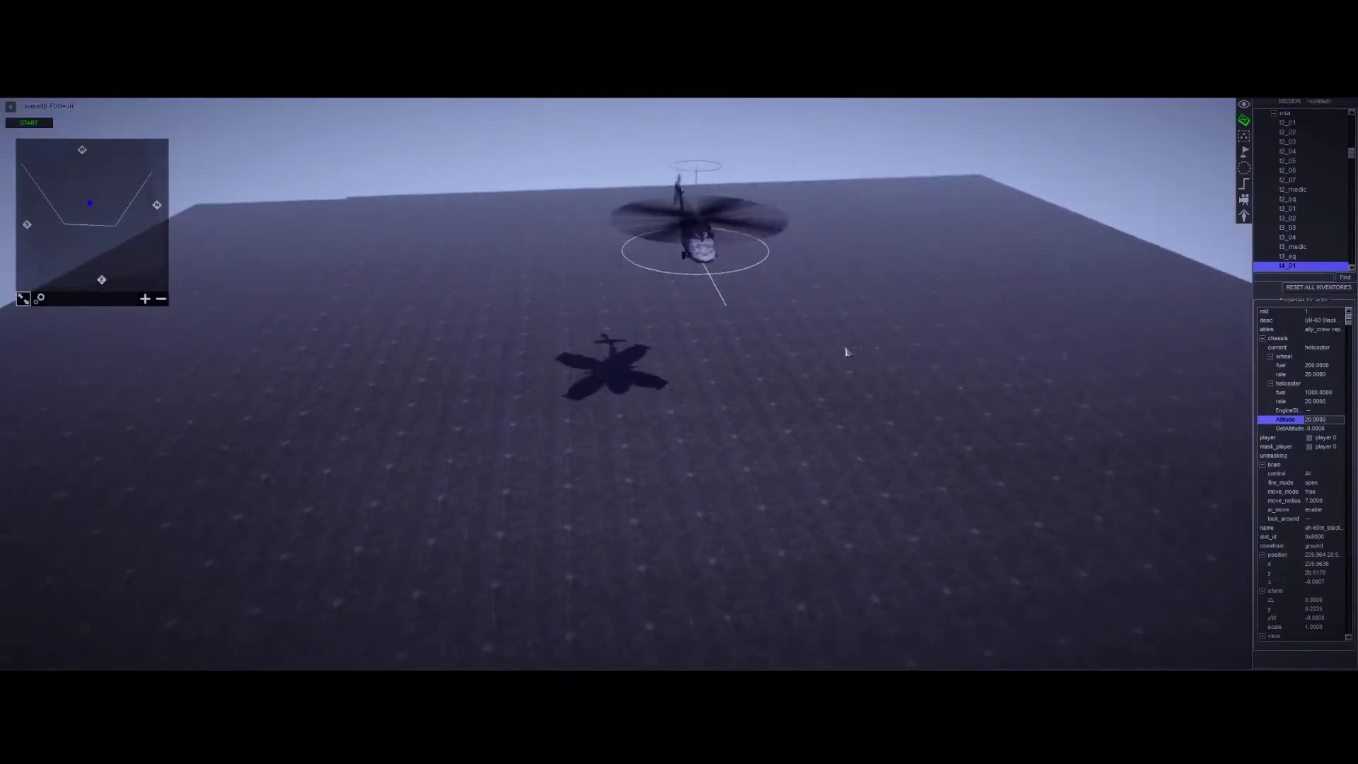
- Move the airborne helicopter to the western edge of the map, facing across it
{"action": "left_click", "coordinate": [870, 155]}
{"action": "left_click_drag", "start_coordinate": [699, 362], "coordinate": [740, 306]}
{"action": "middle_click_drag", "start_coordinate": [740, 306], "coordinate": [779, 358]}
{"action": "left_click", "coordinate": [894, 330]}
{"action": "middle_click_drag", "start_coordinate": [894, 330], "coordinate": [997, 264]}
{"action": "left_click", "coordinate": [618, 236]}
{"action": "middle_click_drag", "start_coordinate": [618, 236], "coordinate": [955, 365]}
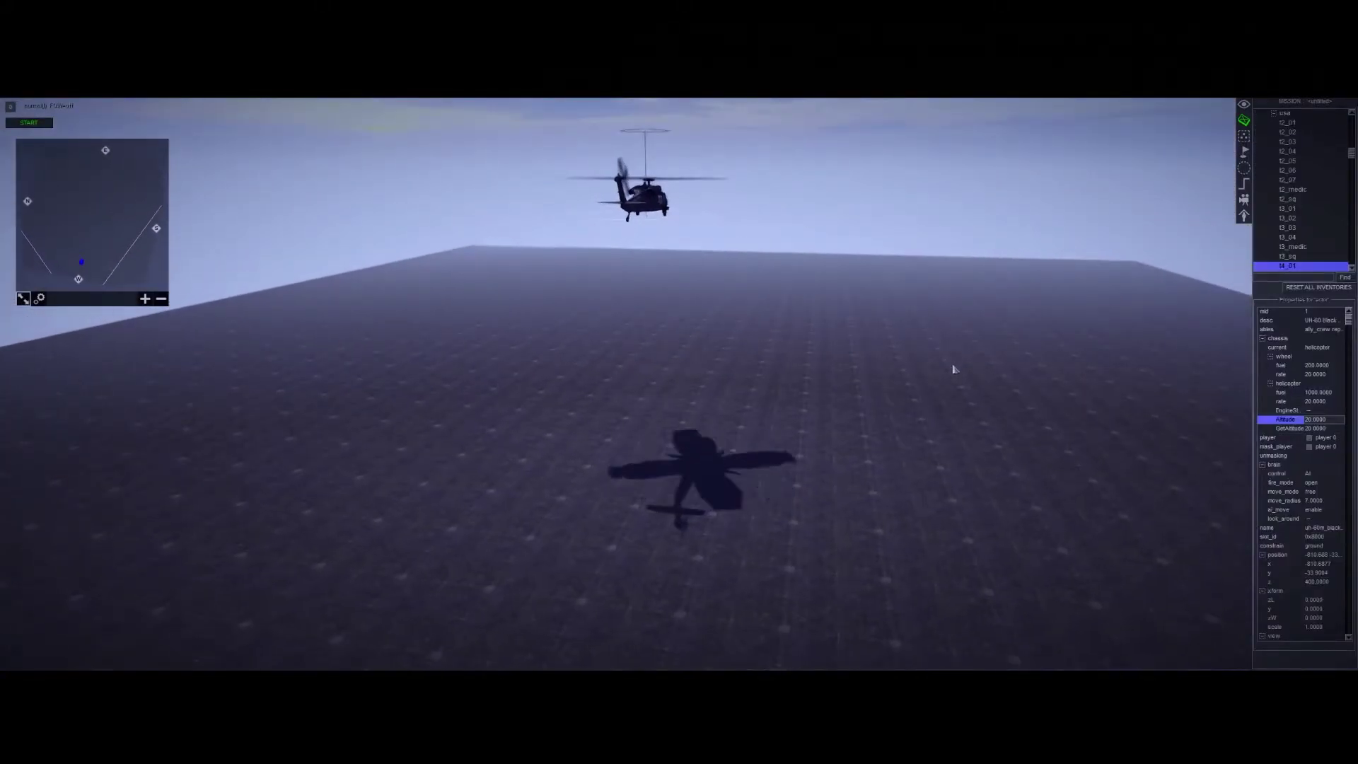
{"action": "left_click", "coordinate": [1093, 251]}
- Add waypoint 0 on the ground a short distance ahead of the helicopter
{"action": "left_click", "coordinate": [1245, 153]}
{"action": "left_click", "coordinate": [1266, 206]}
{"action": "middle_click_drag", "start_coordinate": [747, 398], "coordinate": [707, 494]}
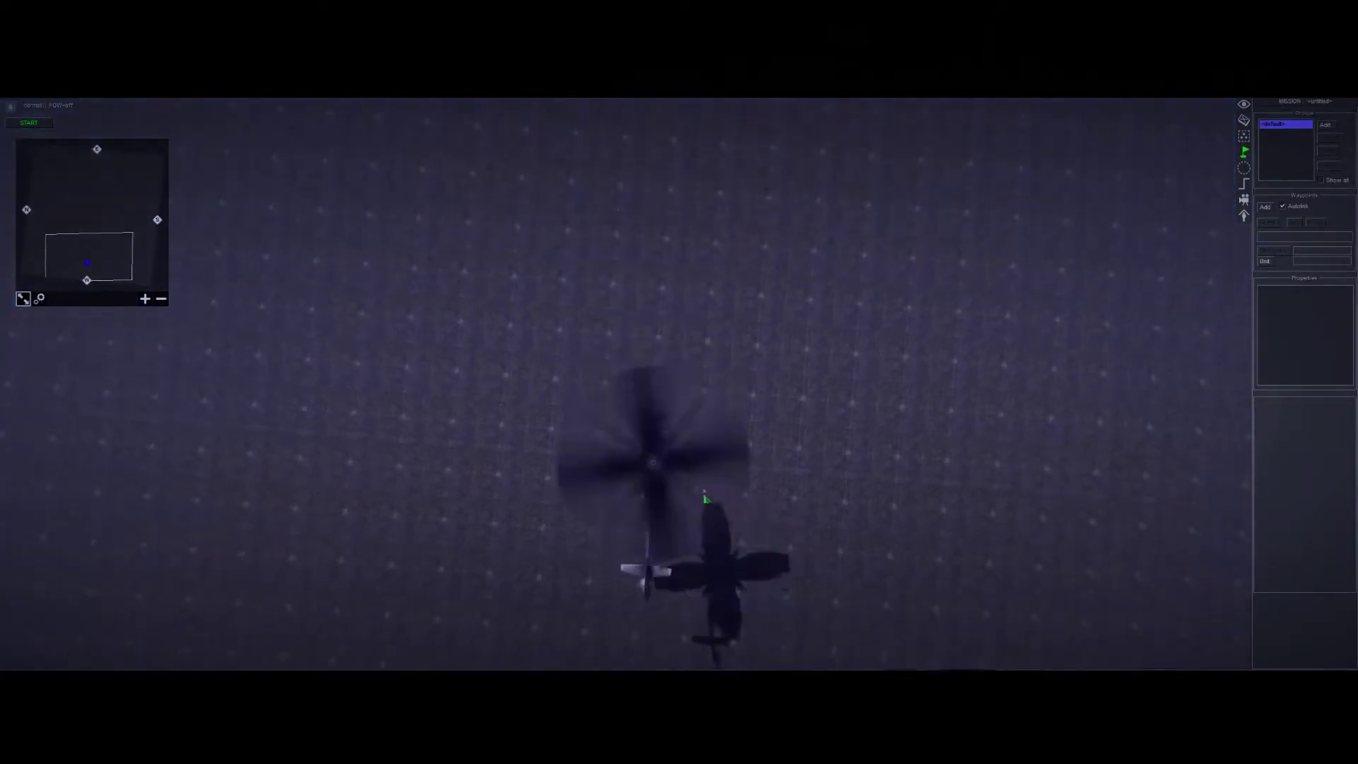
{"action": "left_click", "coordinate": [656, 392]}
{"action": "middle_click_drag", "start_coordinate": [725, 373], "coordinate": [646, 325]}
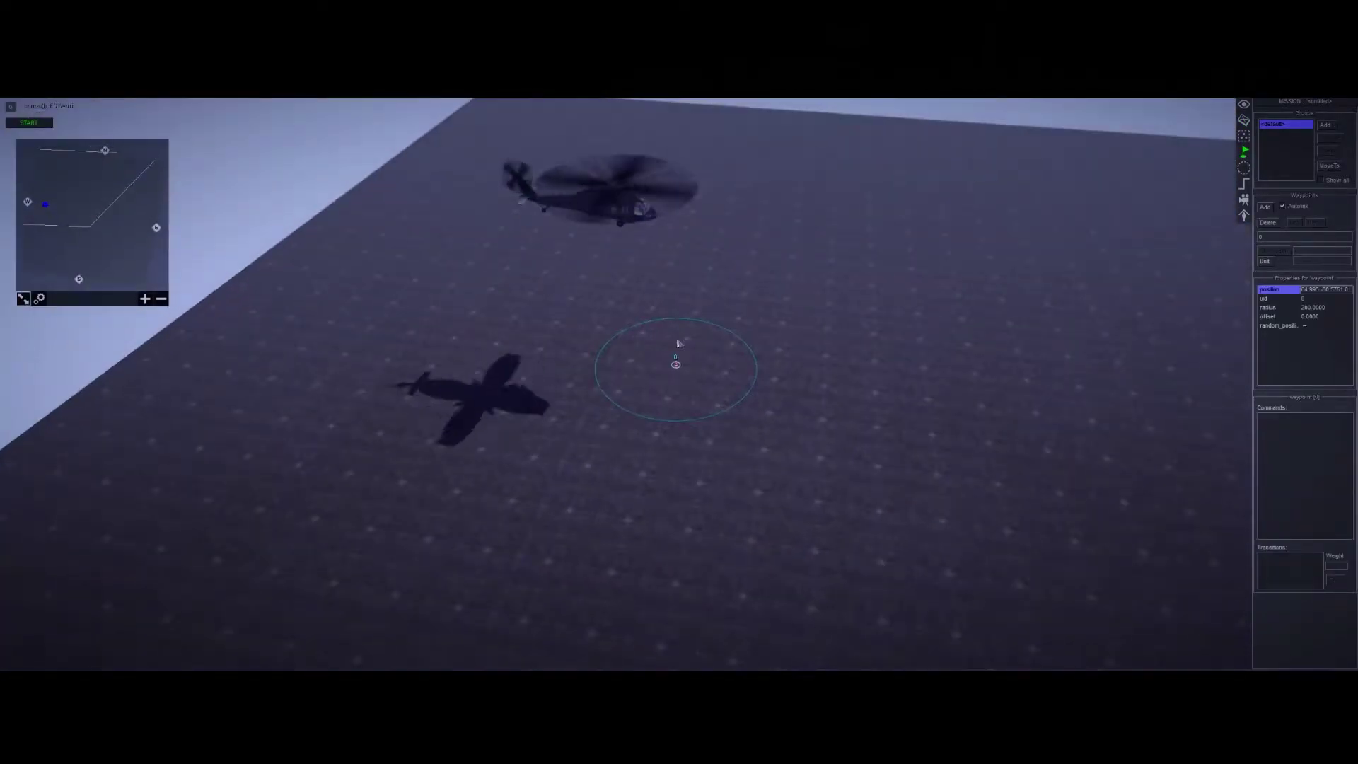
- Extend the route in a straight line away from the helicopter with waypoints 1, 2 and 3
{"action": "scroll", "coordinate": [646, 325], "scroll_direction": "up", "scroll_amount": 3}
{"action": "left_click", "coordinate": [1265, 208]}
{"action": "key", "text": "Right"}
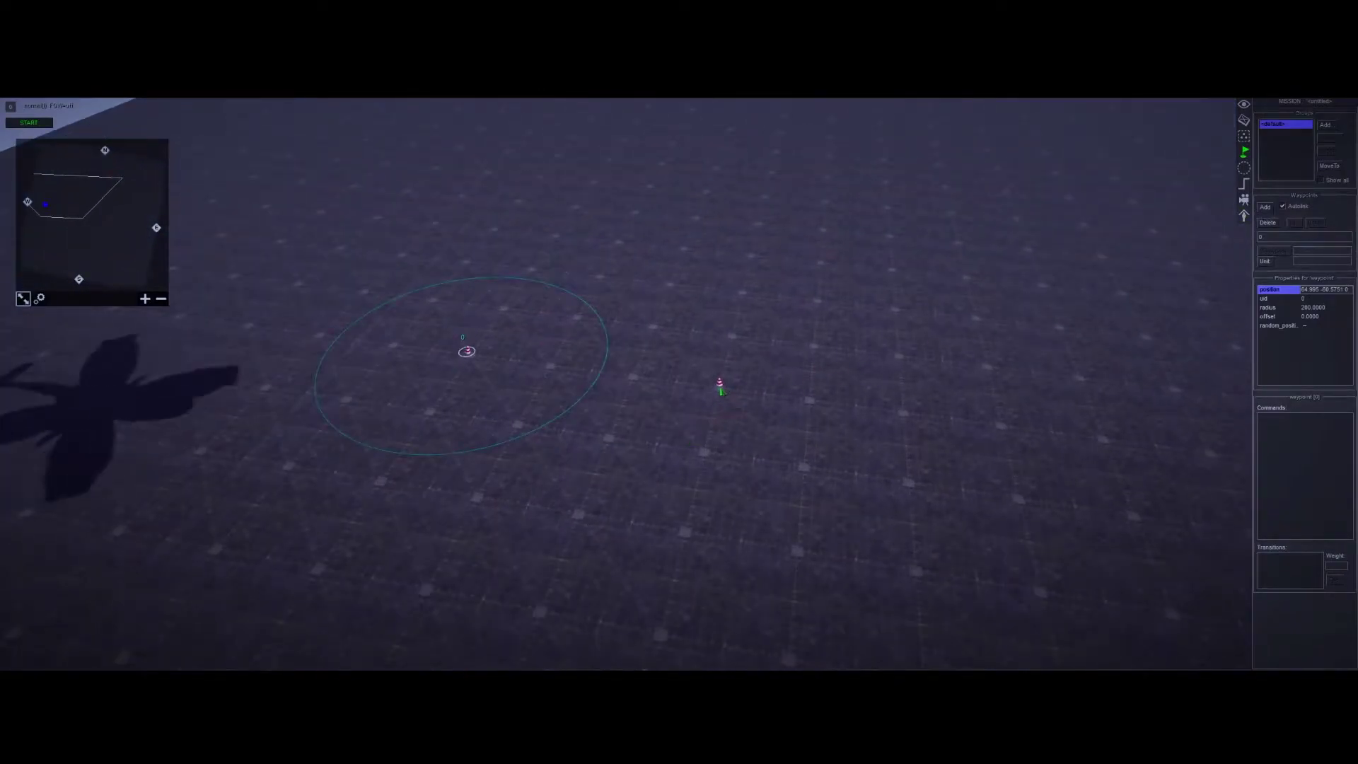
{"action": "left_click", "coordinate": [720, 388]}
{"action": "key", "text": "d"}
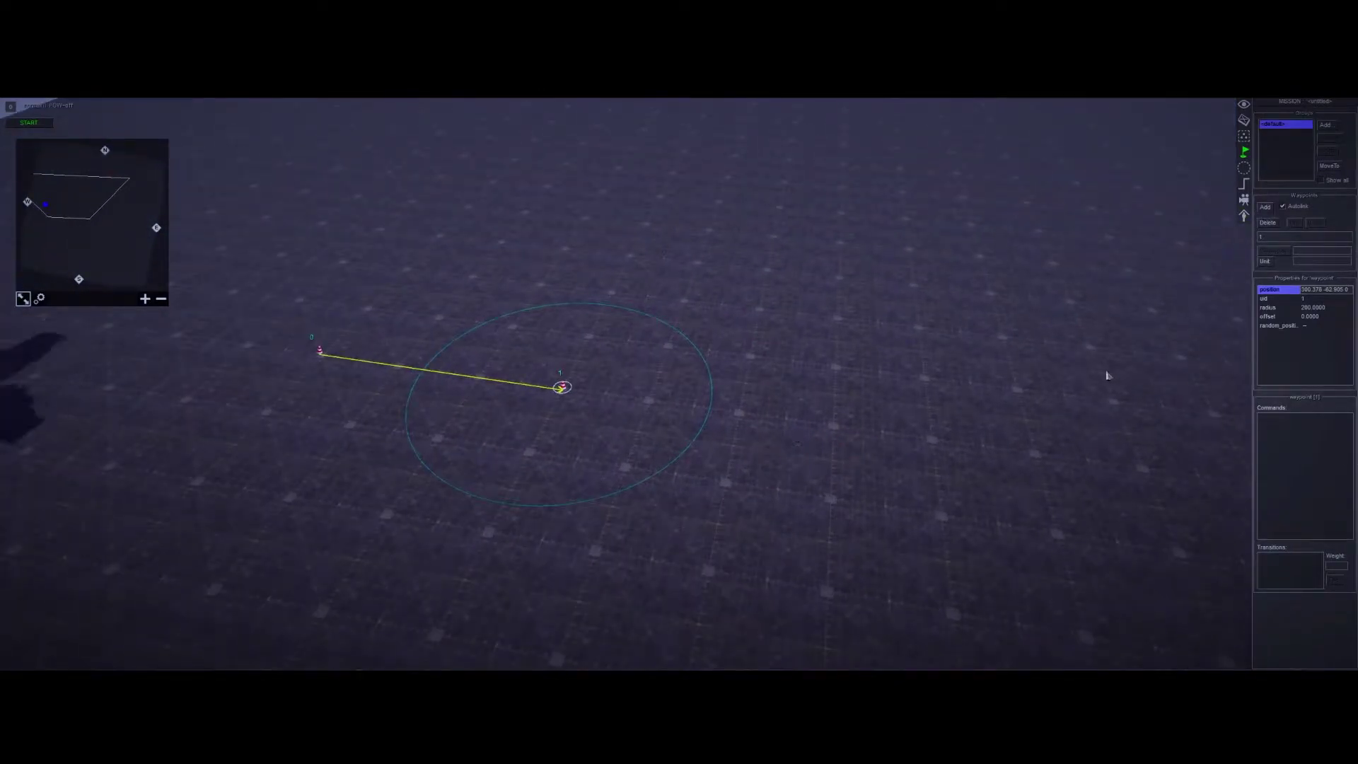
{"action": "left_click", "coordinate": [1265, 208]}
{"action": "middle_click_drag", "start_coordinate": [892, 388], "coordinate": [804, 425]}
{"action": "left_click", "coordinate": [839, 414]}
{"action": "left_click", "coordinate": [931, 417]}
{"action": "middle_click_drag", "start_coordinate": [932, 419], "coordinate": [747, 456]}
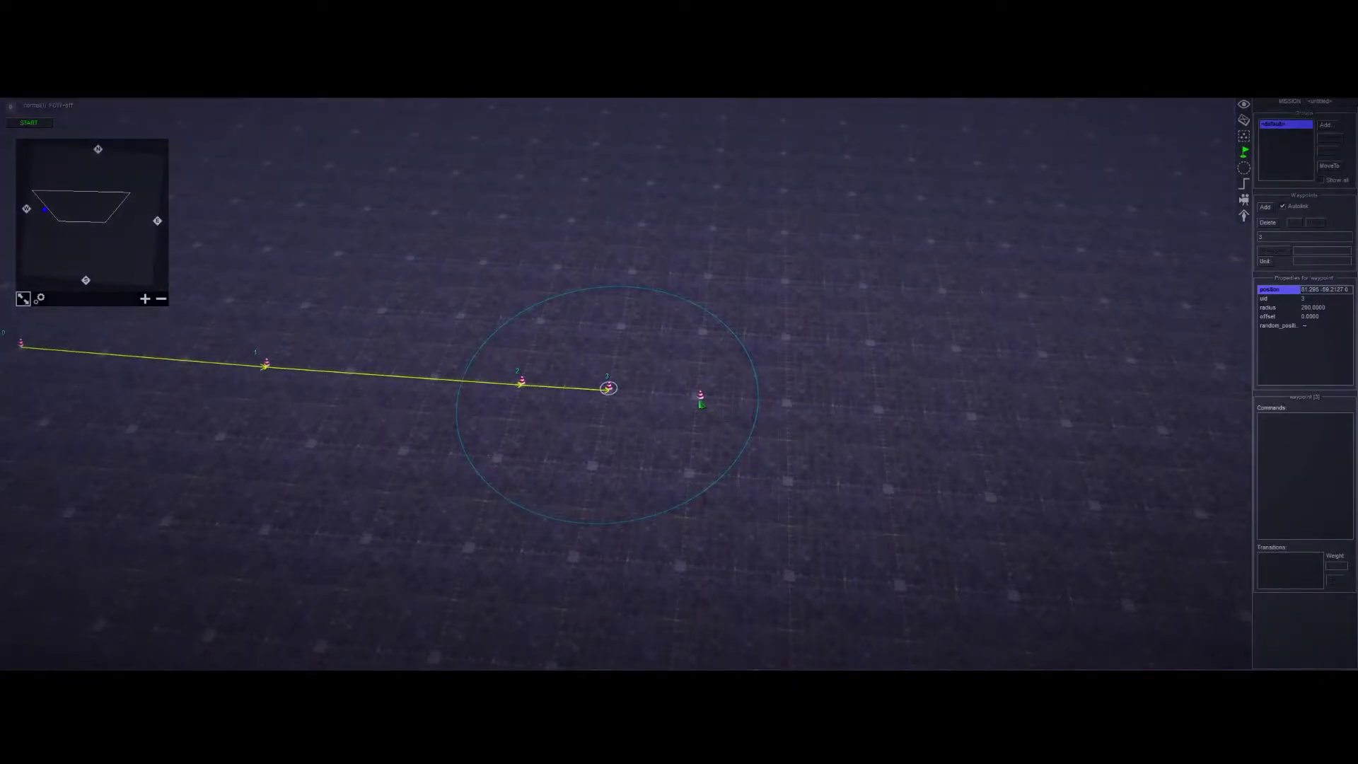
- Continue the straight route toward the far side of the map with waypoints 4, 5 and 6
{"action": "middle_click_drag", "start_coordinate": [699, 401], "coordinate": [851, 244]}
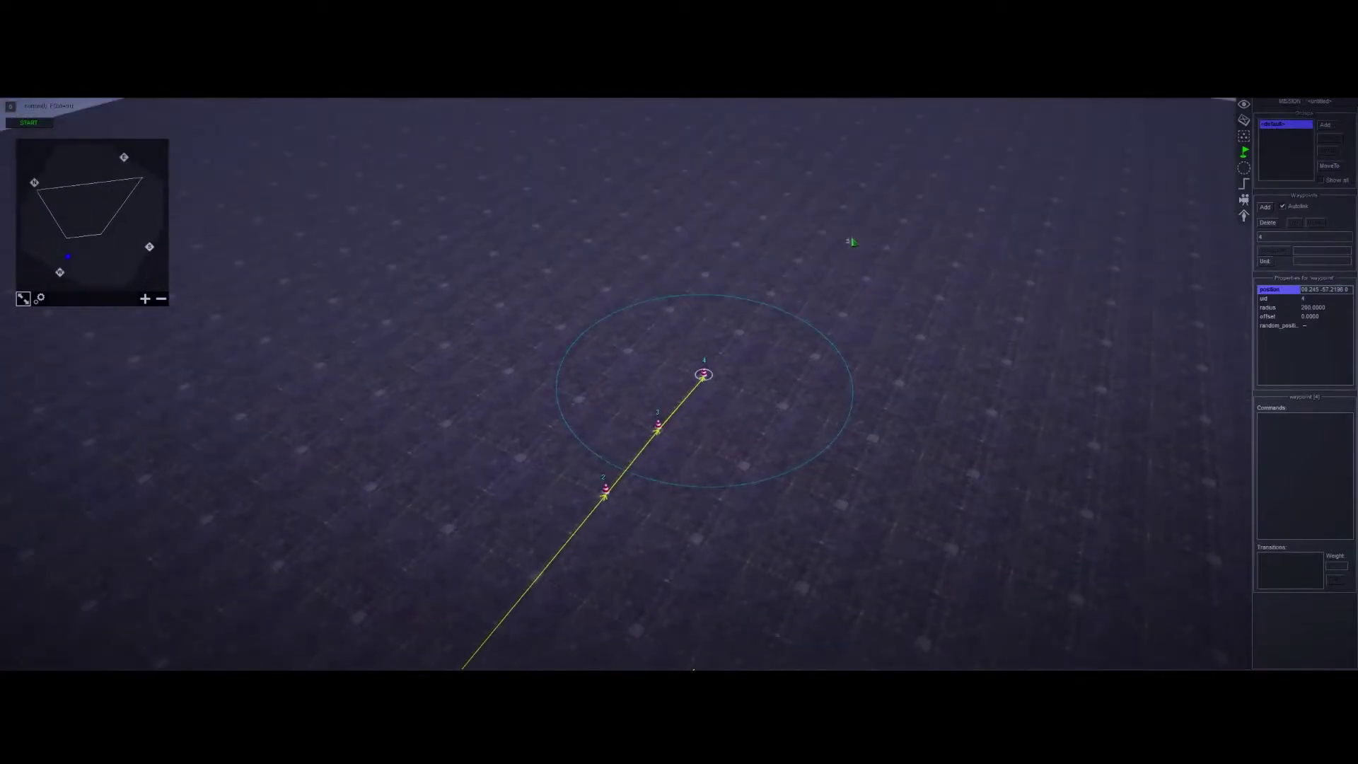
{"action": "left_click", "coordinate": [863, 189]}
{"action": "mouse_move", "coordinate": [863, 189]}
{"action": "middle_mouse_down"}
{"action": "mouse_move", "coordinate": [891, 273]}
{"action": "mouse_move", "coordinate": [850, 210]}
{"action": "middle_mouse_up"}
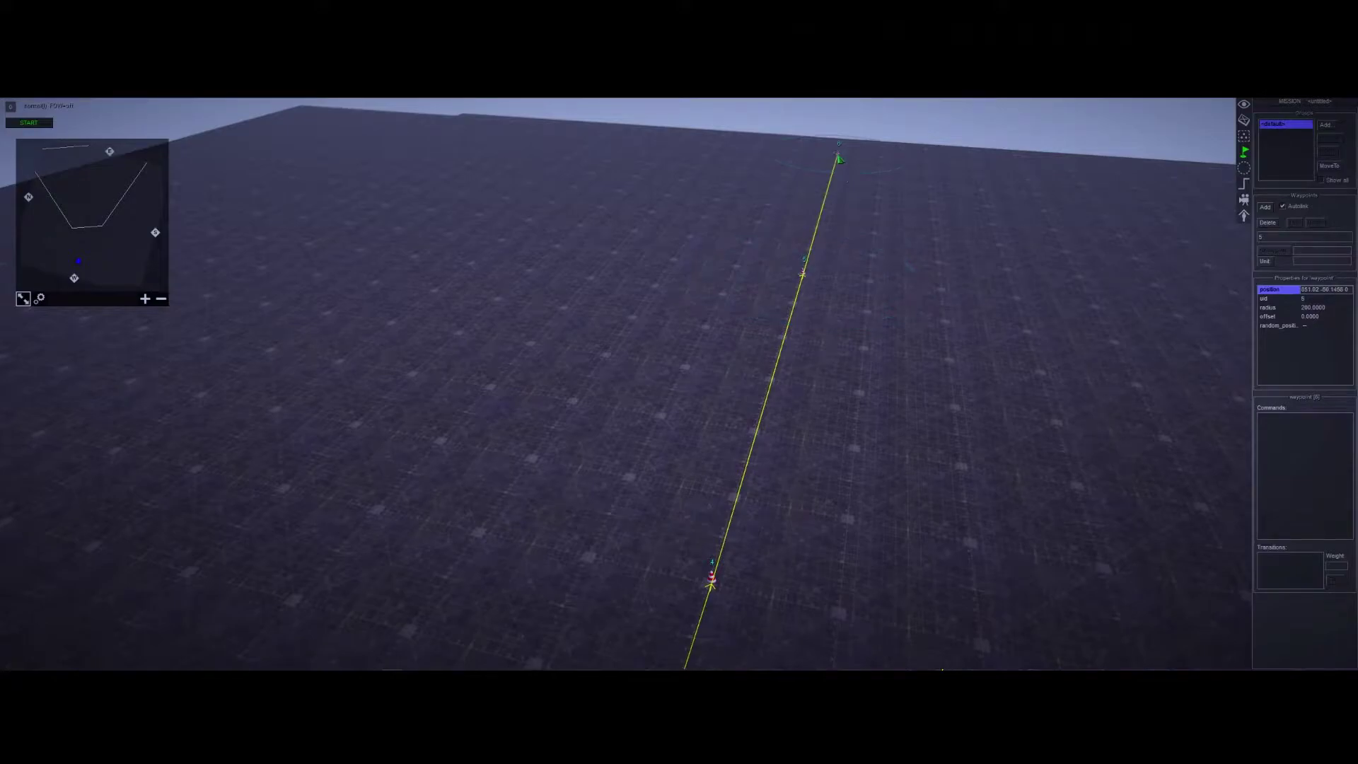
{"action": "left_click", "coordinate": [840, 159]}
- Add a delete command with the default selector to the last waypoint
{"action": "scroll", "coordinate": [840, 159], "scroll_direction": "down", "scroll_amount": 3}
{"action": "right_click", "coordinate": [1260, 441]}
{"action": "left_click", "coordinate": [1273, 447]}
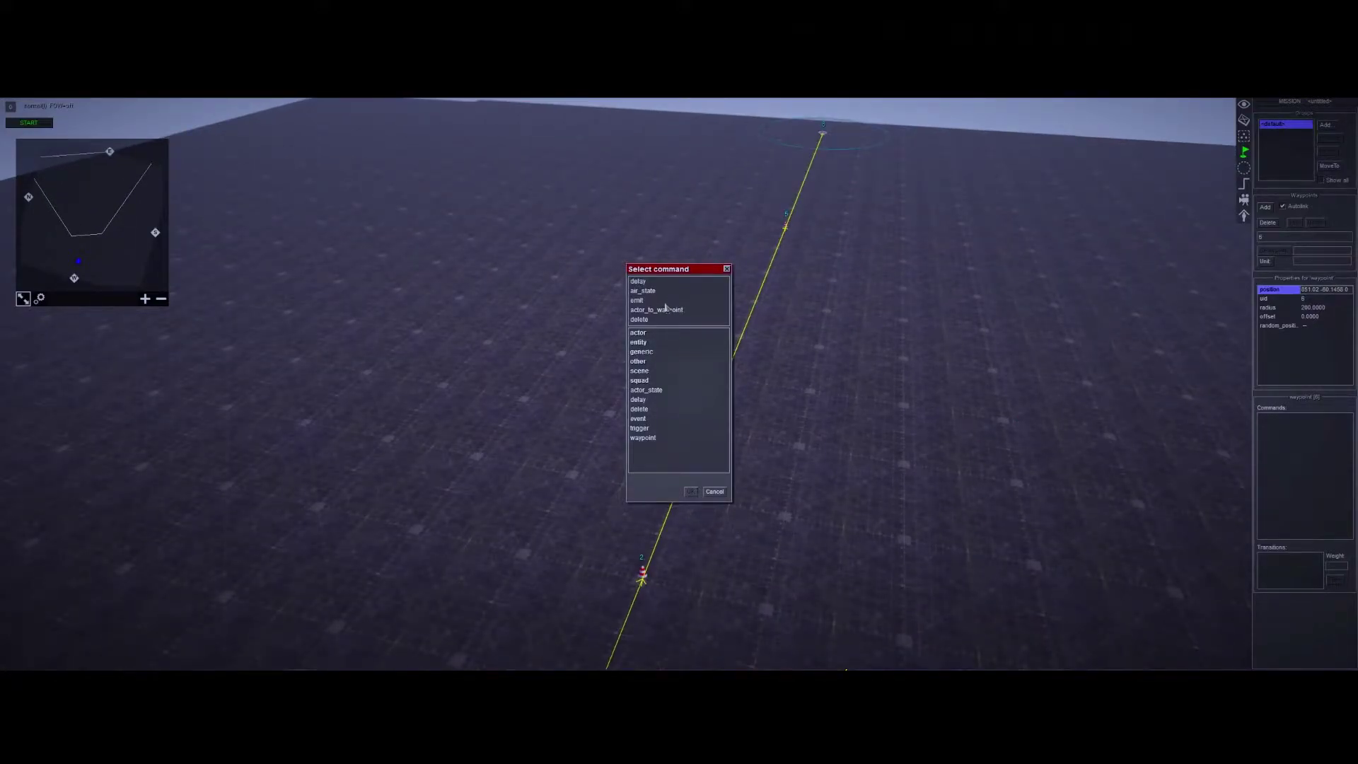
{"action": "double_click", "coordinate": [652, 410]}
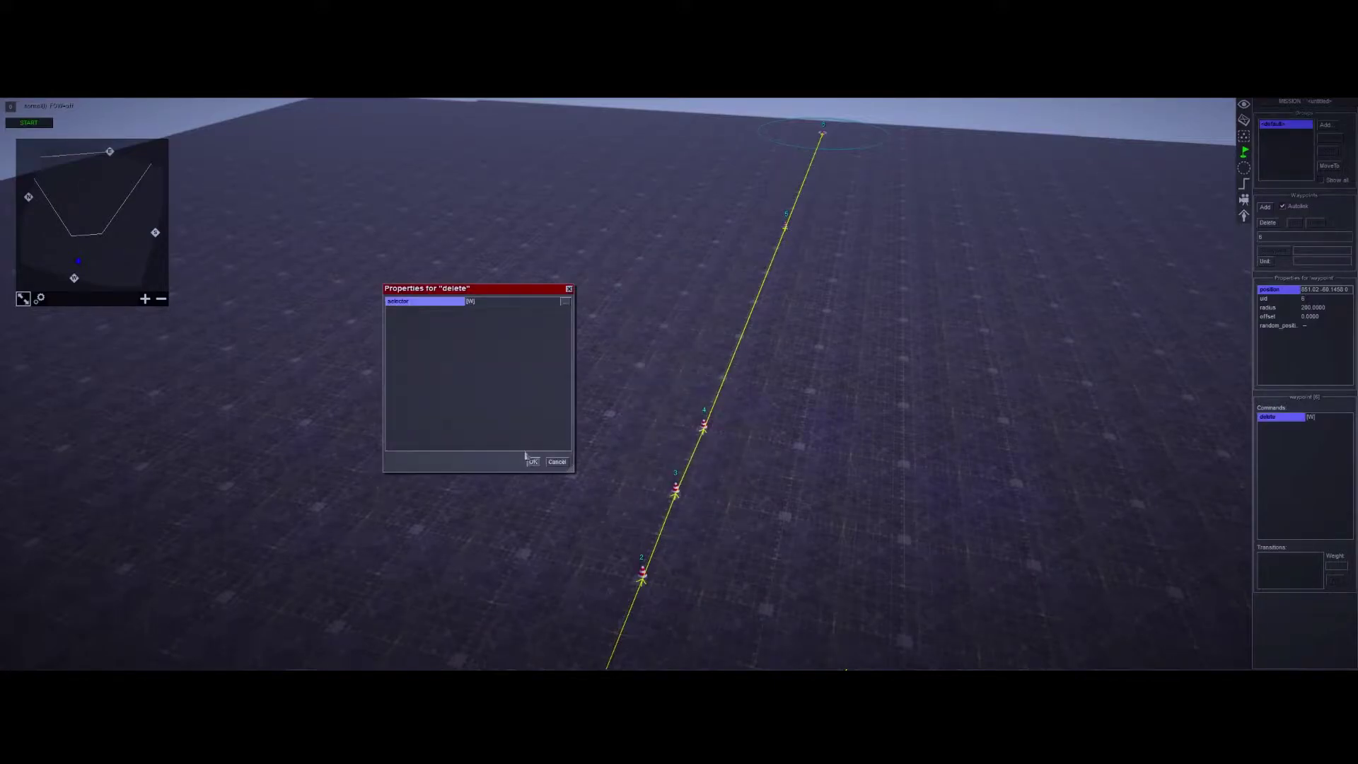
{"action": "left_click", "coordinate": [534, 463]}
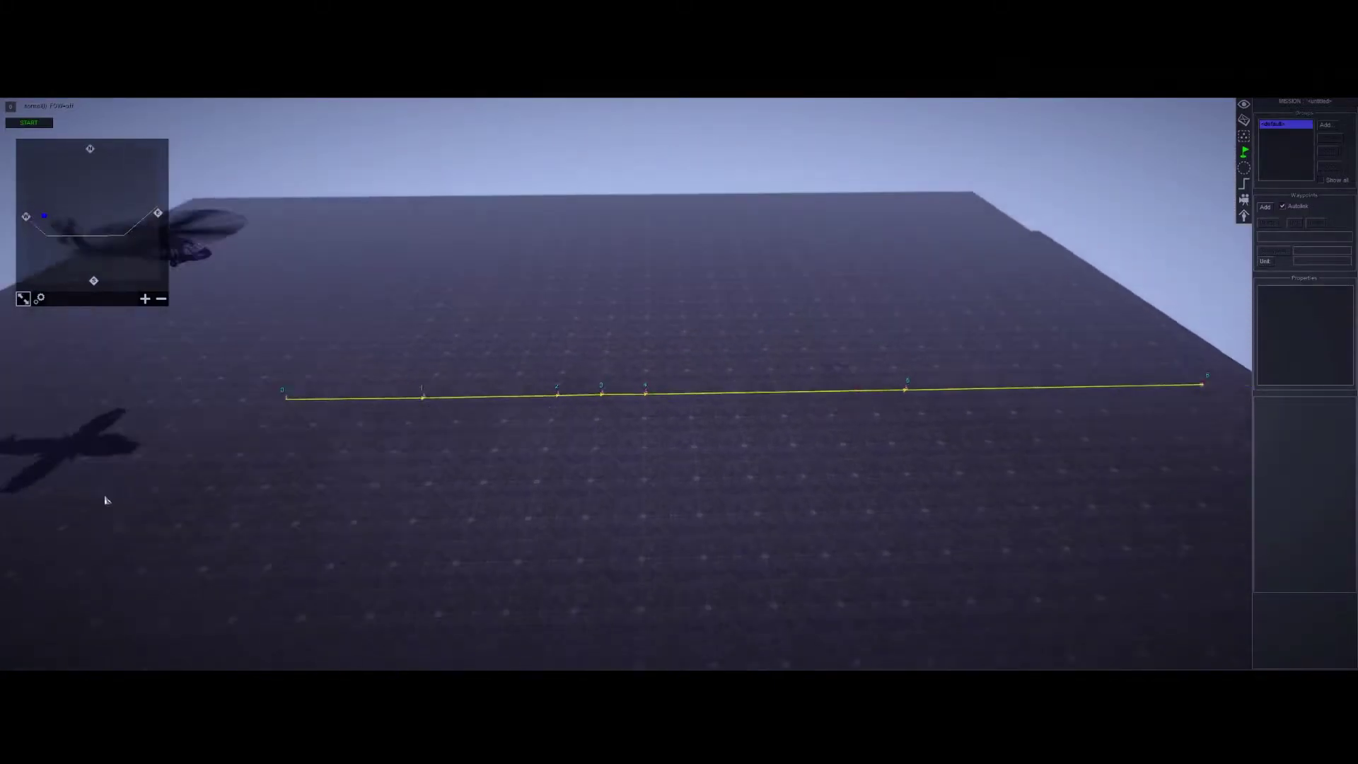
- Examine the helicopter and the waypoint route from the side
{"action": "middle_click_drag", "start_coordinate": [746, 444], "coordinate": [543, 270]}
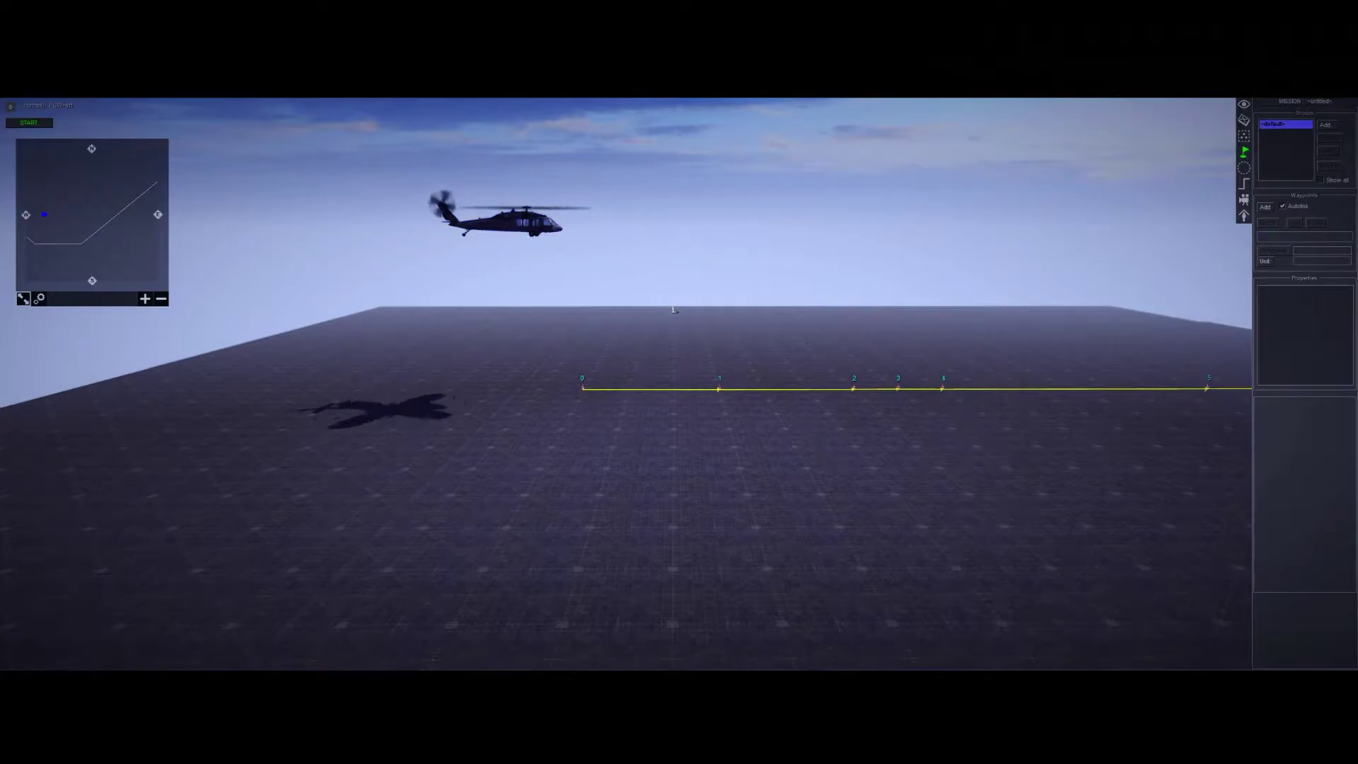
{"action": "middle_click_drag", "start_coordinate": [892, 403], "coordinate": [896, 439]}
{"action": "middle_click_drag", "start_coordinate": [609, 283], "coordinate": [610, 346]}
{"action": "left_click", "coordinate": [889, 399]}
{"action": "middle_click_drag", "start_coordinate": [906, 382], "coordinate": [887, 231]}
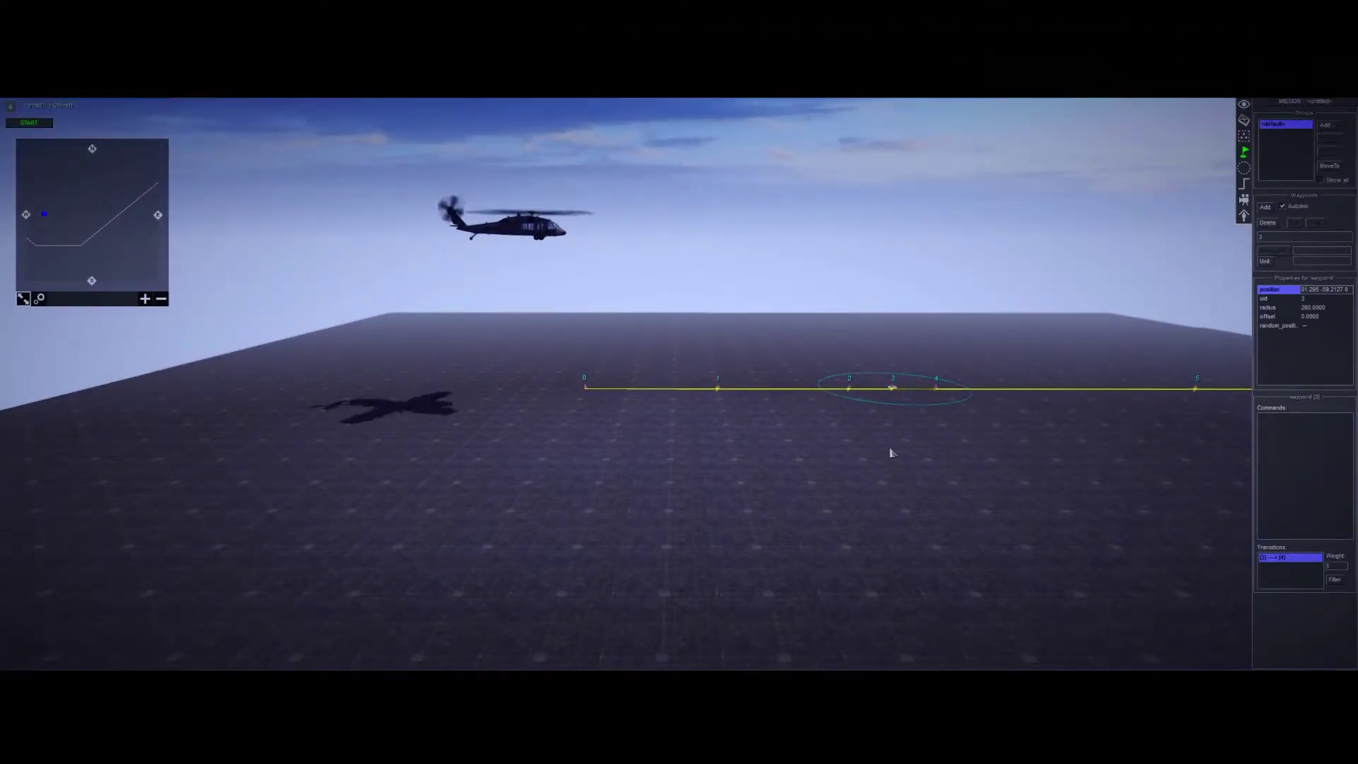
{"action": "left_click", "coordinate": [882, 476]}
{"action": "middle_click_drag", "start_coordinate": [882, 476], "coordinate": [573, 481]}
{"action": "scroll", "coordinate": [810, 492], "scroll_direction": "up", "scroll_amount": 2}
{"action": "scroll", "coordinate": [841, 478], "scroll_direction": "up", "scroll_amount": 2}
- Add an air_state command with altitude 20 to waypoint 0
{"action": "left_click", "coordinate": [499, 421]}
{"action": "right_click_drag", "start_coordinate": [568, 397], "coordinate": [630, 463]}
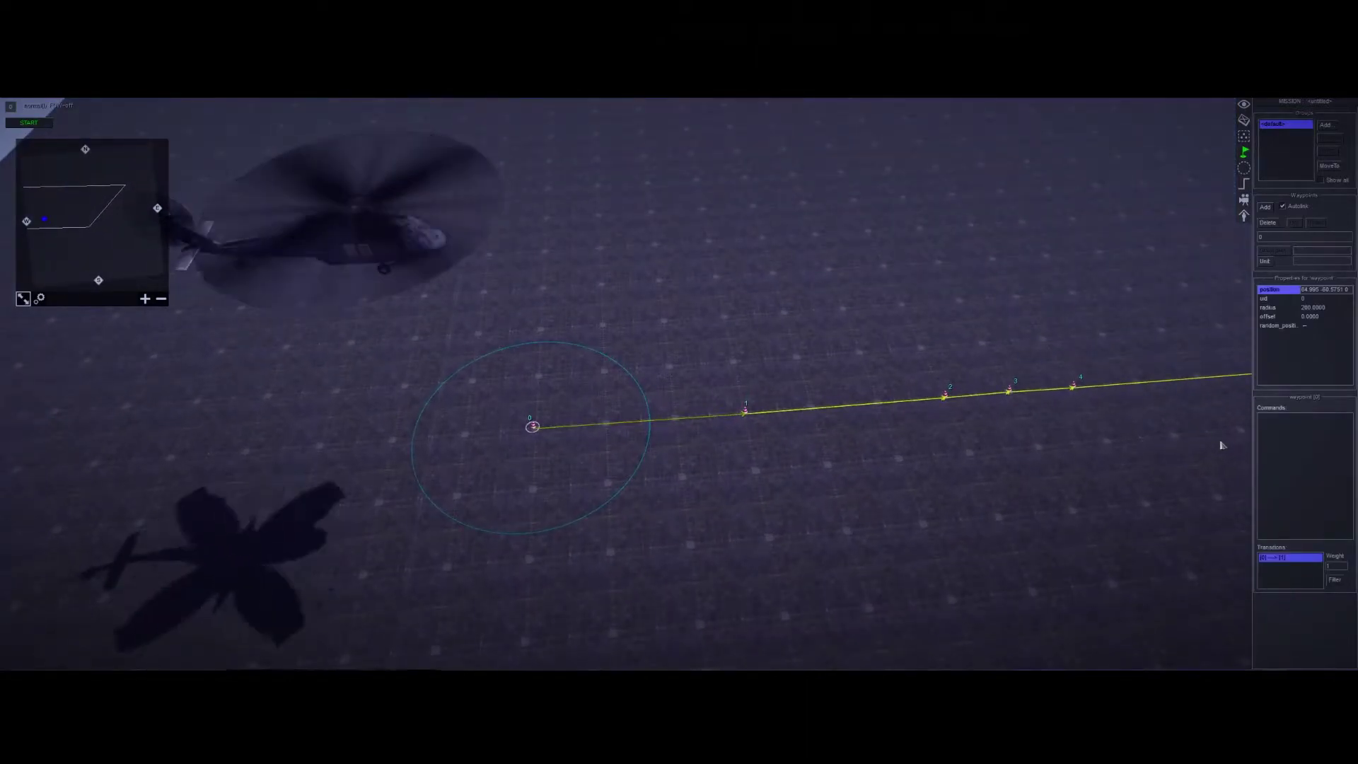
{"action": "right_click", "coordinate": [1304, 440]}
{"action": "left_click", "coordinate": [1304, 440]}
{"action": "double_click", "coordinate": [638, 341]}
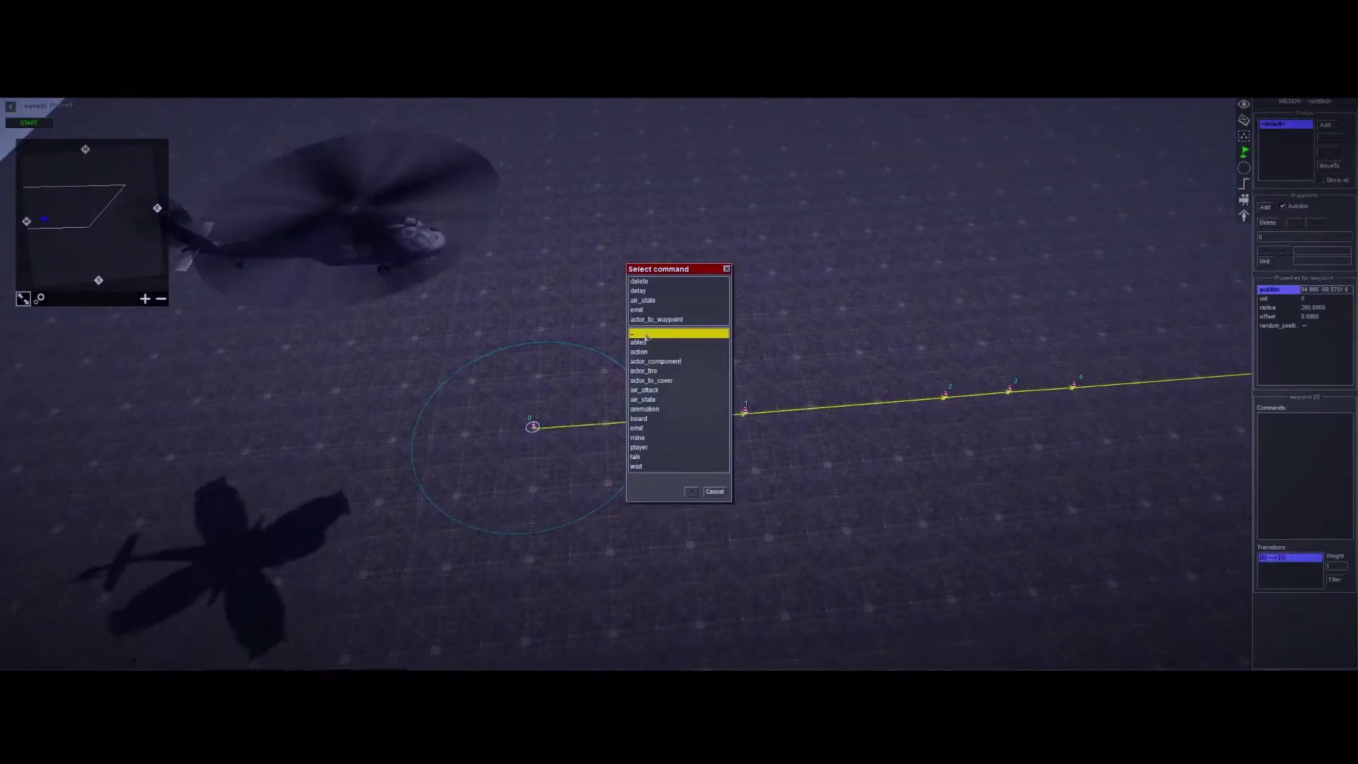
{"action": "double_click", "coordinate": [650, 400]}
{"action": "left_click", "coordinate": [486, 329]}
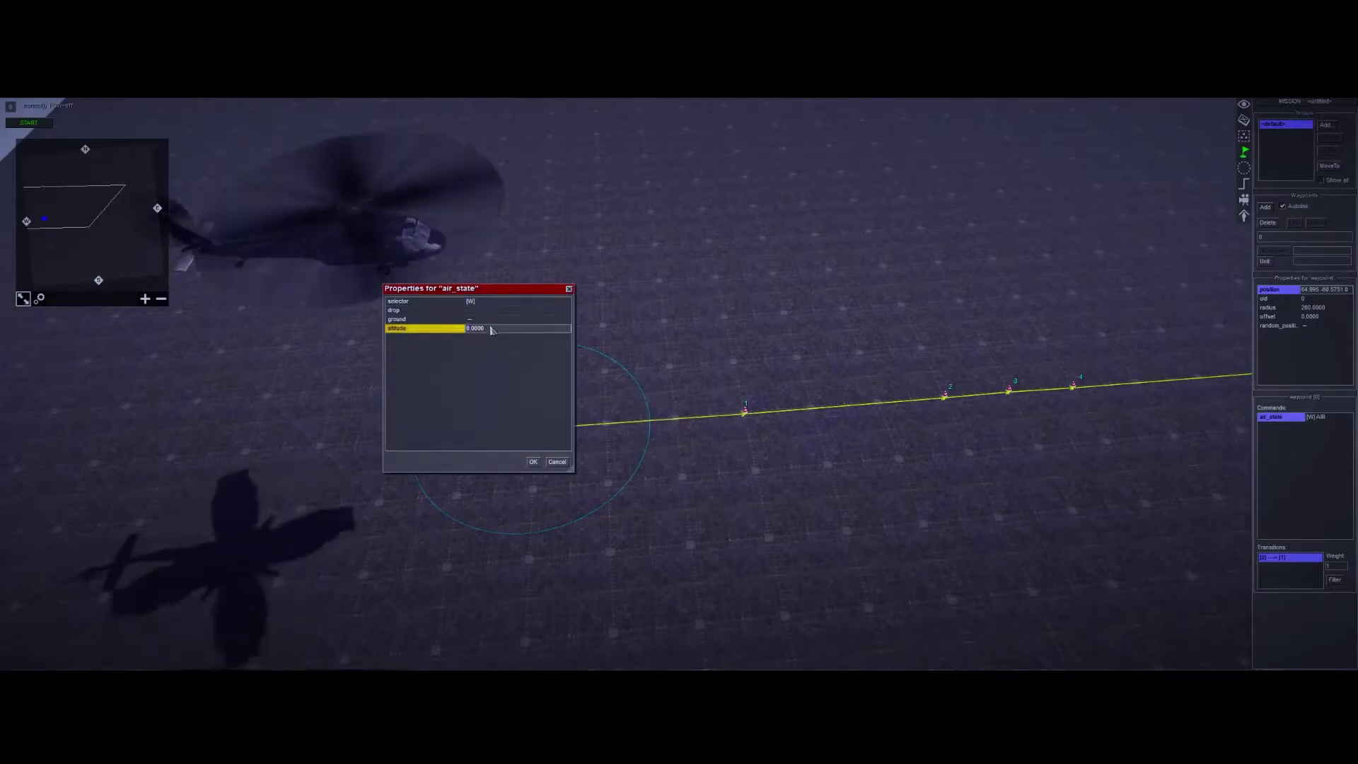
{"action": "left_click", "coordinate": [534, 462]}
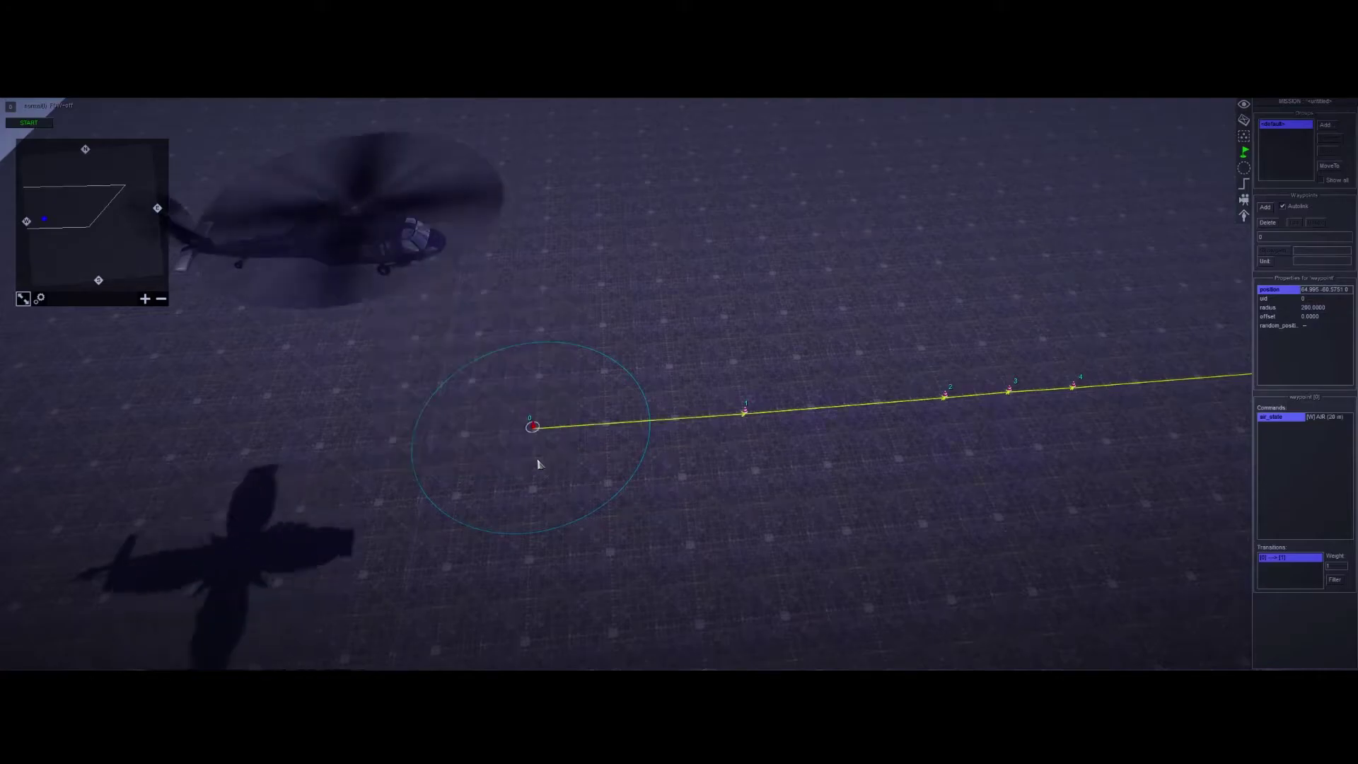
- Lower the hovering helicopter to an altitude of about 14.25 m
{"action": "left_click", "coordinate": [573, 592]}
{"action": "scroll", "coordinate": [562, 522], "scroll_direction": "up", "scroll_amount": 2}
{"action": "middle_click_drag", "start_coordinate": [552, 452], "coordinate": [688, 415]}
{"action": "scroll", "coordinate": [688, 415], "scroll_direction": "down", "scroll_amount": 3}
{"action": "left_click", "coordinate": [1243, 120]}
{"action": "middle_click_drag", "start_coordinate": [941, 189], "coordinate": [849, 241]}
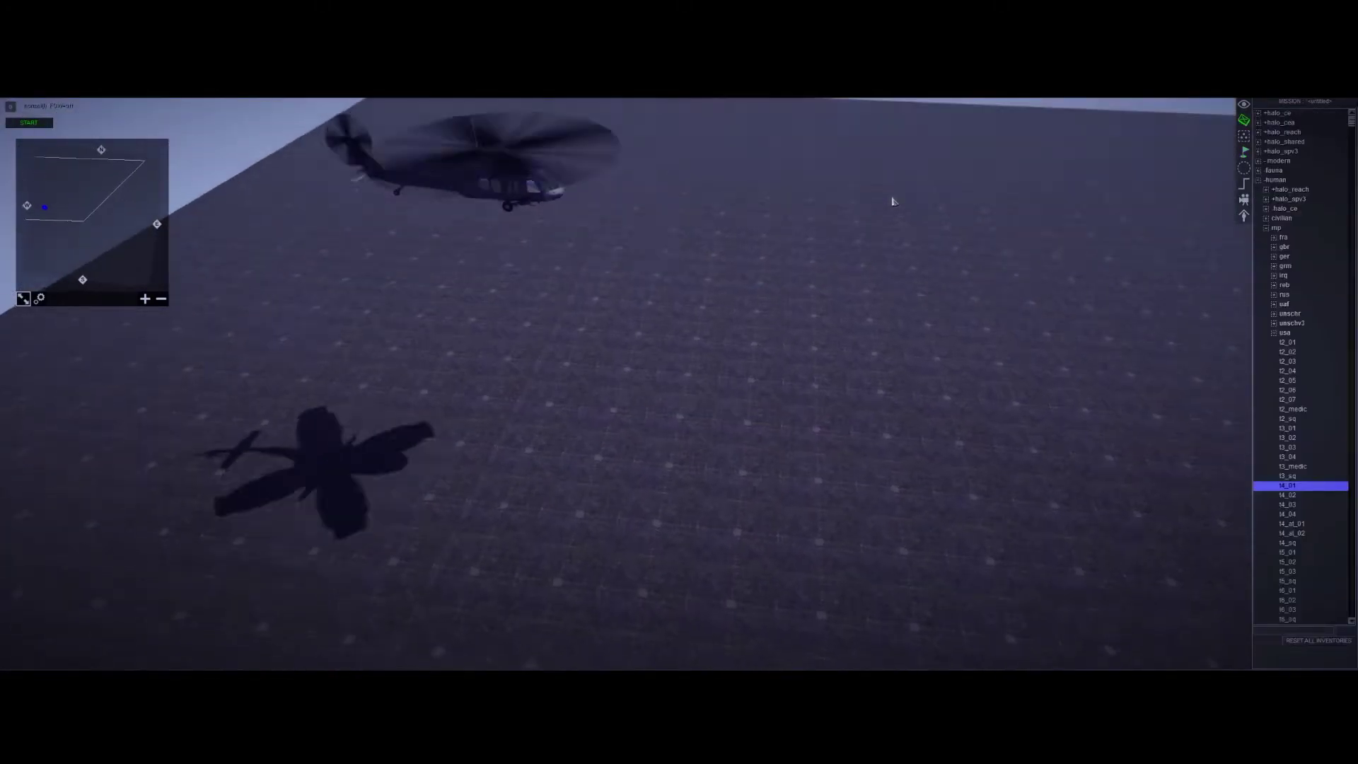
{"action": "left_click", "coordinate": [515, 161]}
{"action": "middle_click_drag", "start_coordinate": [594, 205], "coordinate": [743, 374]}
{"action": "left_click", "coordinate": [676, 255]}
{"action": "left_click", "coordinate": [570, 248]}
{"action": "middle_click_drag", "start_coordinate": [676, 255], "coordinate": [946, 434]}
{"action": "scroll", "coordinate": [716, 328], "scroll_direction": "up", "scroll_amount": 2}
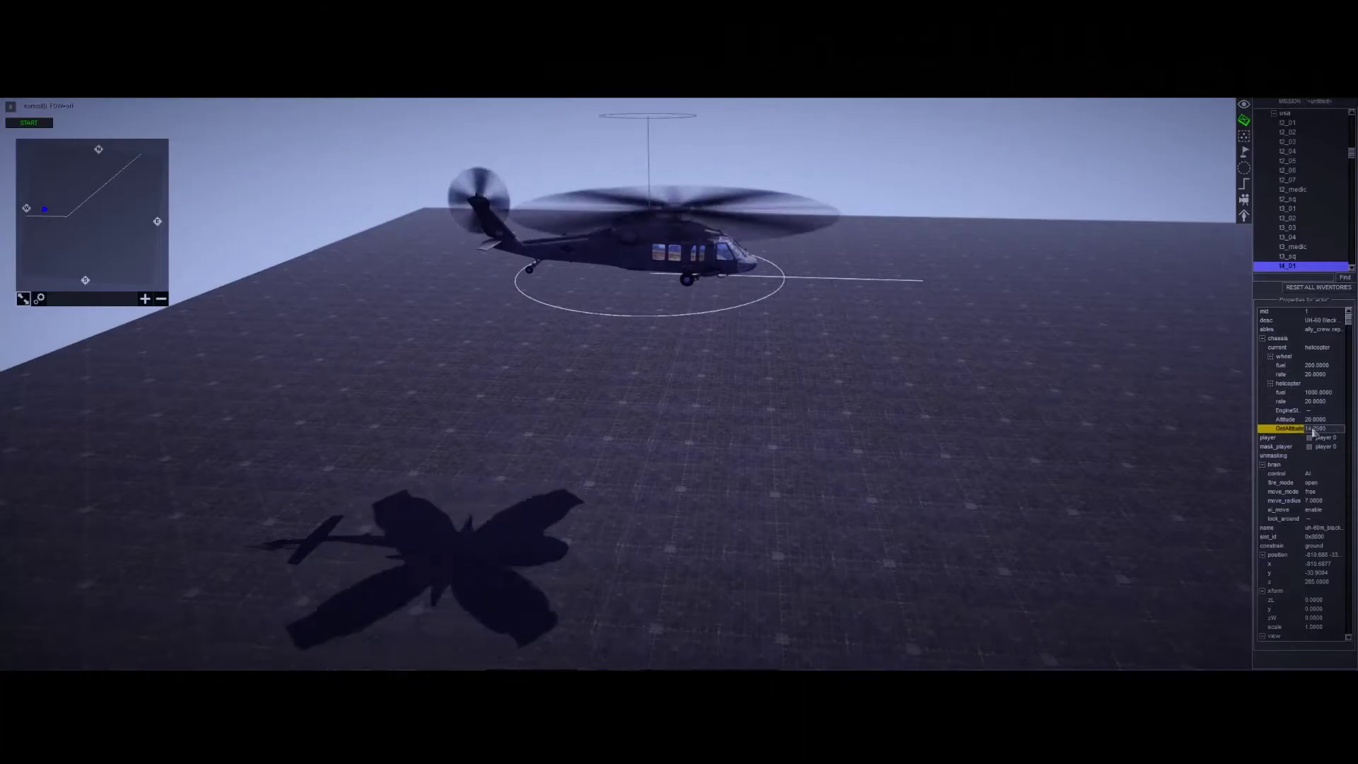
{"action": "left_click", "coordinate": [954, 428]}
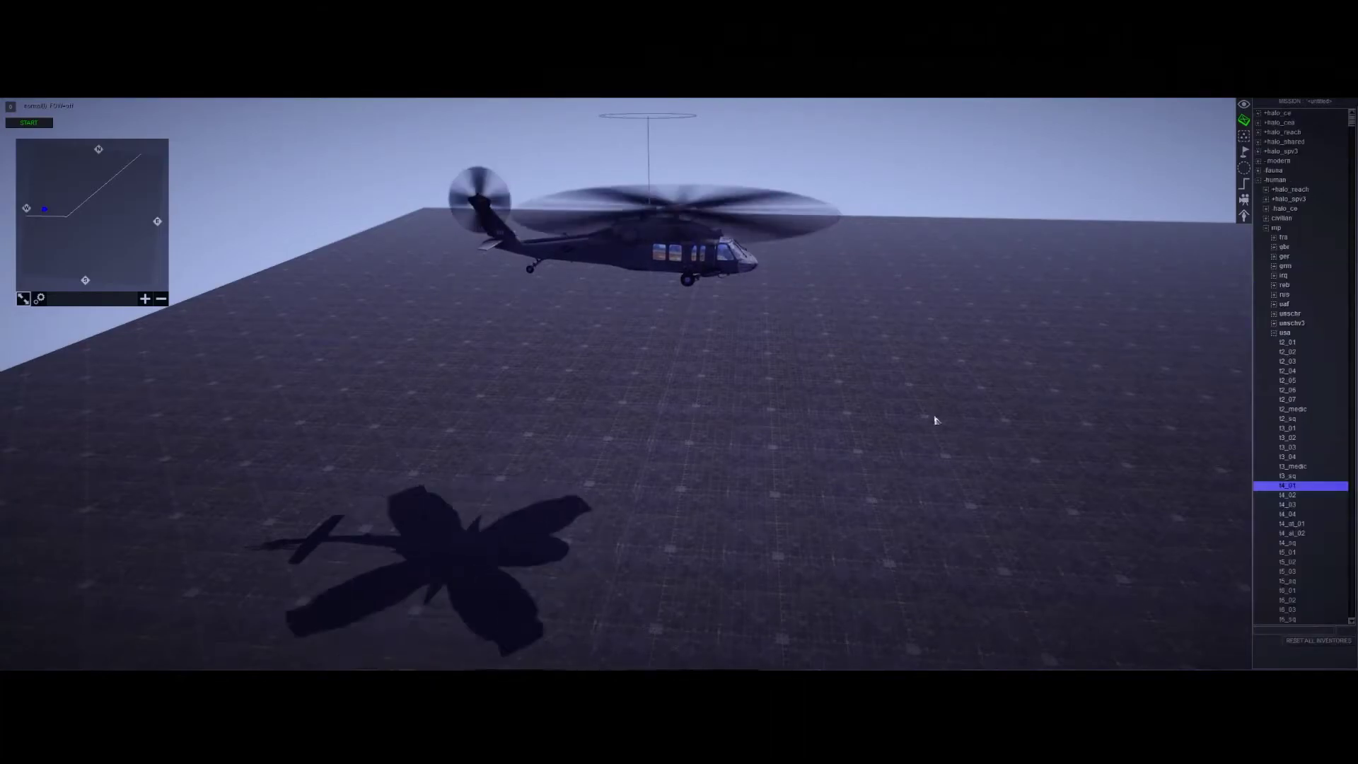
{"action": "left_click", "coordinate": [731, 274]}
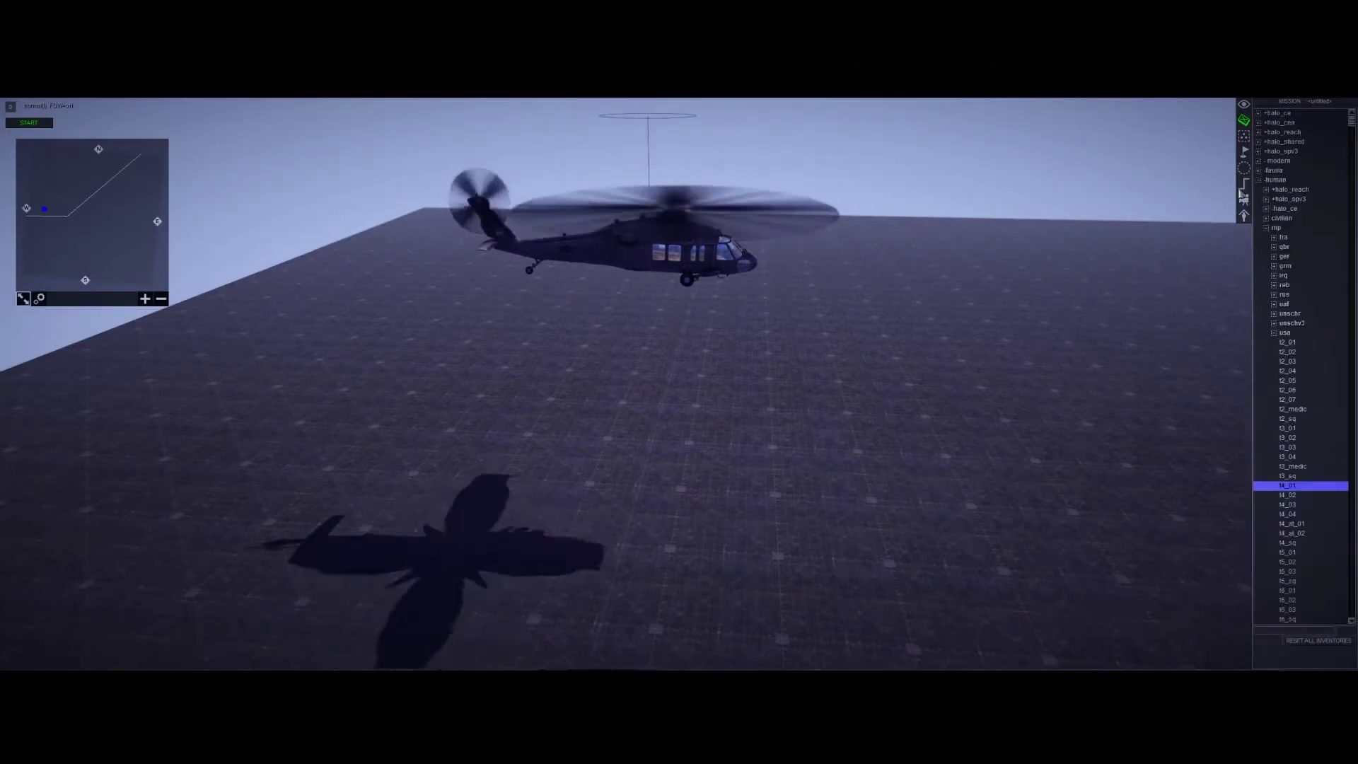
- Set the altitude of waypoint 0's air_state command to 14.25
{"action": "left_click", "coordinate": [1245, 152]}
{"action": "left_click", "coordinate": [787, 492]}
{"action": "double_click", "coordinate": [1272, 418]}
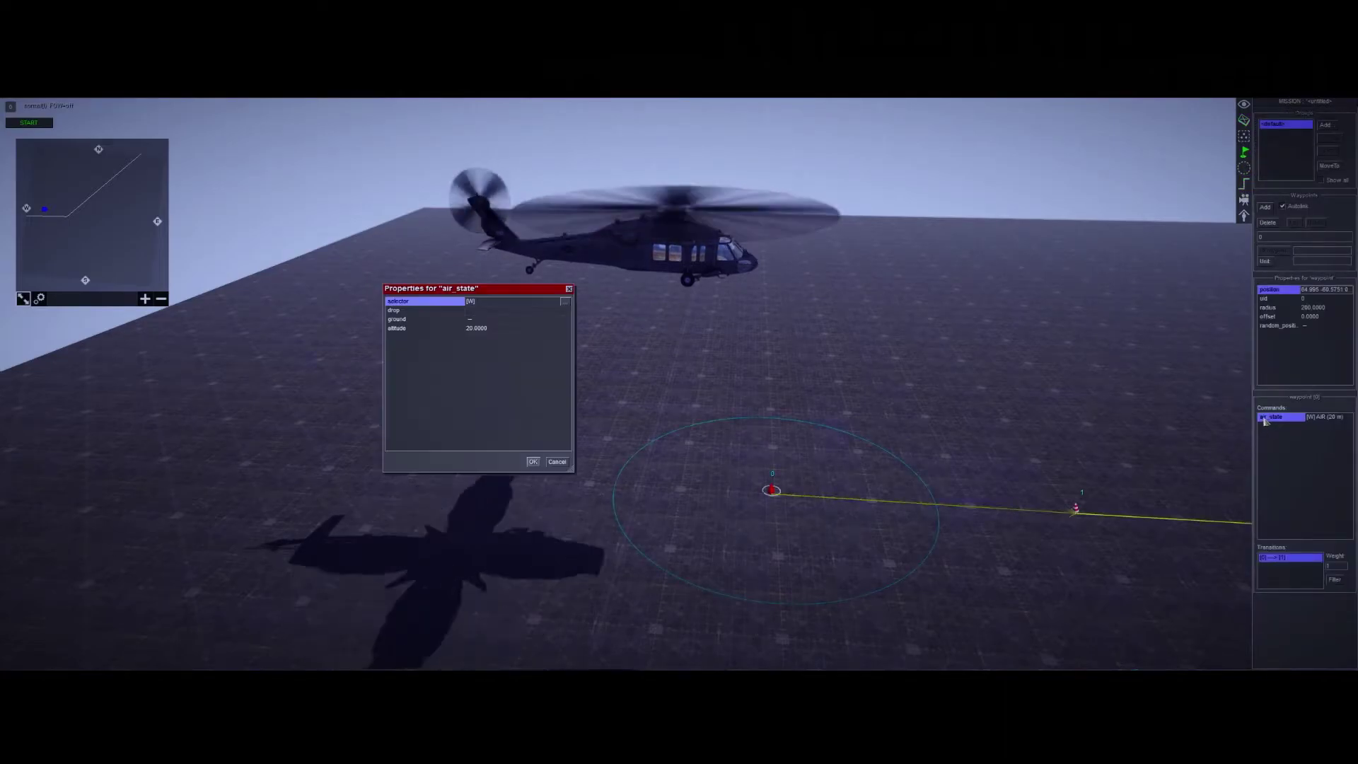
{"action": "left_click", "coordinate": [501, 329]}
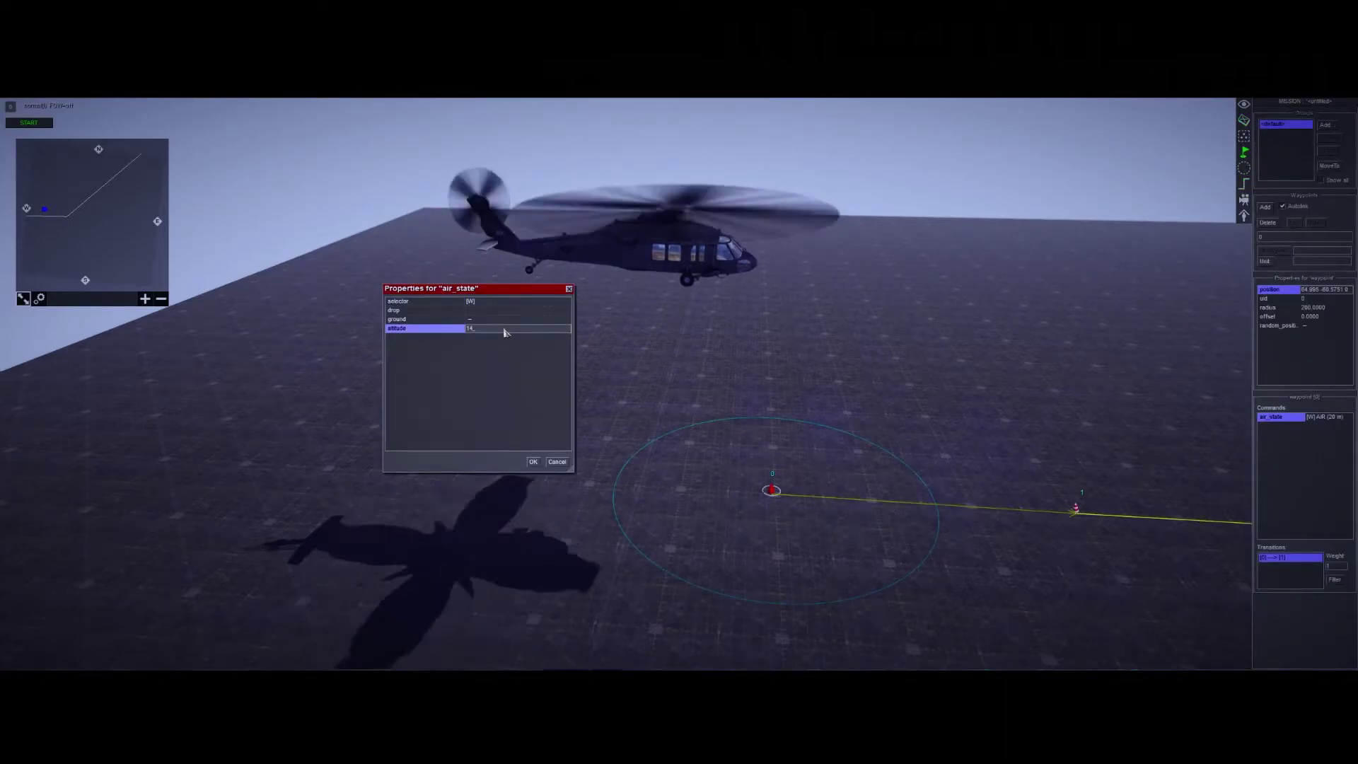
{"action": "type", "text": "14.25"}
{"action": "key", "text": "Return"}
{"action": "left_click", "coordinate": [490, 366]}
- Add an air_state command with altitude 10 to waypoint 1
{"action": "scroll", "coordinate": [803, 452], "scroll_direction": "down", "scroll_amount": 3}
{"action": "scroll", "coordinate": [603, 440], "scroll_direction": "up", "scroll_amount": 2}
{"action": "middle_click_drag", "start_coordinate": [603, 440], "coordinate": [627, 411]}
{"action": "left_click", "coordinate": [224, 416]}
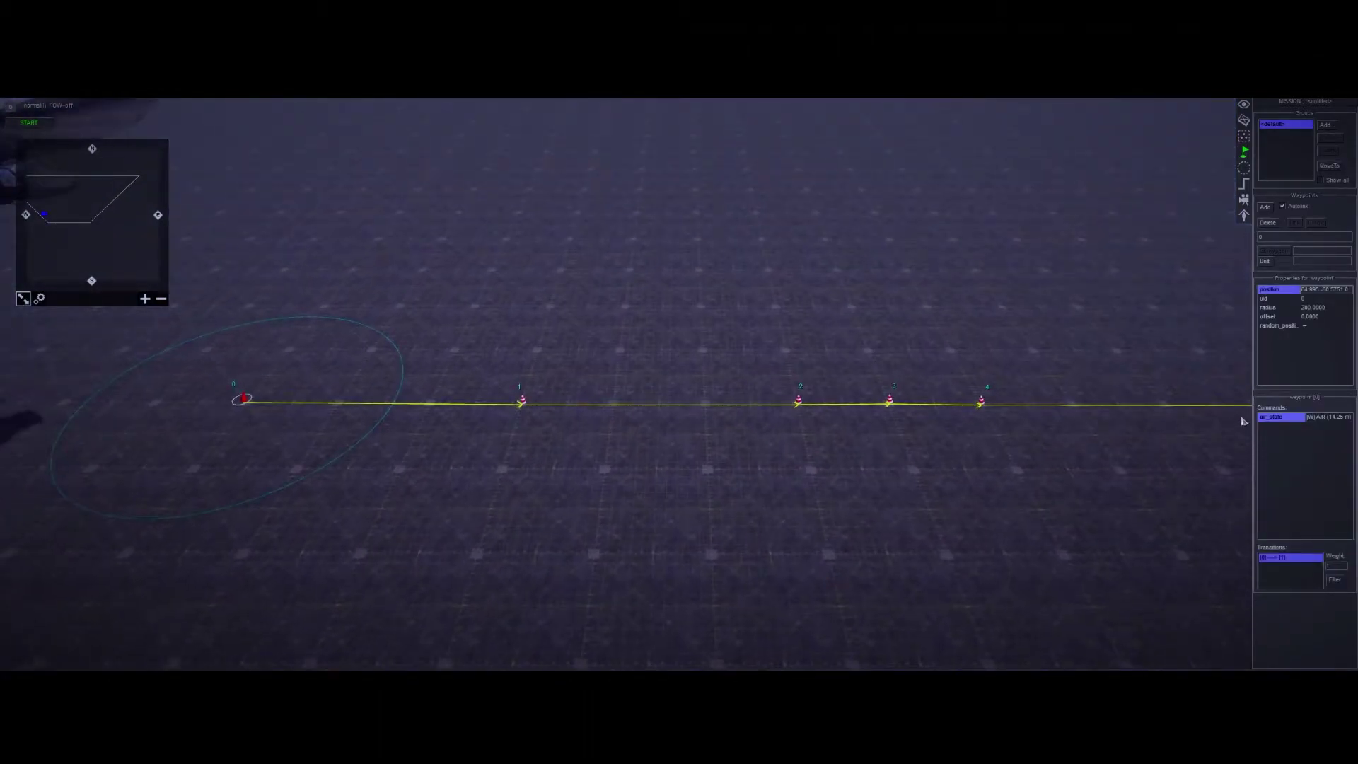
{"action": "left_click", "coordinate": [557, 401]}
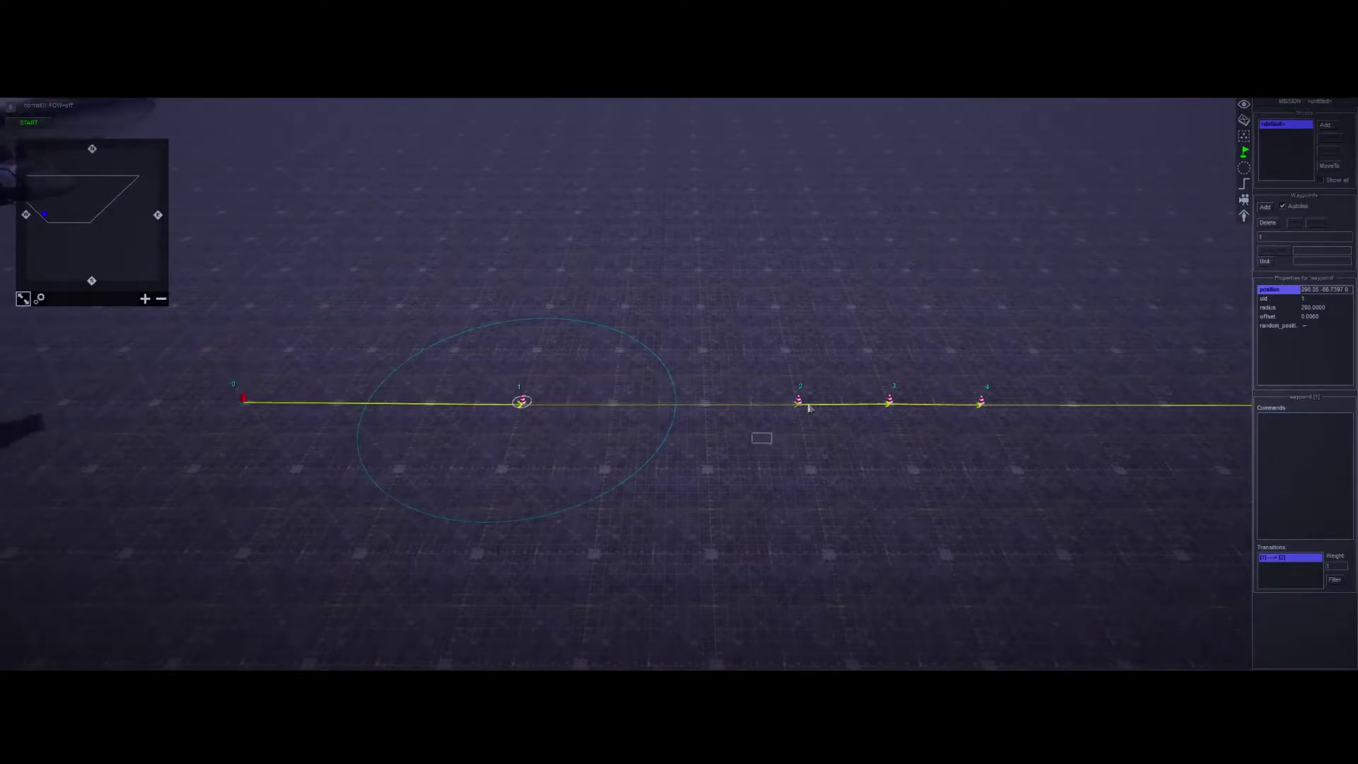
{"action": "right_click", "coordinate": [1293, 440]}
{"action": "left_click", "coordinate": [1304, 446]}
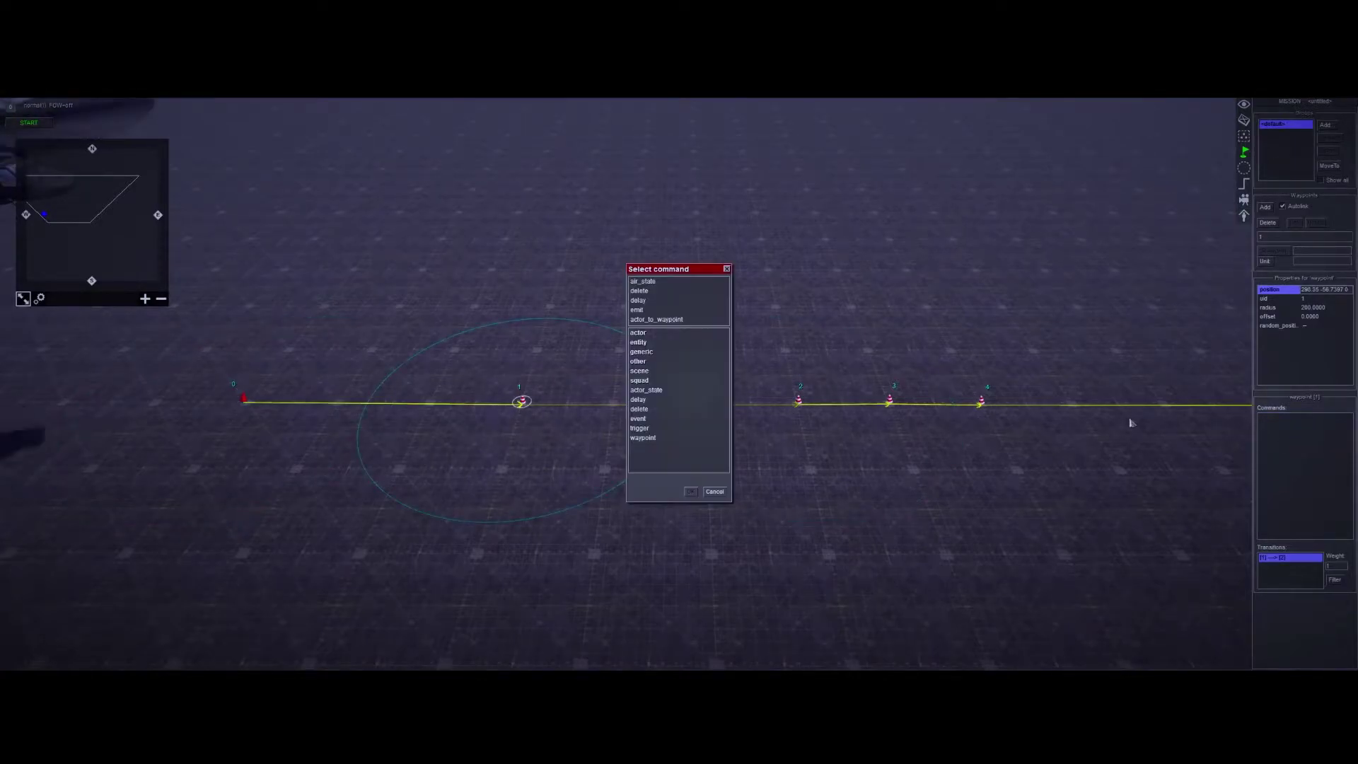
{"action": "double_click", "coordinate": [649, 282]}
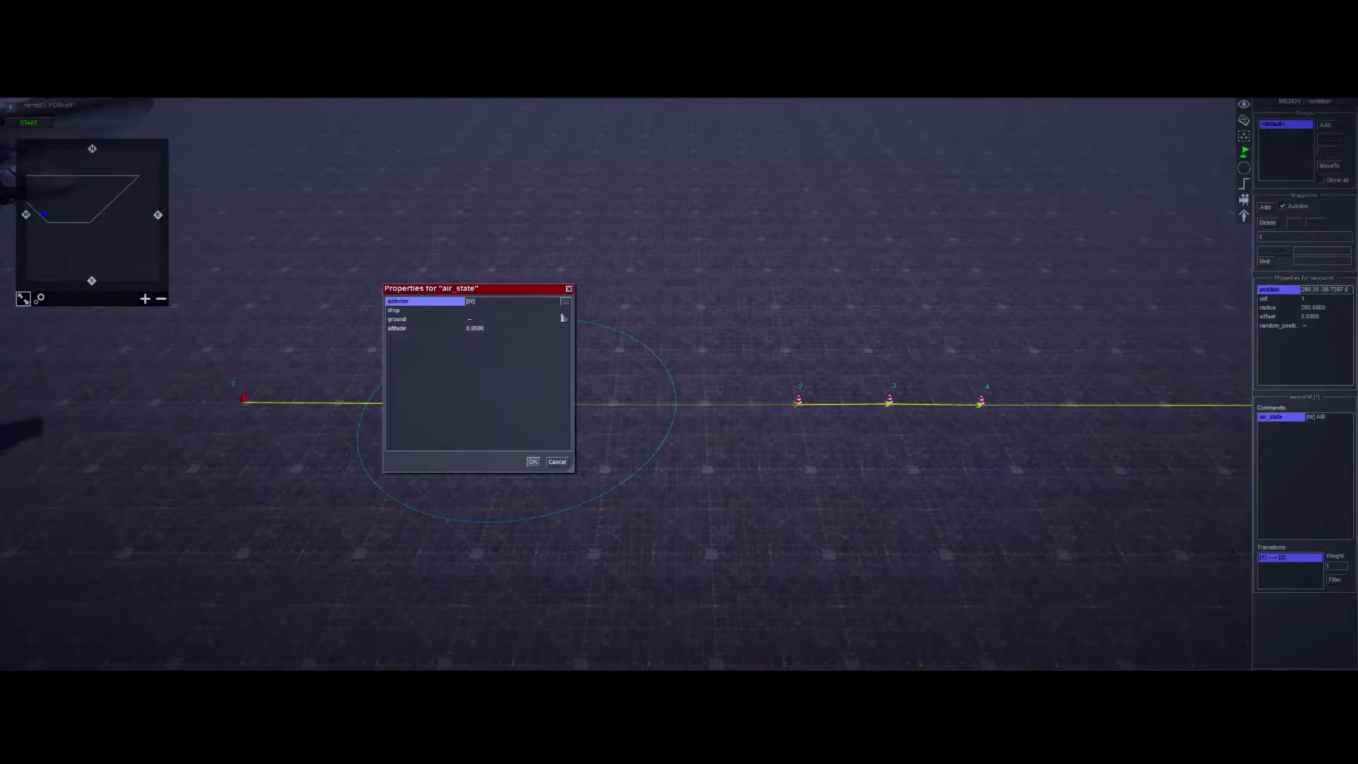
{"action": "left_click", "coordinate": [529, 329]}
{"action": "type", "text": "10"}
{"action": "key", "text": "Return"}
- Add an air_state command with altitude 5 to waypoint 2
{"action": "left_click", "coordinate": [797, 397]}
{"action": "double_click", "coordinate": [1269, 456]}
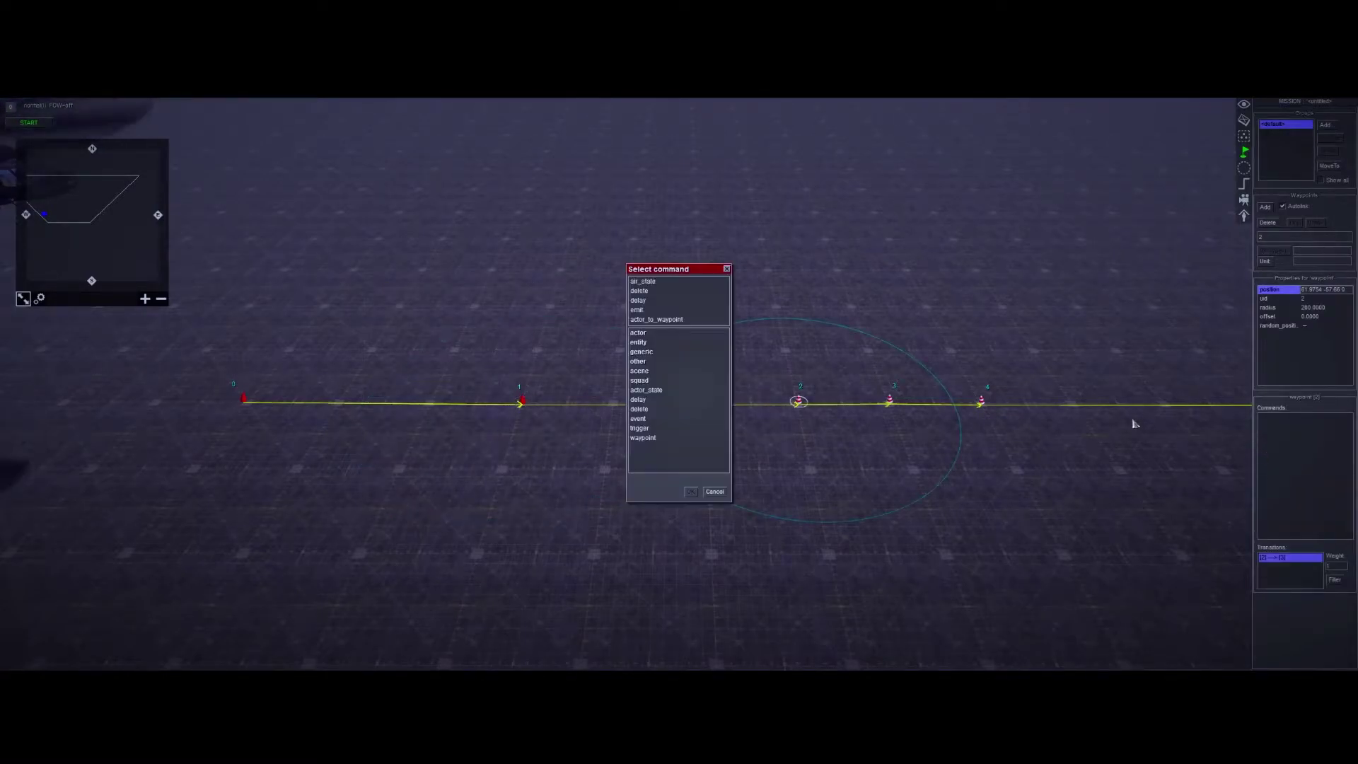
{"action": "double_click", "coordinate": [663, 284]}
{"action": "left_click", "coordinate": [519, 329]}
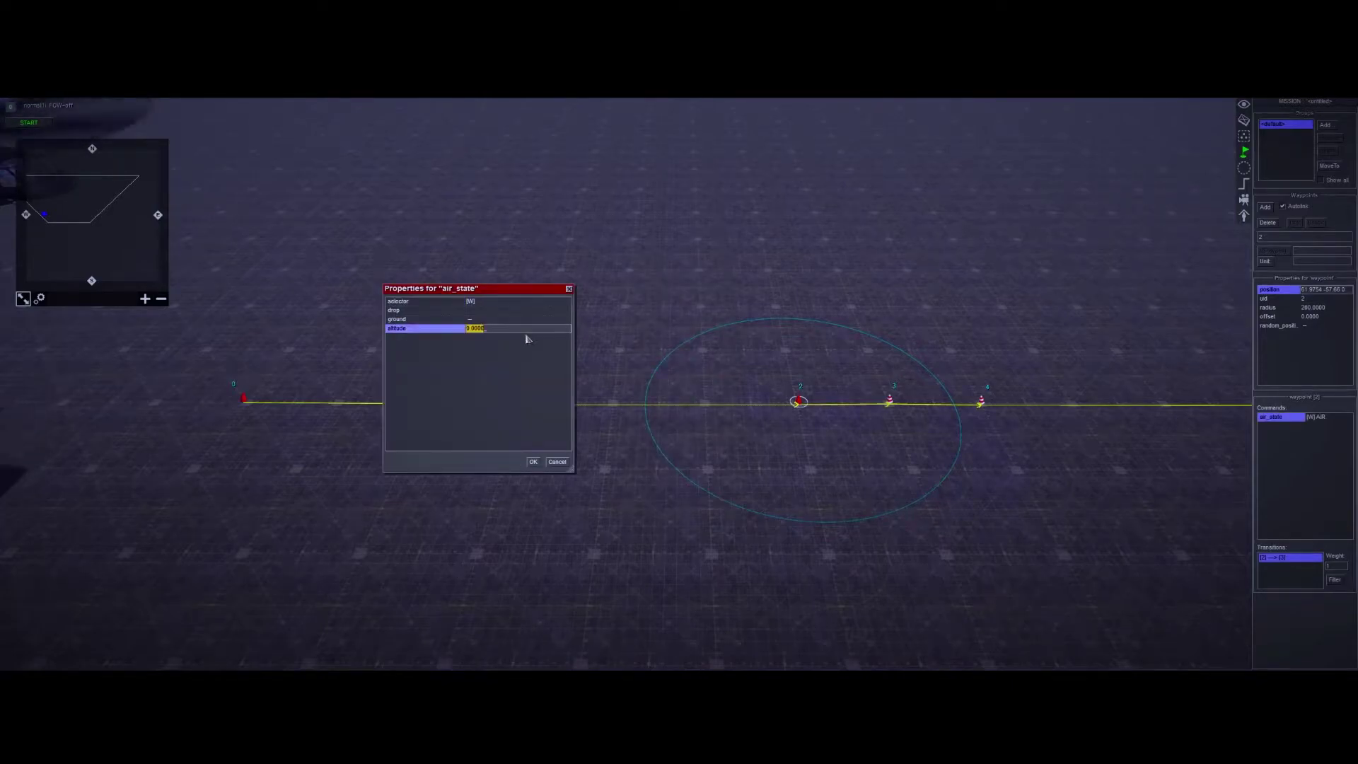
{"action": "type", "text": "5"}
{"action": "key", "text": "Return"}
- Add an air_state command with the ground option enabled to waypoint 3
{"action": "left_click", "coordinate": [889, 401]}
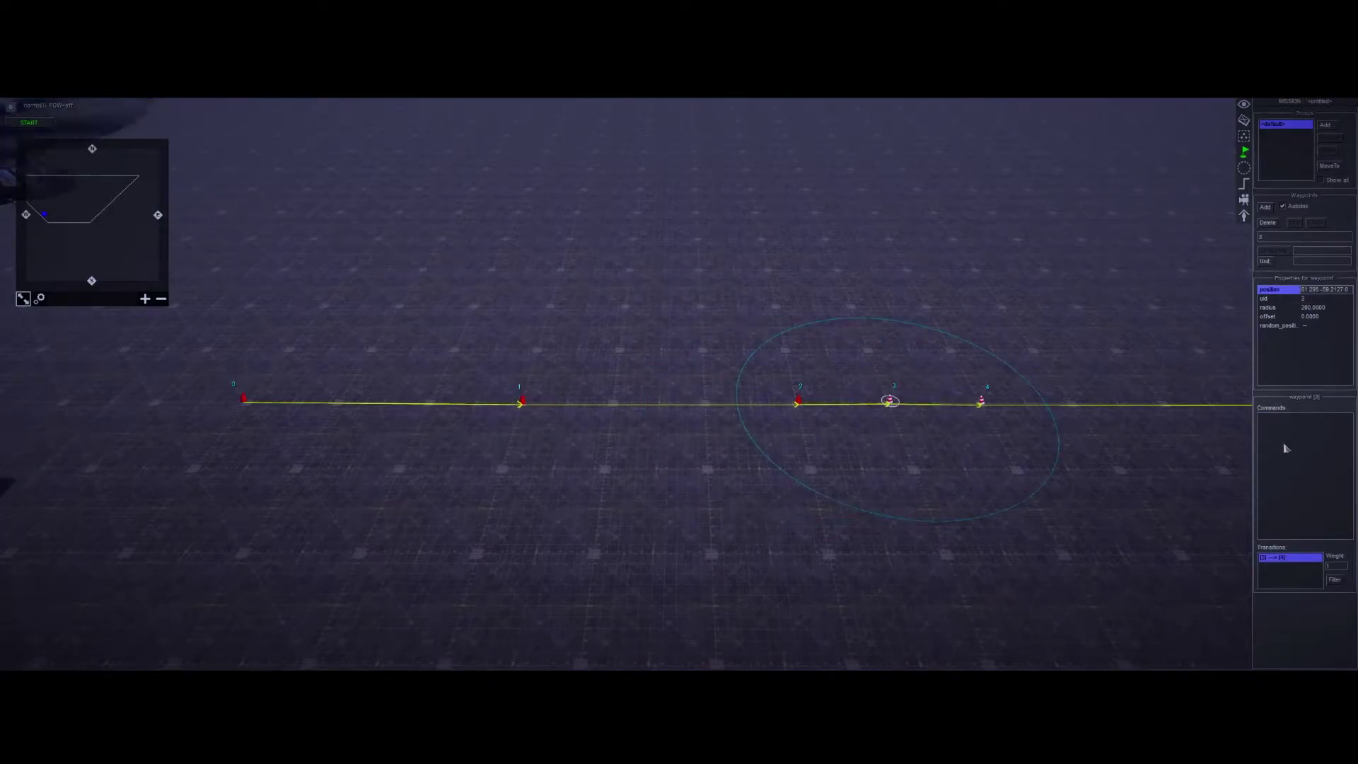
{"action": "right_click", "coordinate": [1283, 443]}
{"action": "left_click", "coordinate": [1295, 450]}
{"action": "double_click", "coordinate": [644, 282]}
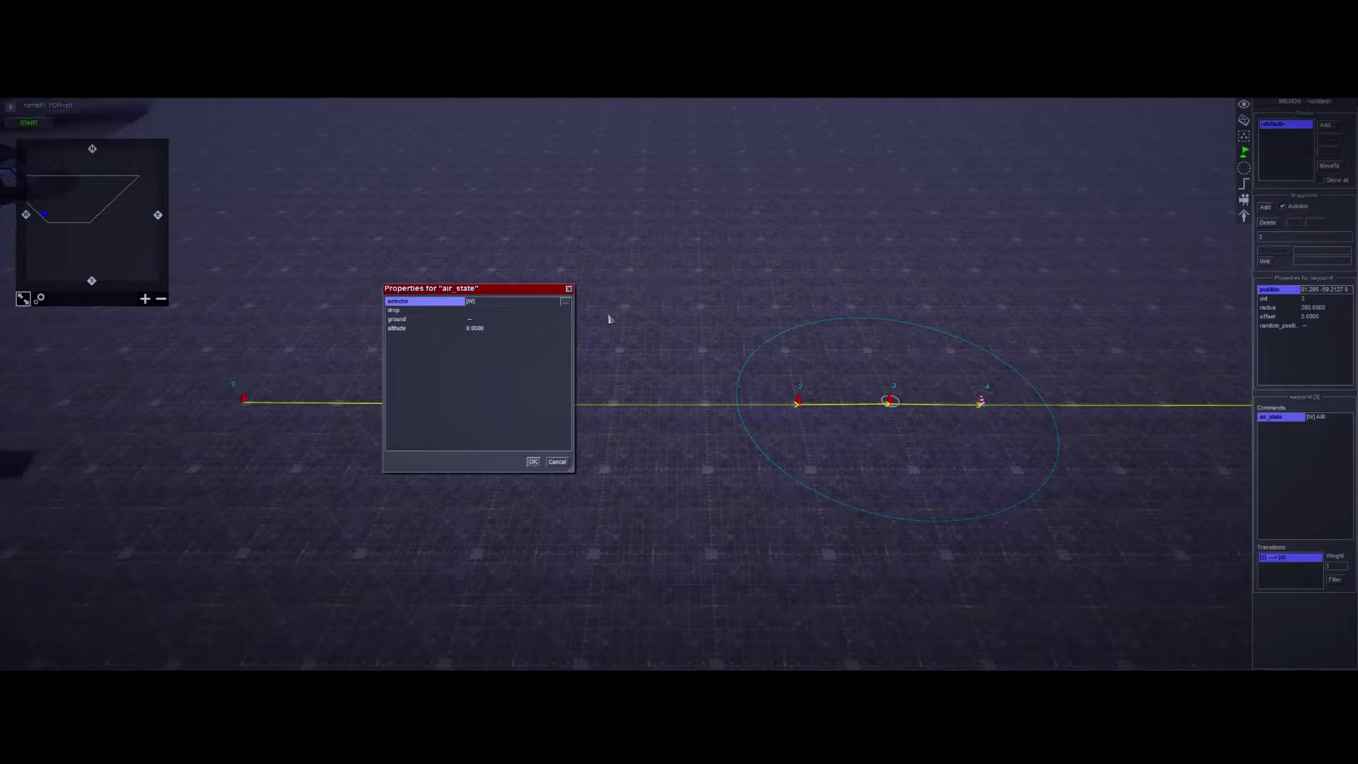
{"action": "left_click", "coordinate": [471, 319]}
{"action": "left_click_drag", "start_coordinate": [498, 291], "coordinate": [628, 214]}
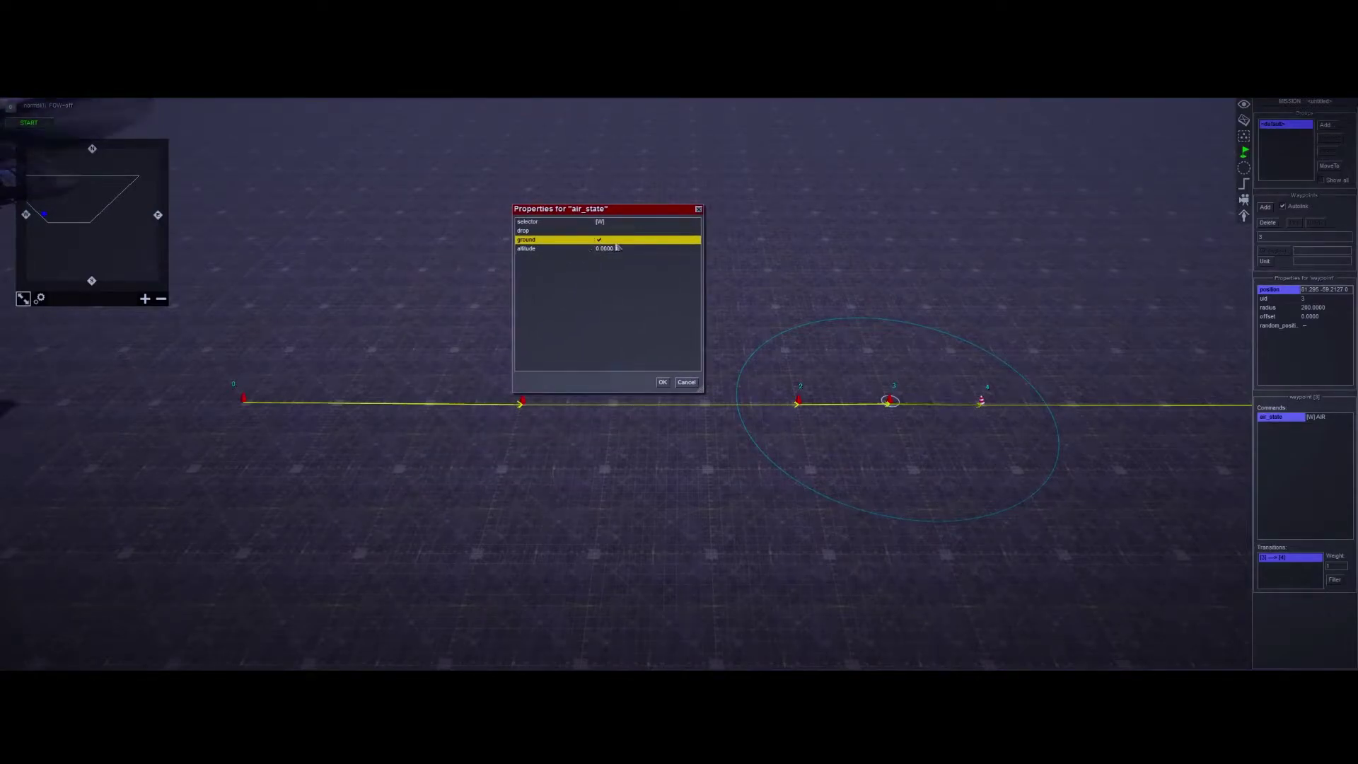
{"action": "left_click", "coordinate": [663, 382]}
- Place a new waypoint across from waypoint 3 and extend a two-waypoint branch from it in each direction parallel to the flight path
{"action": "middle_click_drag", "start_coordinate": [1007, 442], "coordinate": [943, 506]}
{"action": "left_click", "coordinate": [968, 503]}
{"action": "scroll", "coordinate": [788, 500], "scroll_direction": "up", "scroll_amount": 3}
{"action": "left_click_drag", "start_coordinate": [672, 498], "coordinate": [740, 398]}
{"action": "middle_click_drag", "start_coordinate": [740, 398], "coordinate": [751, 419]}
{"action": "left_click", "coordinate": [750, 419]}
{"action": "right_click_drag", "start_coordinate": [812, 348], "coordinate": [701, 458]}
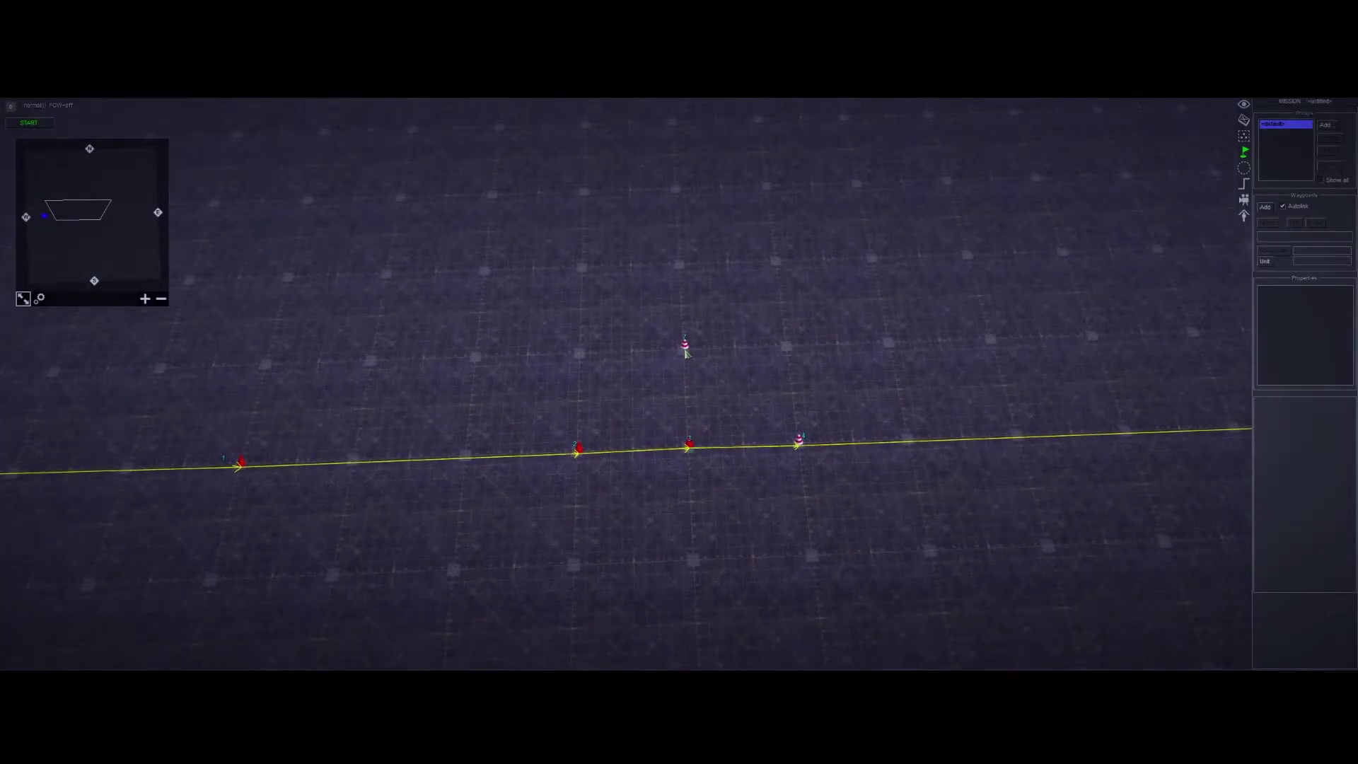
{"action": "left_click", "coordinate": [684, 348]}
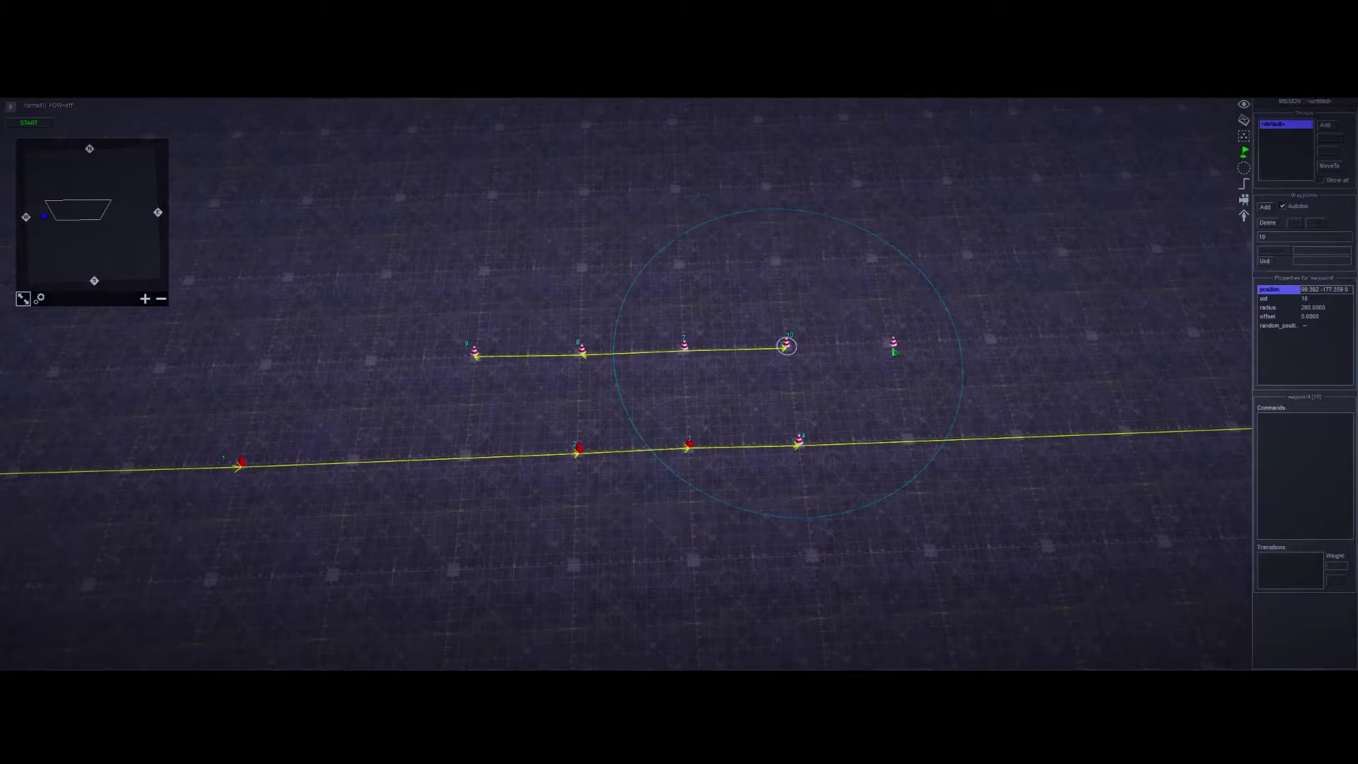
{"action": "left_click", "coordinate": [958, 378]}
- Add three more two-waypoint branches fanning out from waypoint 7: one straight away from the flight path and one diagonal on each side
{"action": "left_click", "coordinate": [685, 346]}
{"action": "left_click", "coordinate": [1264, 207]}
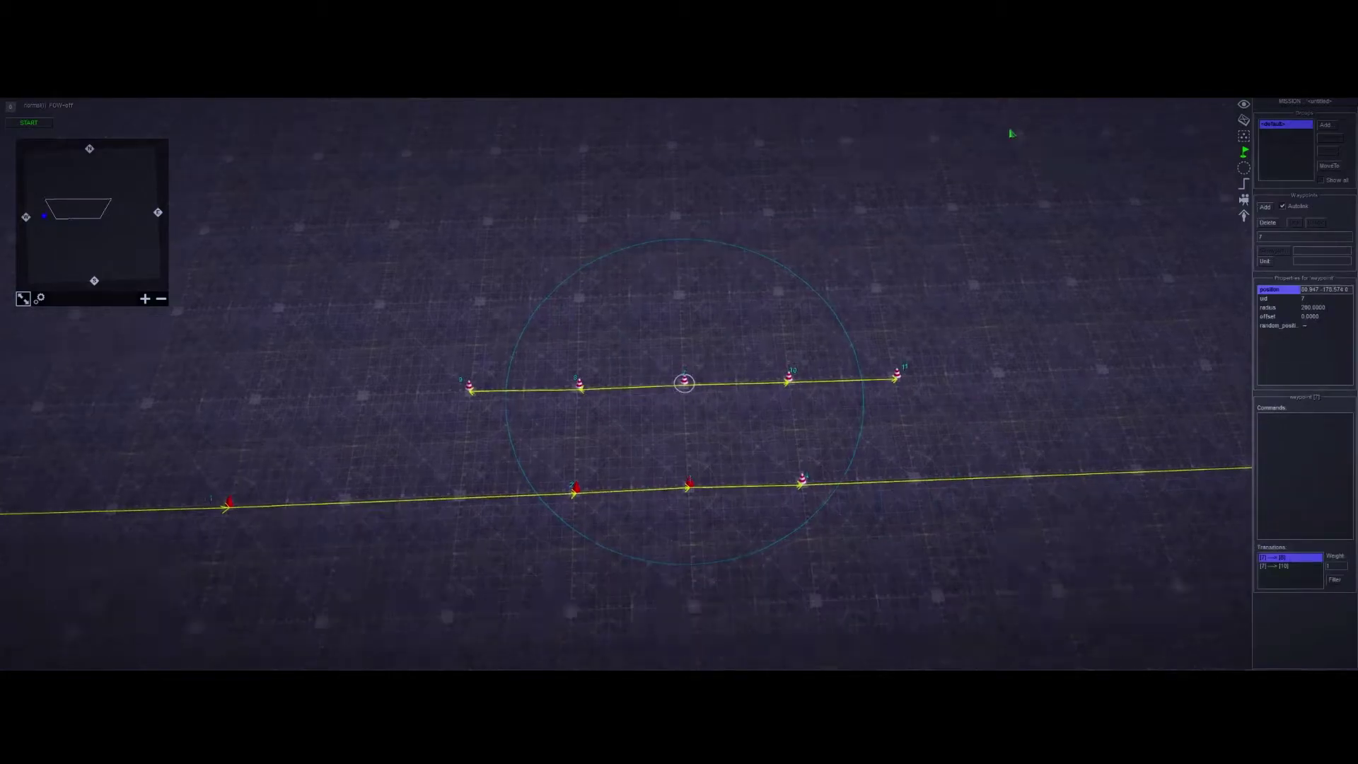
{"action": "middle_click_drag", "start_coordinate": [1045, 106], "coordinate": [730, 334]}
{"action": "left_click", "coordinate": [687, 362]}
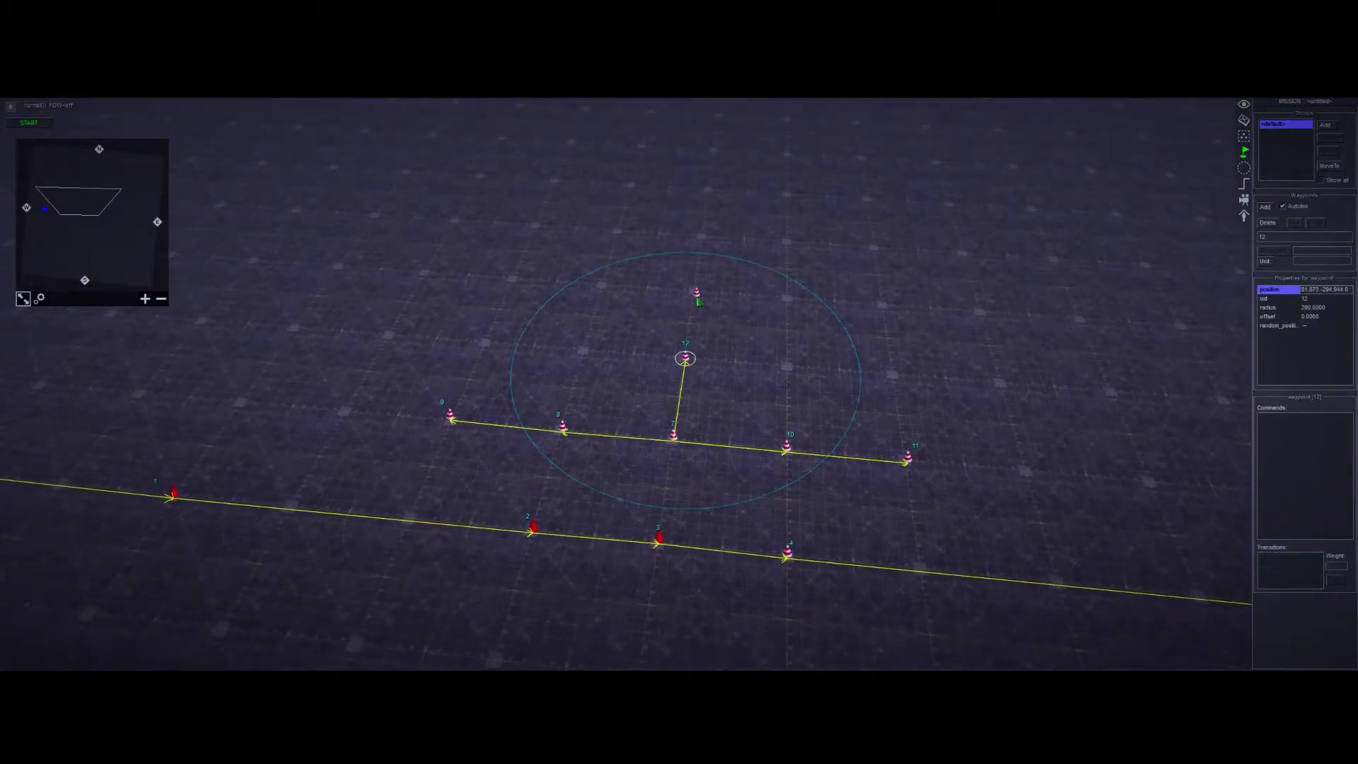
{"action": "left_click", "coordinate": [672, 436]}
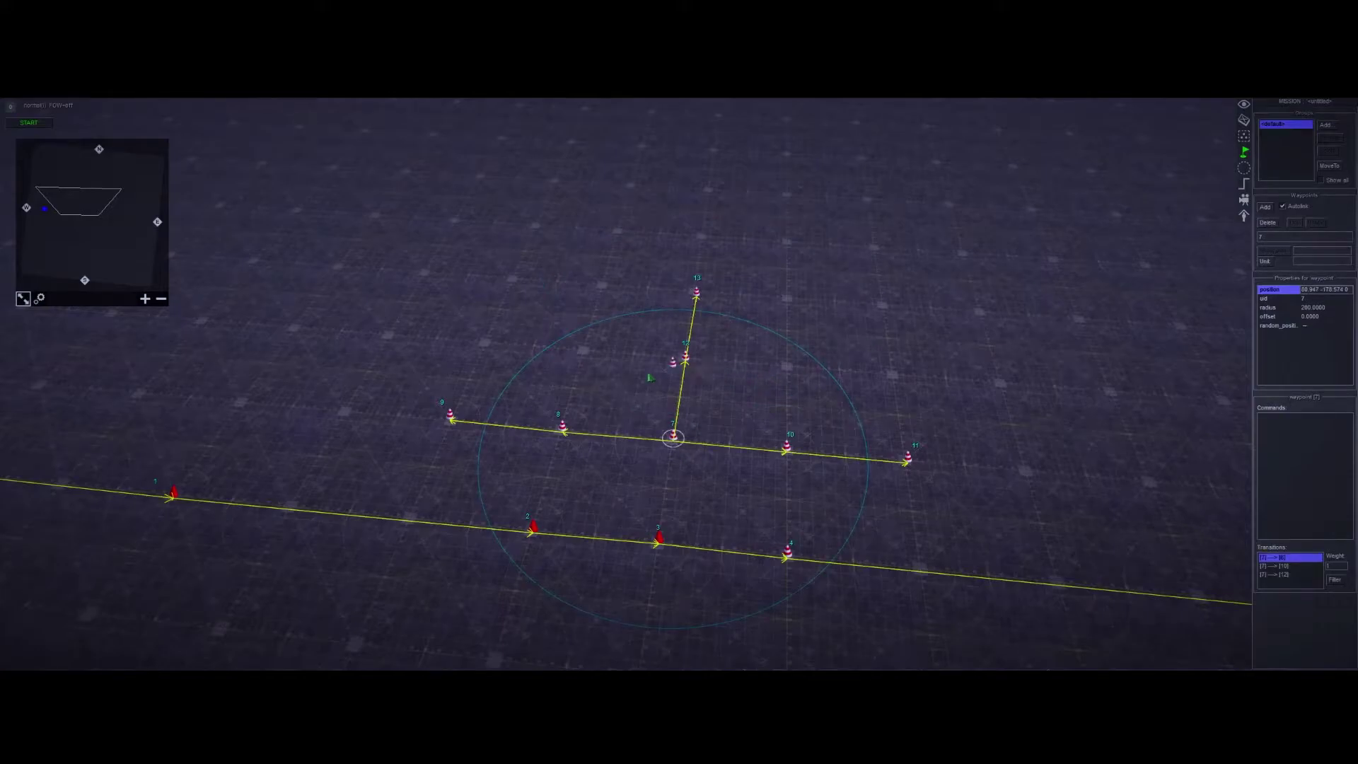
{"action": "left_click", "coordinate": [675, 440]}
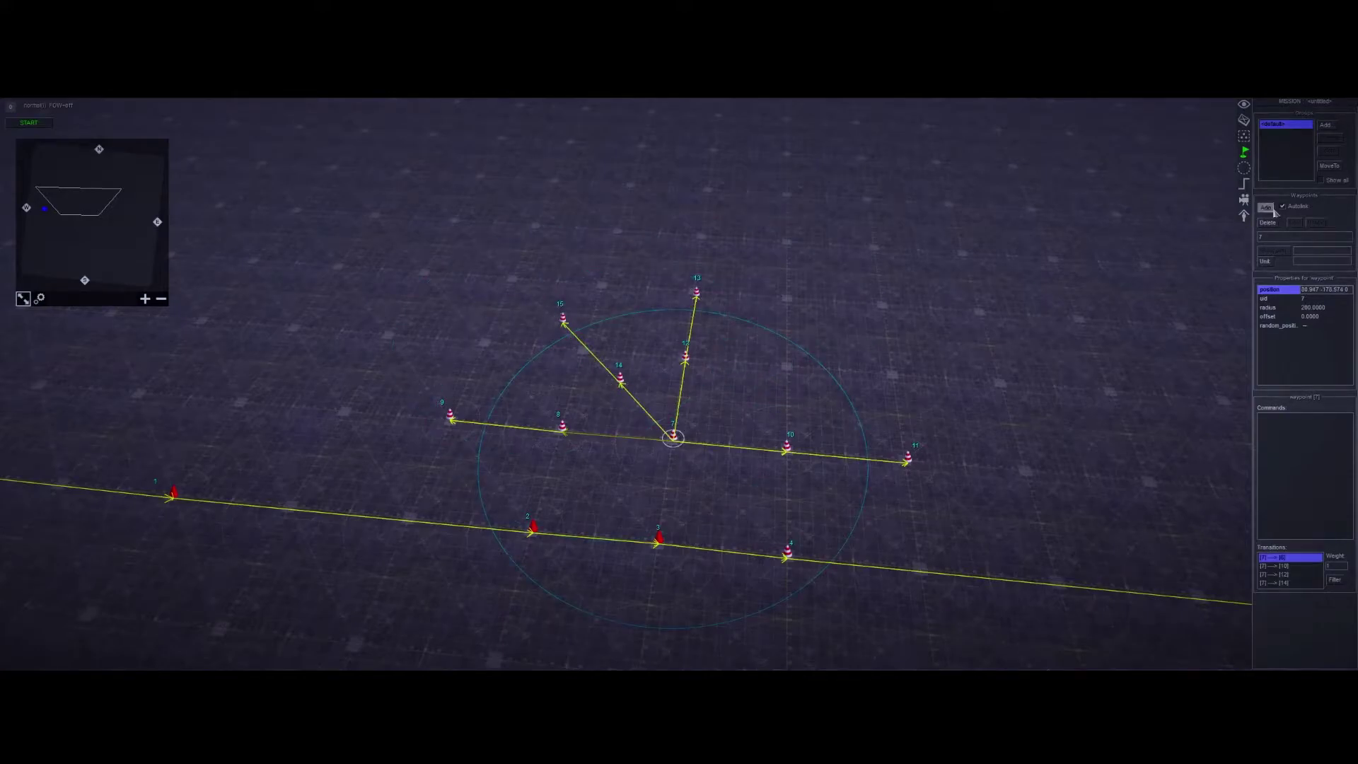
{"action": "left_click", "coordinate": [790, 373]}
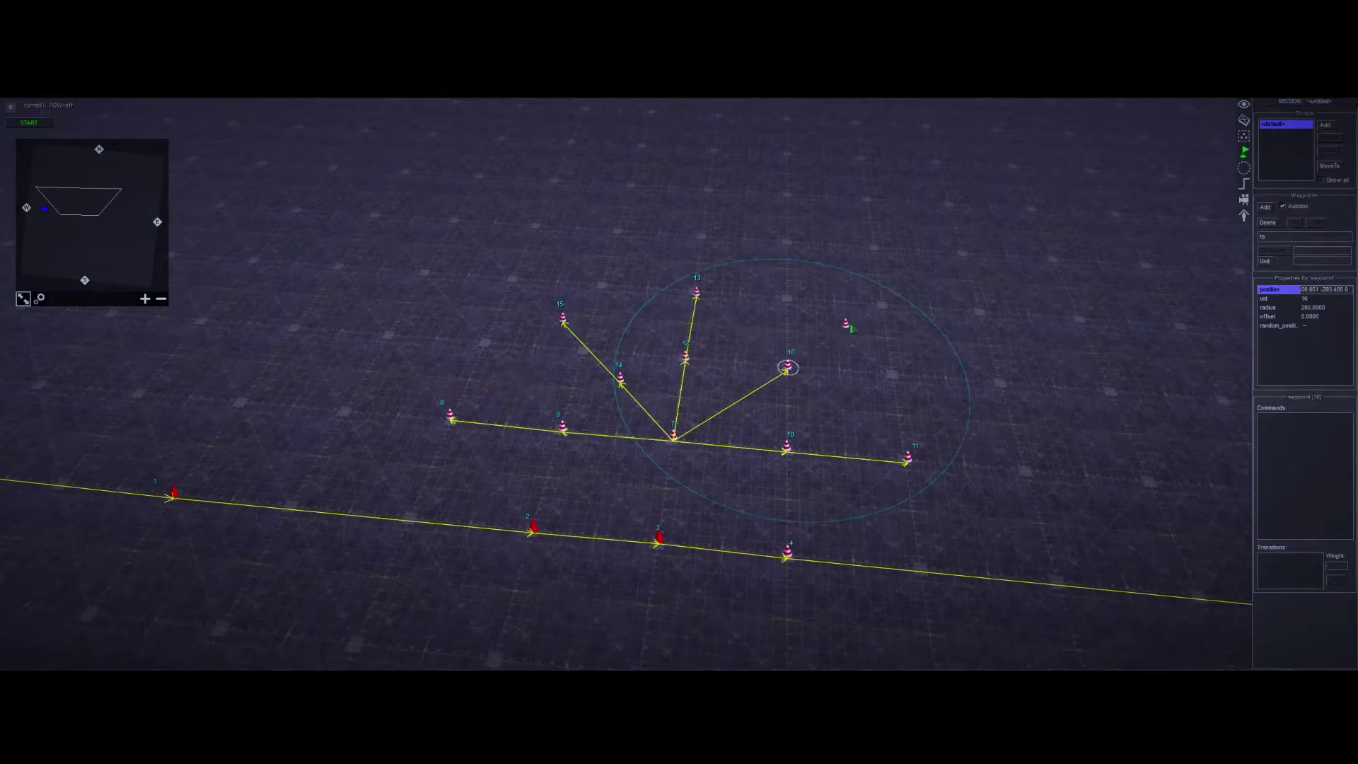
{"action": "left_click", "coordinate": [869, 336]}
- Select waypoint 3 and review the properties of its air_state command
{"action": "middle_click_drag", "start_coordinate": [869, 335], "coordinate": [677, 476]}
{"action": "scroll", "coordinate": [675, 342], "scroll_direction": "up", "scroll_amount": 2}
{"action": "left_click_drag", "start_coordinate": [721, 407], "coordinate": [722, 448]}
{"action": "scroll", "coordinate": [722, 449], "scroll_direction": "down", "scroll_amount": 2}
{"action": "middle_click_drag", "start_coordinate": [722, 449], "coordinate": [737, 497]}
{"action": "left_click", "coordinate": [737, 498]}
{"action": "scroll", "coordinate": [737, 497], "scroll_direction": "up", "scroll_amount": 2}
{"action": "left_click_drag", "start_coordinate": [633, 448], "coordinate": [708, 395]}
{"action": "middle_click_drag", "start_coordinate": [708, 395], "coordinate": [700, 439]}
{"action": "scroll", "coordinate": [702, 440], "scroll_direction": "up", "scroll_amount": 3}
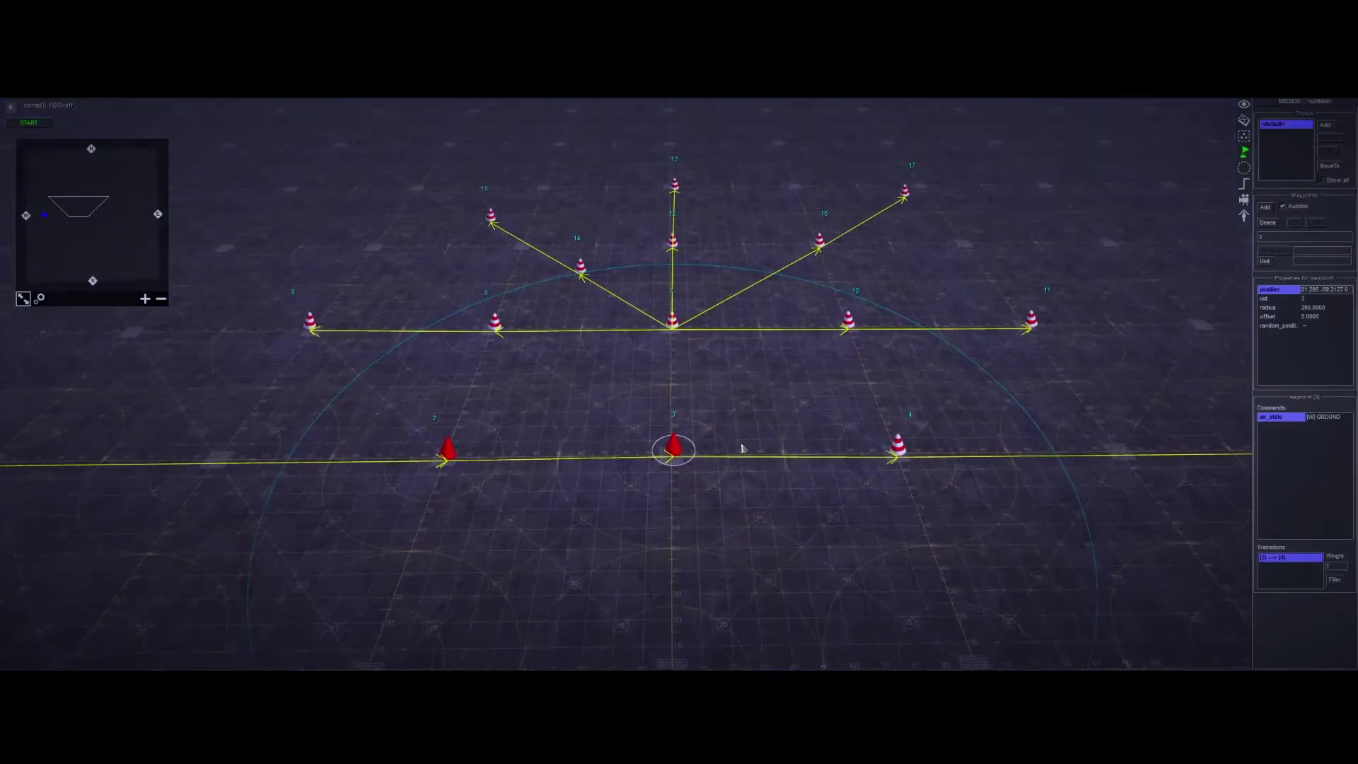
{"action": "double_click", "coordinate": [1267, 420]}
{"action": "left_click", "coordinate": [694, 384]}
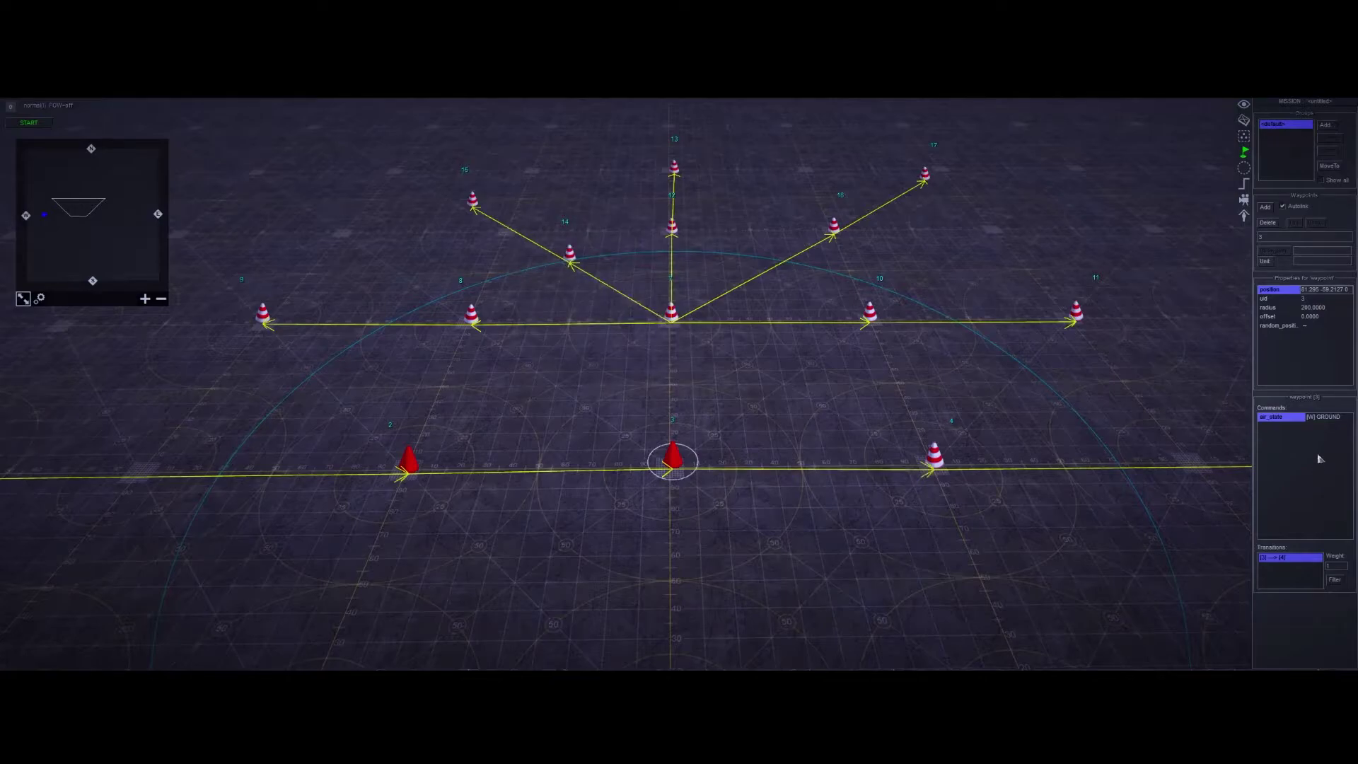
- Add an emit command to waypoint 3
{"action": "double_click", "coordinate": [1286, 461]}
{"action": "double_click", "coordinate": [656, 336]}
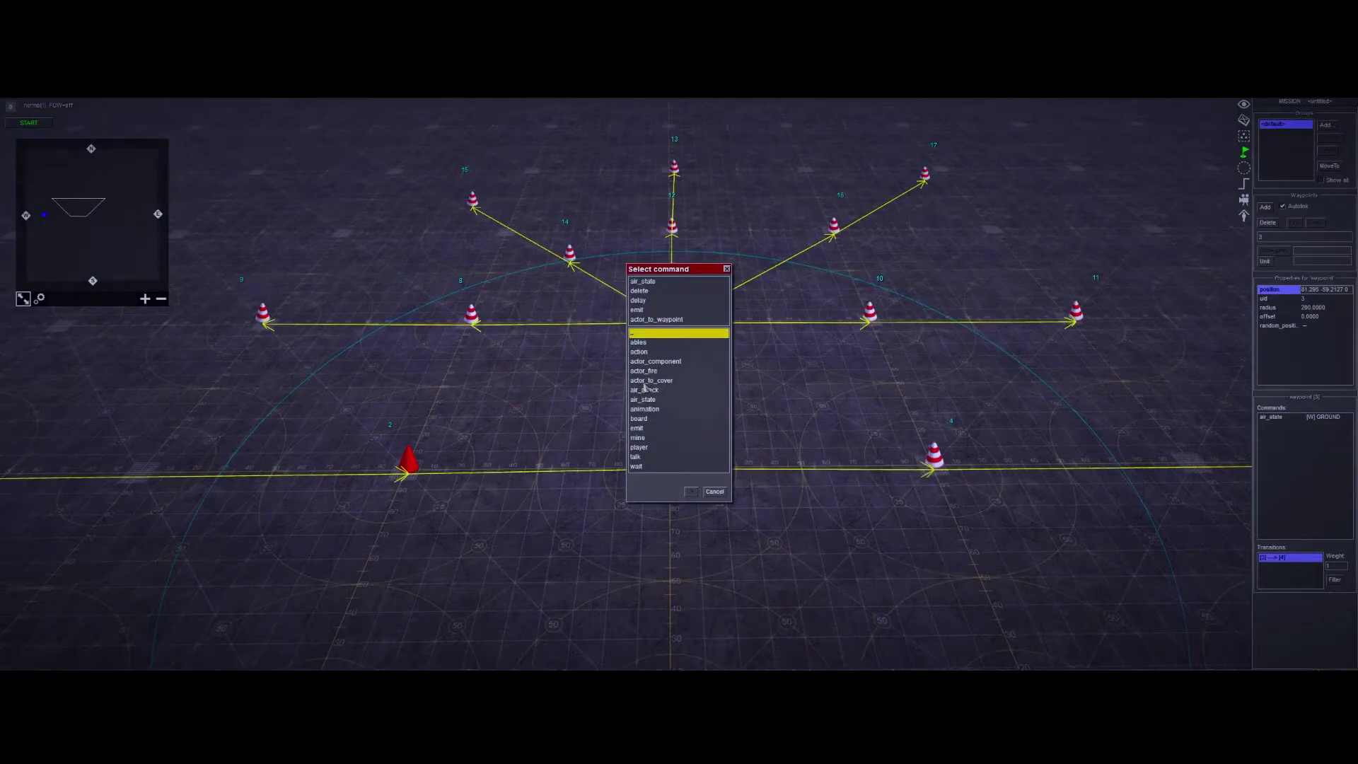
{"action": "double_click", "coordinate": [654, 429]}
- Set the emit command's crew selector to the tag emit and its target waypoint to 7
{"action": "key", "text": "Return"}
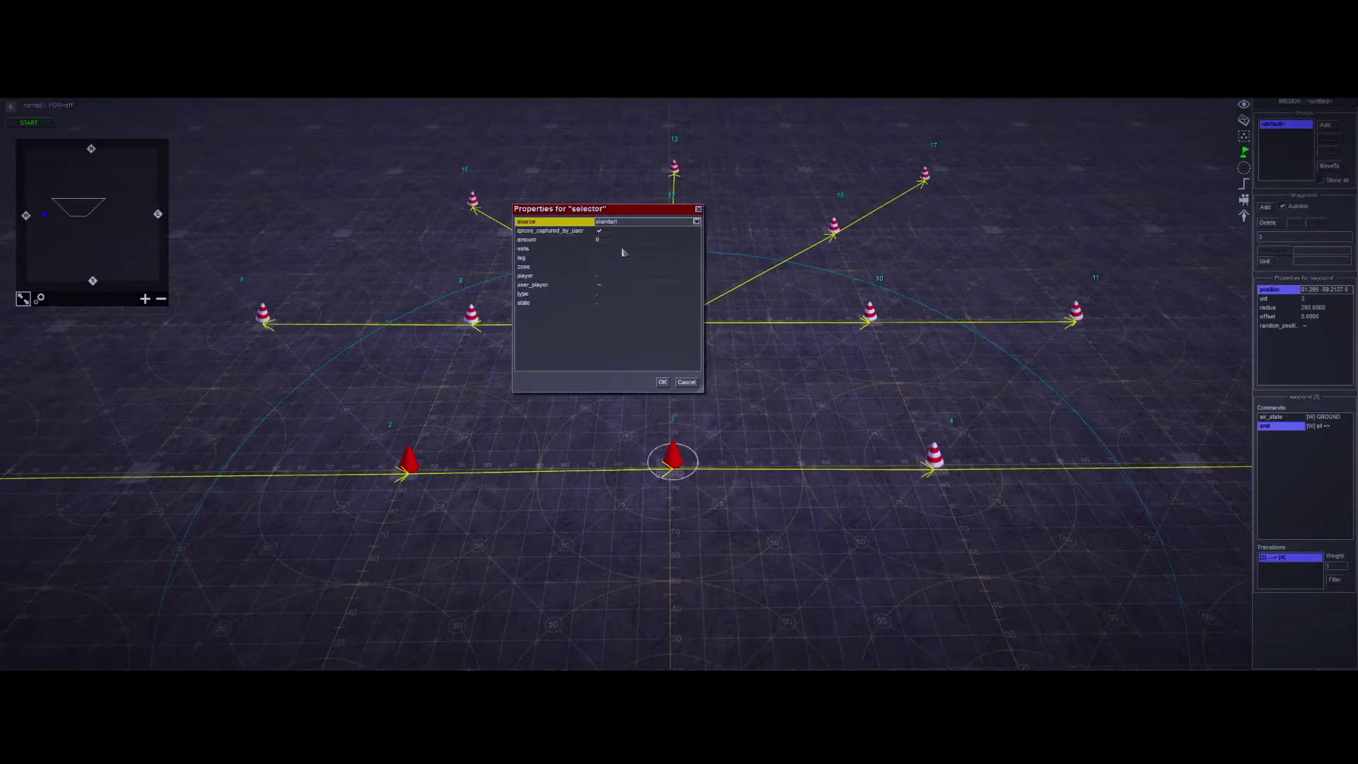
{"action": "left_click", "coordinate": [672, 258]}
{"action": "left_click", "coordinate": [697, 259]}
{"action": "left_click", "coordinate": [632, 276]}
{"action": "left_click", "coordinate": [662, 383]}
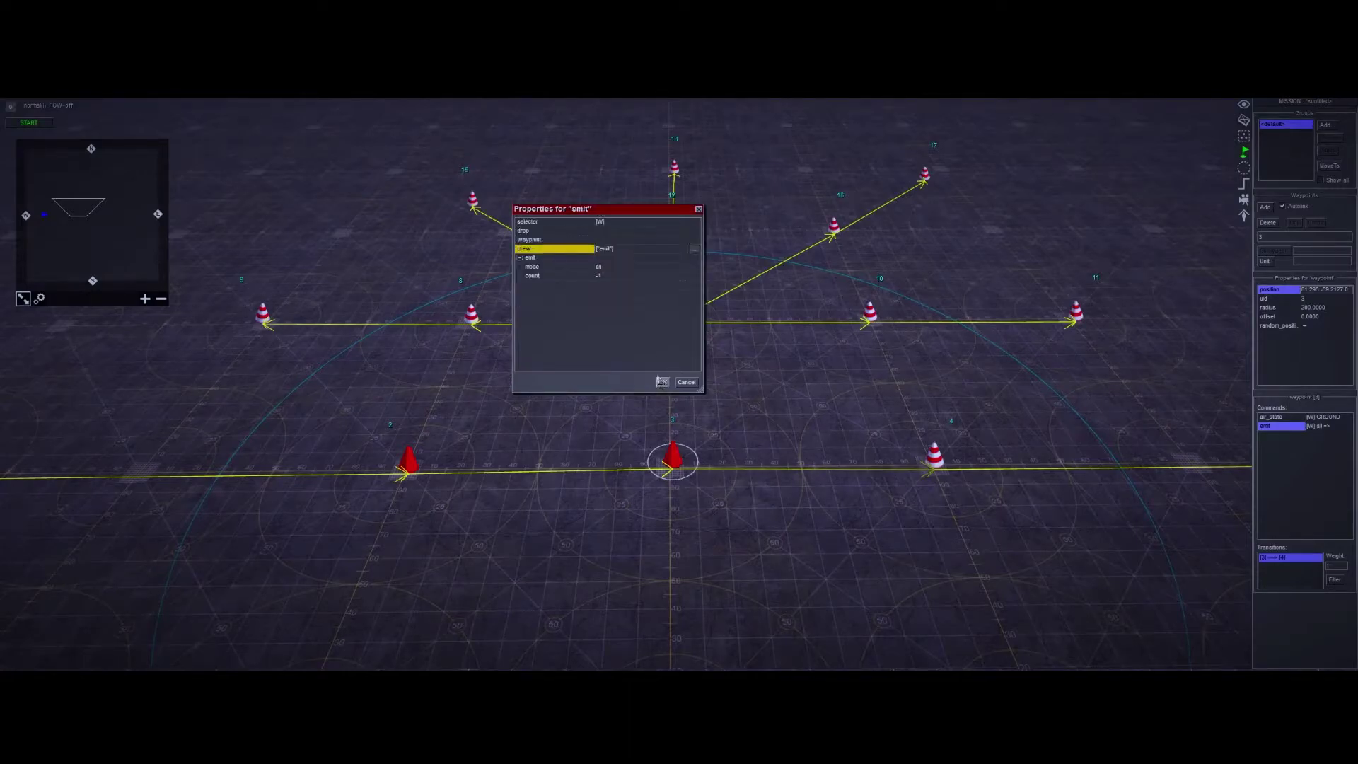
{"action": "left_click", "coordinate": [609, 240]}
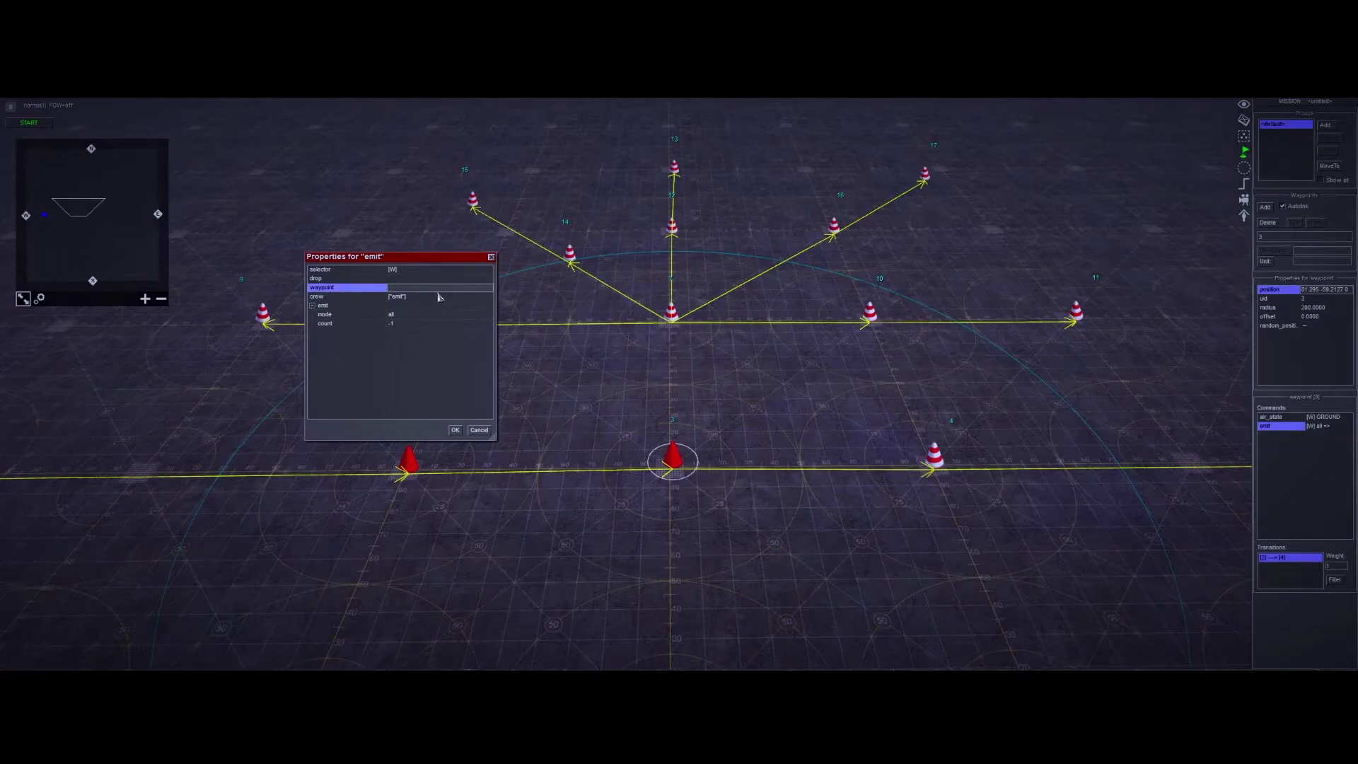
{"action": "left_click", "coordinate": [455, 430]}
- Examine the route from waypoint 3 to waypoint 7 and its branching waypoints
{"action": "middle_click_drag", "start_coordinate": [661, 425], "coordinate": [795, 464]}
{"action": "left_click", "coordinate": [707, 506]}
{"action": "middle_click_drag", "start_coordinate": [708, 507], "coordinate": [691, 446]}
{"action": "scroll", "coordinate": [719, 474], "scroll_direction": "up", "scroll_amount": 5}
{"action": "scroll", "coordinate": [743, 480], "scroll_direction": "down", "scroll_amount": 3}
{"action": "scroll", "coordinate": [700, 446], "scroll_direction": "up", "scroll_amount": 1}
{"action": "left_click", "coordinate": [626, 387]}
{"action": "left_click", "coordinate": [708, 289]}
{"action": "middle_click_drag", "start_coordinate": [708, 288], "coordinate": [755, 412]}
{"action": "scroll", "coordinate": [736, 409], "scroll_direction": "up", "scroll_amount": 3}
{"action": "left_click", "coordinate": [695, 507]}
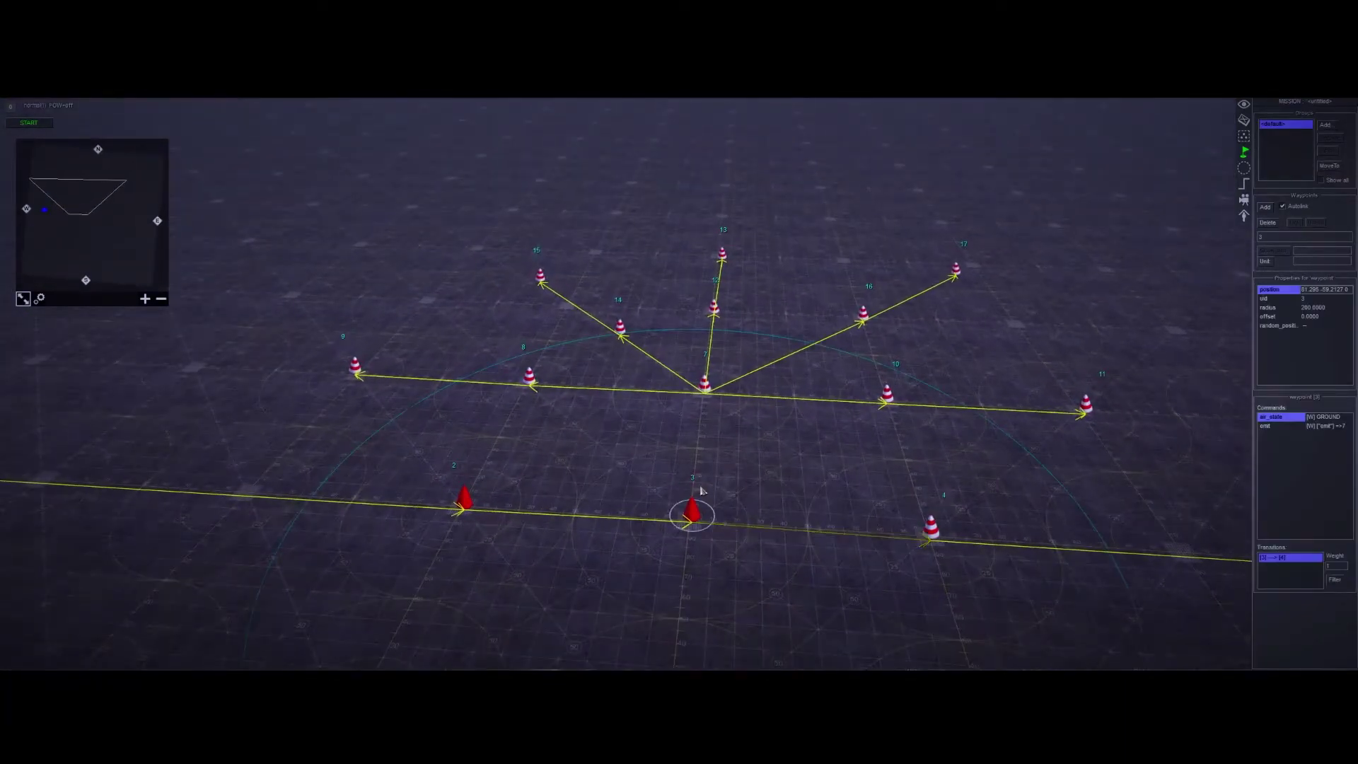
{"action": "scroll", "coordinate": [711, 481], "scroll_direction": "down", "scroll_amount": 3}
{"action": "middle_click_drag", "start_coordinate": [724, 467], "coordinate": [567, 403]}
{"action": "scroll", "coordinate": [587, 298], "scroll_direction": "down", "scroll_amount": 1}
{"action": "scroll", "coordinate": [538, 181], "scroll_direction": "up", "scroll_amount": 1}
{"action": "middle_click_drag", "start_coordinate": [527, 189], "coordinate": [745, 512]}
{"action": "left_click", "coordinate": [696, 575]}
{"action": "scroll", "coordinate": [745, 506], "scroll_direction": "up", "scroll_amount": 2}
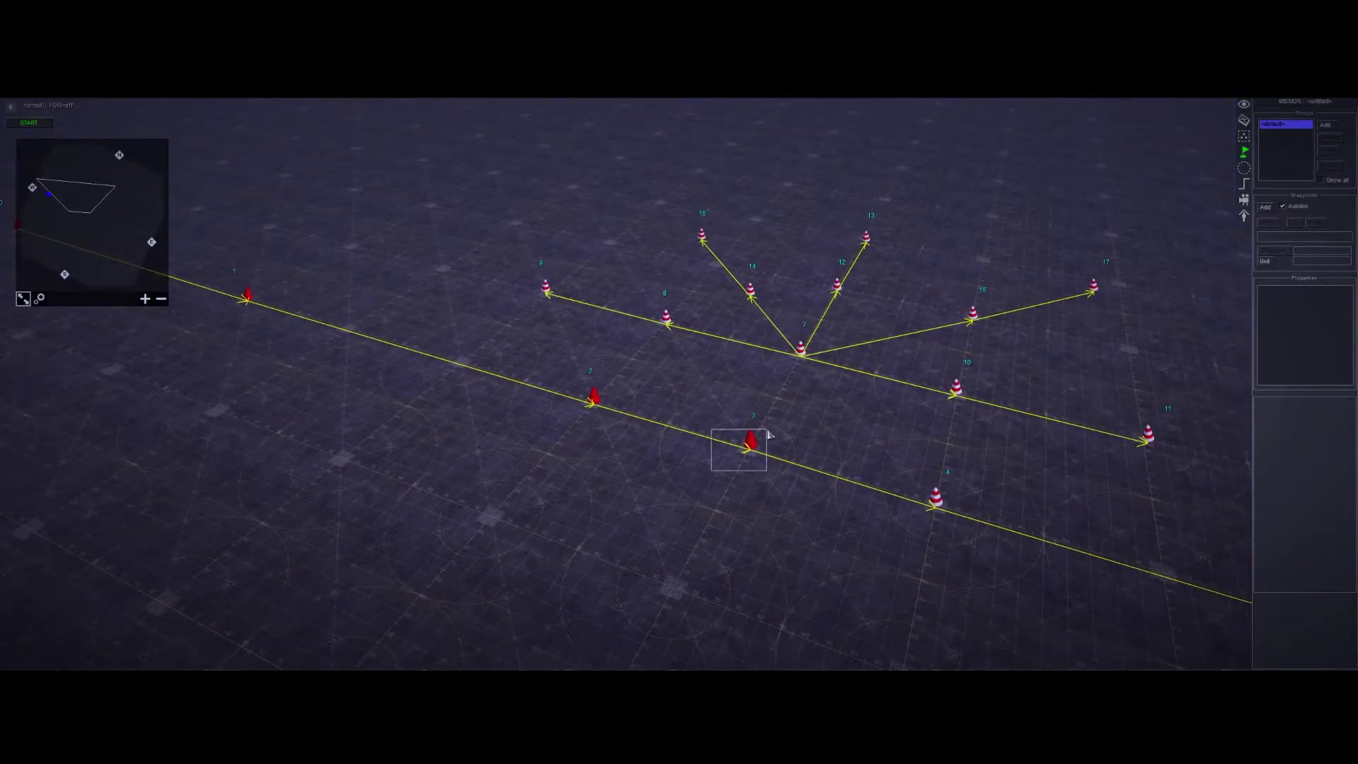
- Add an actor_state command to waypoint 3
{"action": "left_click_drag", "start_coordinate": [770, 435], "coordinate": [771, 433]}
{"action": "left_click", "coordinate": [1288, 450]}
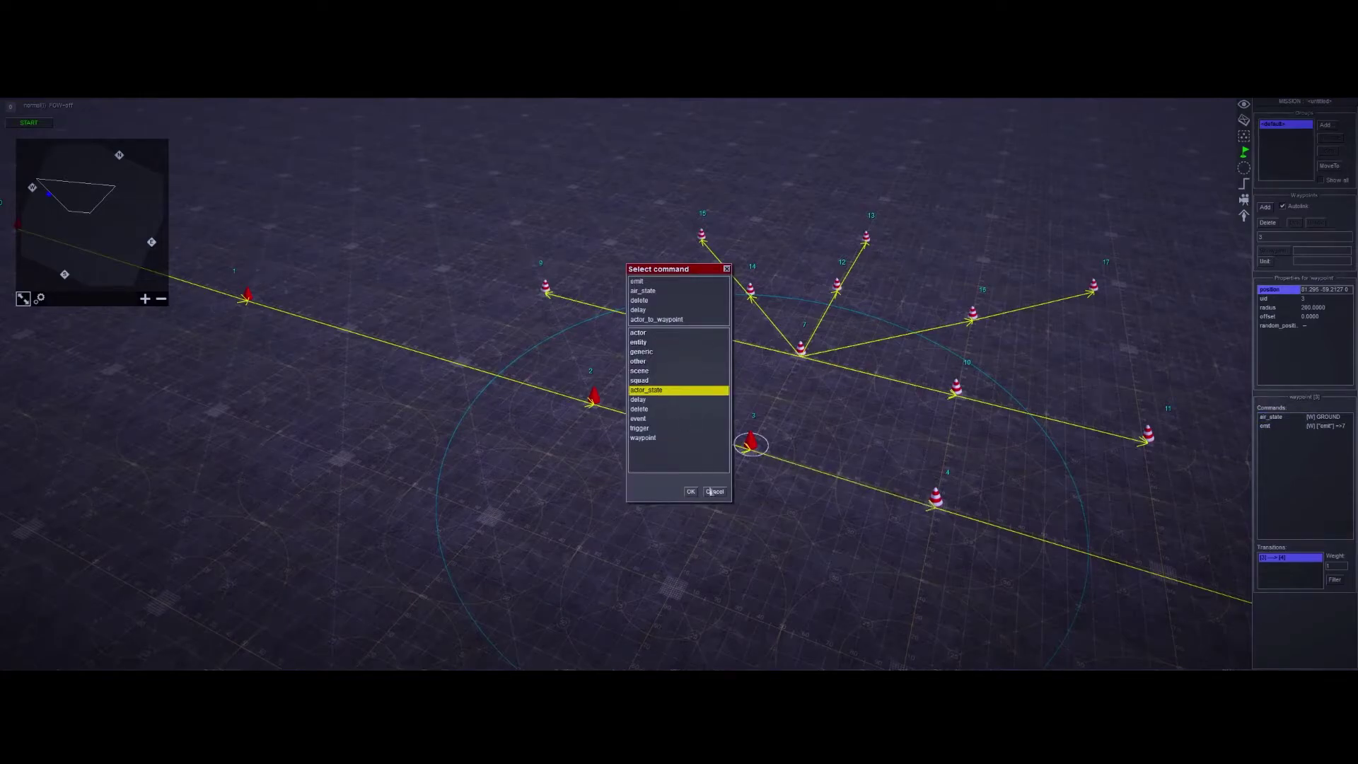
{"action": "left_click", "coordinate": [692, 493]}
- Set the actor_state command's selector to the tag emit
{"action": "left_click_drag", "start_coordinate": [473, 264], "coordinate": [553, 328]}
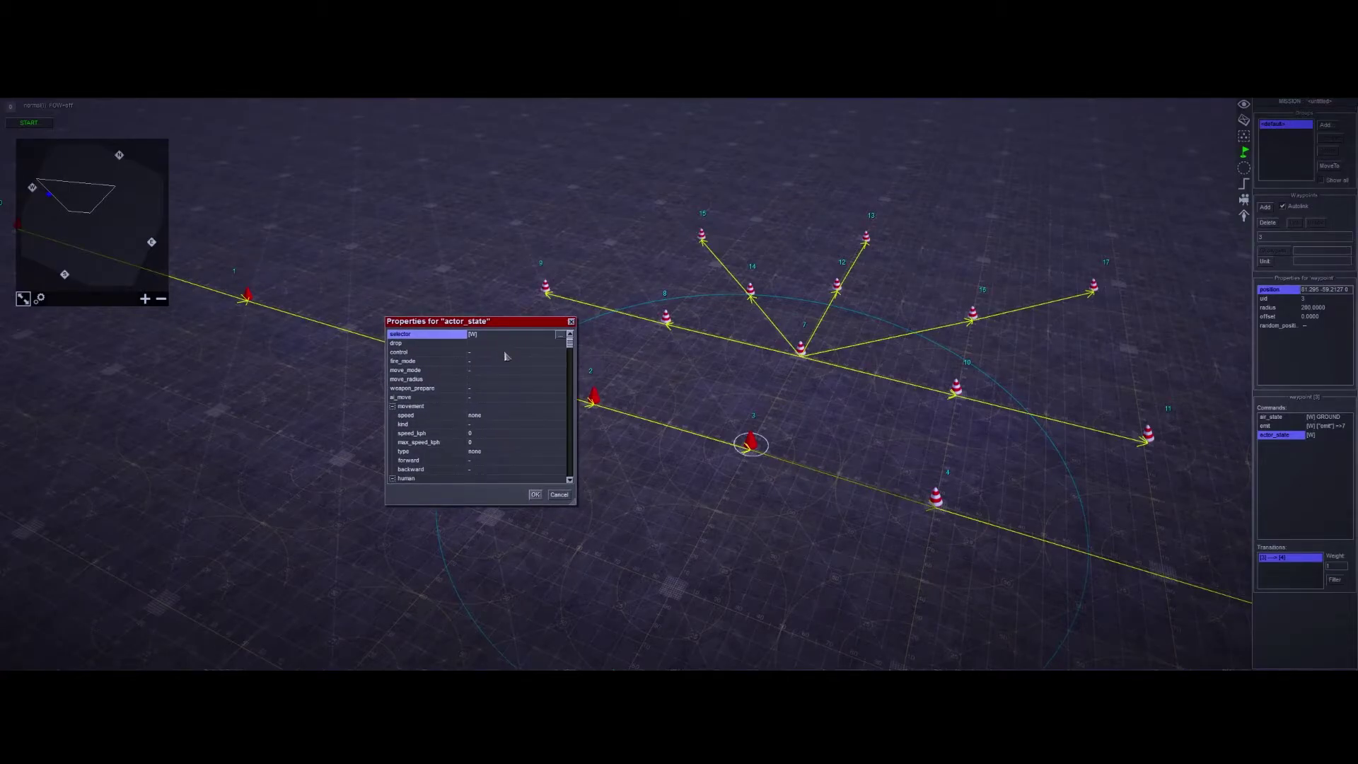
{"action": "left_click", "coordinate": [559, 335]}
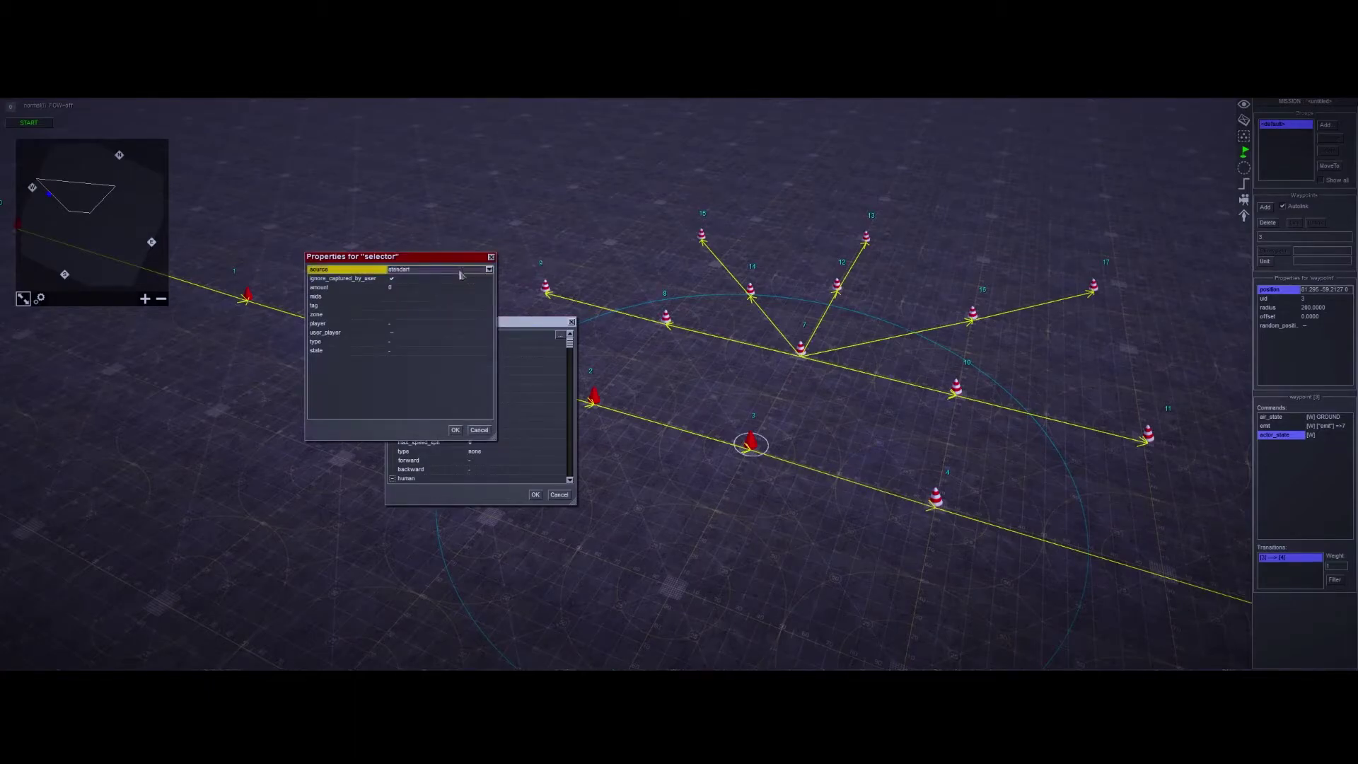
{"action": "left_click", "coordinate": [422, 306]}
{"action": "left_click", "coordinate": [460, 305]}
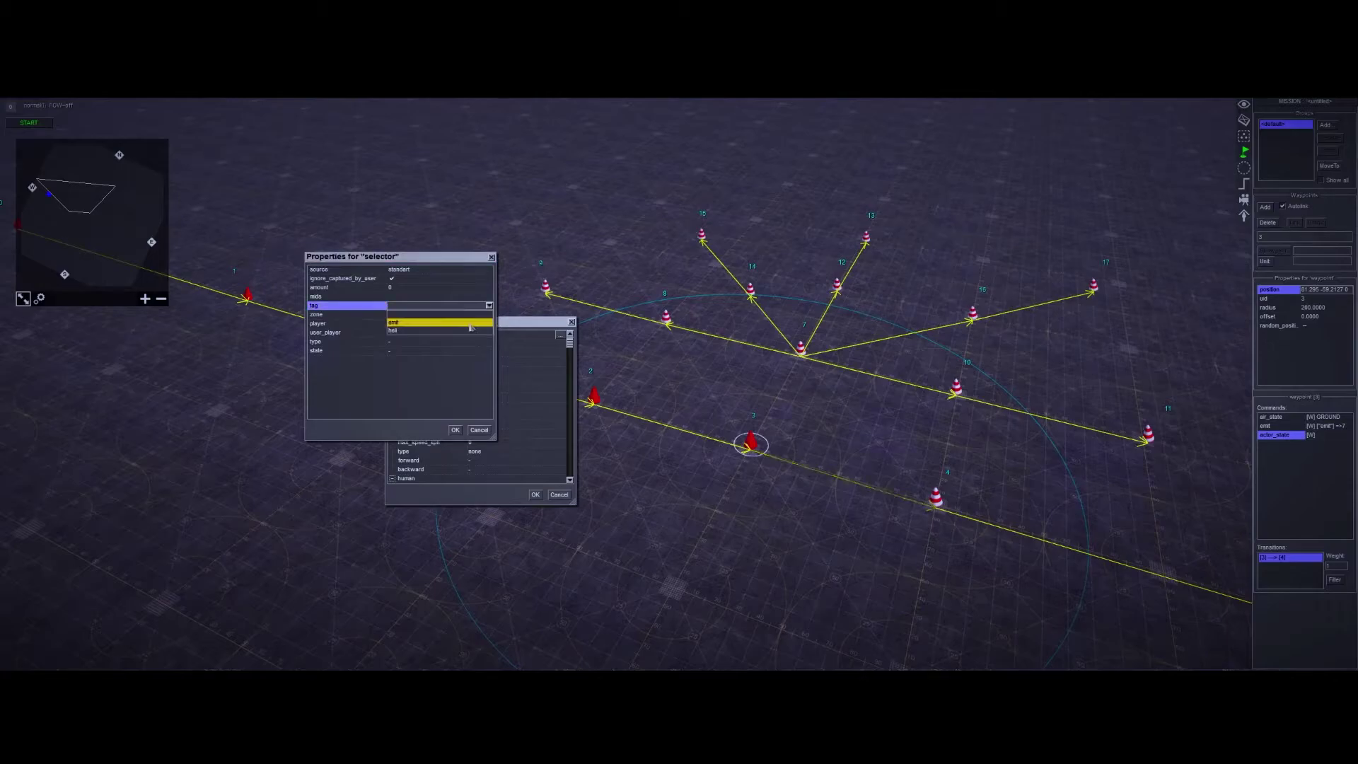
{"action": "left_click", "coordinate": [457, 323]}
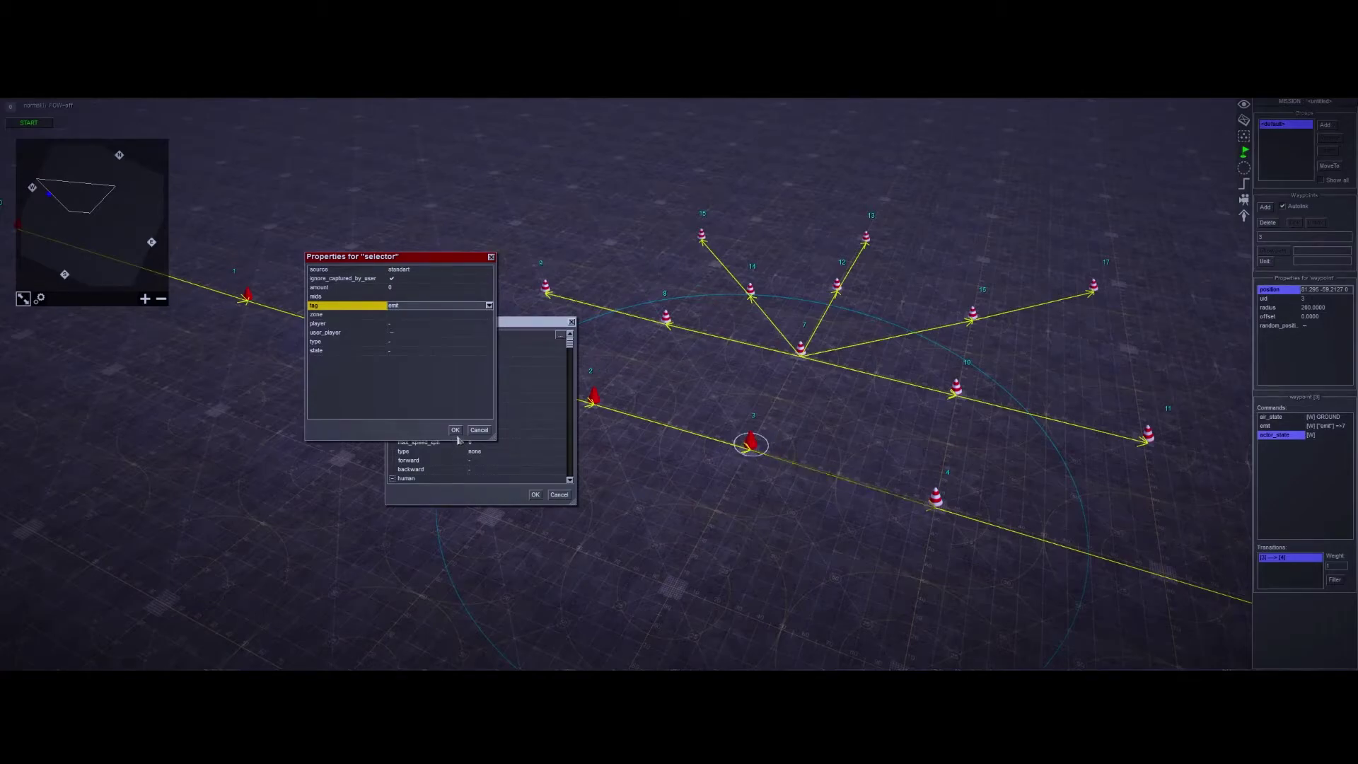
{"action": "left_click", "coordinate": [407, 279]}
{"action": "left_click", "coordinate": [405, 306]}
{"action": "left_click", "coordinate": [413, 272]}
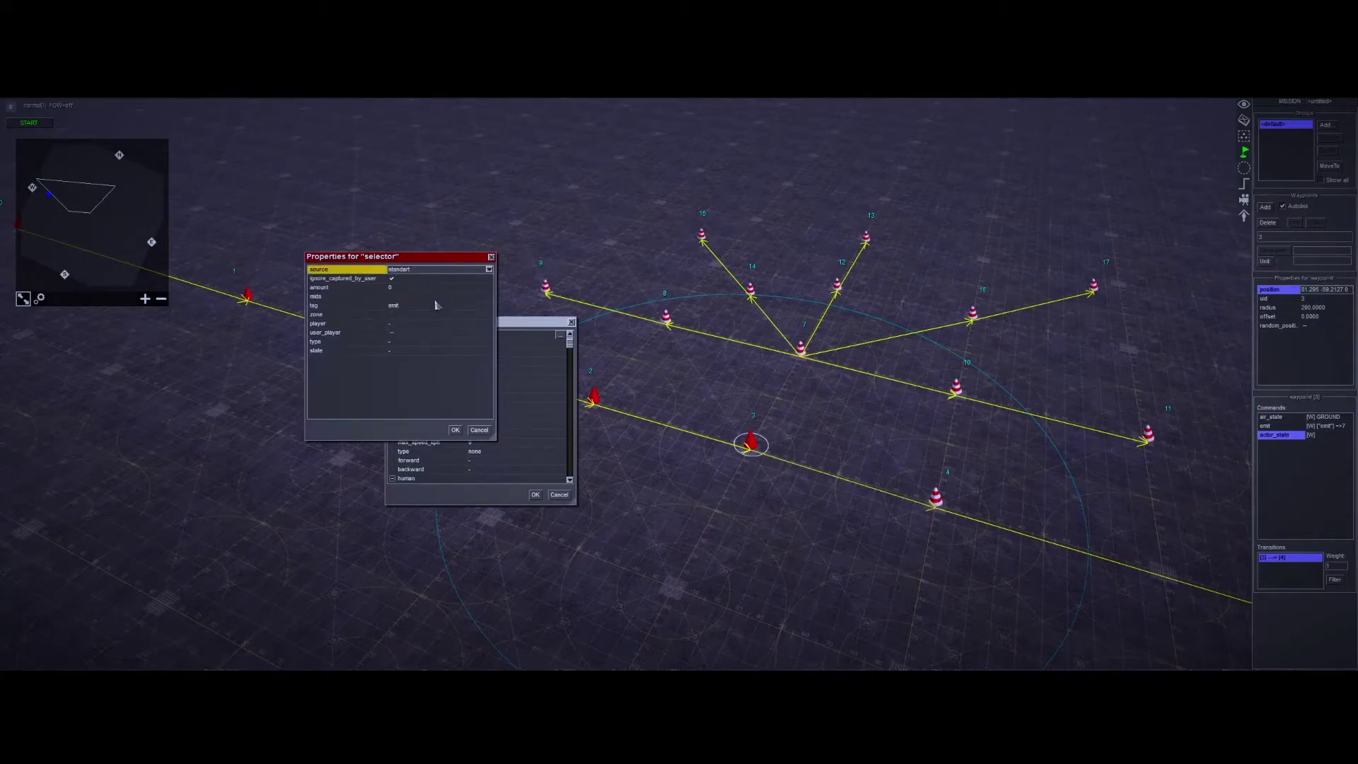
{"action": "left_click", "coordinate": [434, 306]}
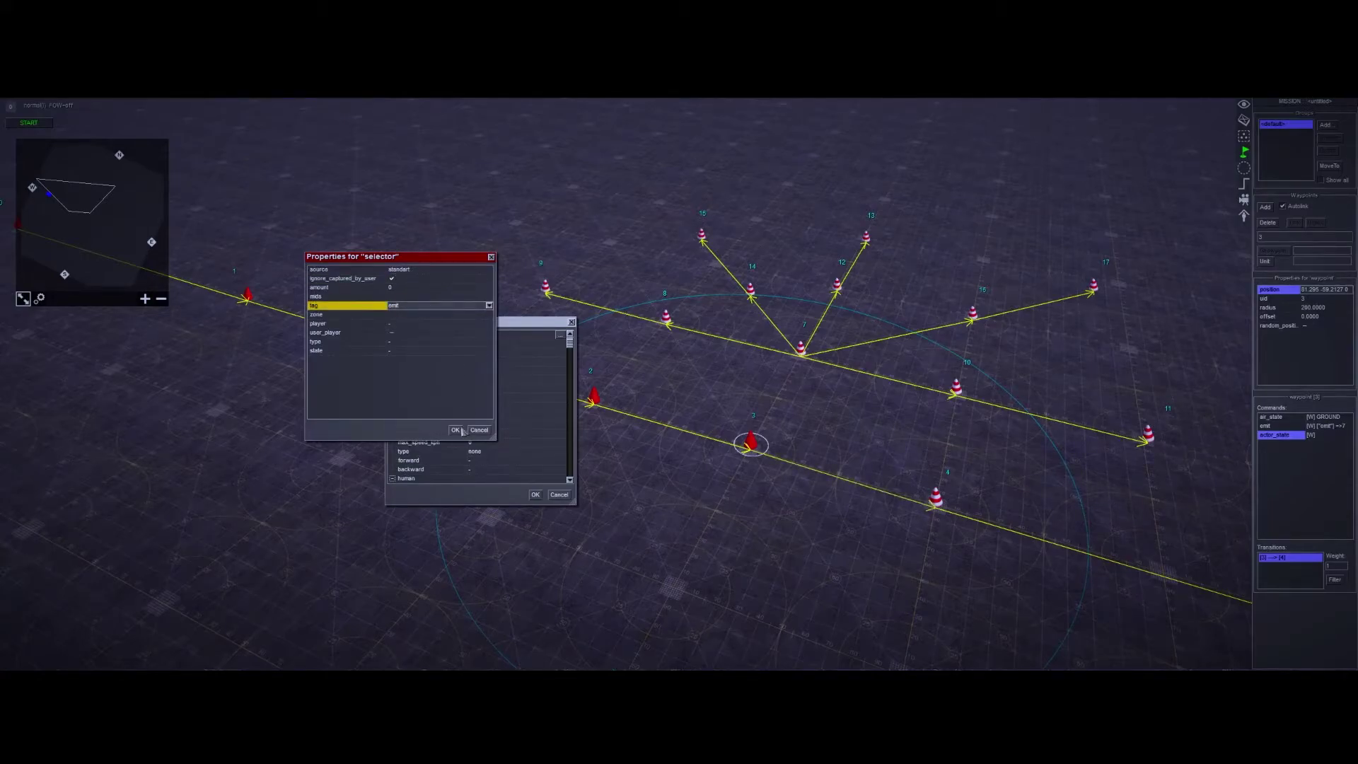
{"action": "left_click", "coordinate": [455, 430]}
- Set the actor_state command's movement speed to assault and accept the command properties
{"action": "left_click", "coordinate": [475, 421]}
{"action": "left_click", "coordinate": [487, 420]}
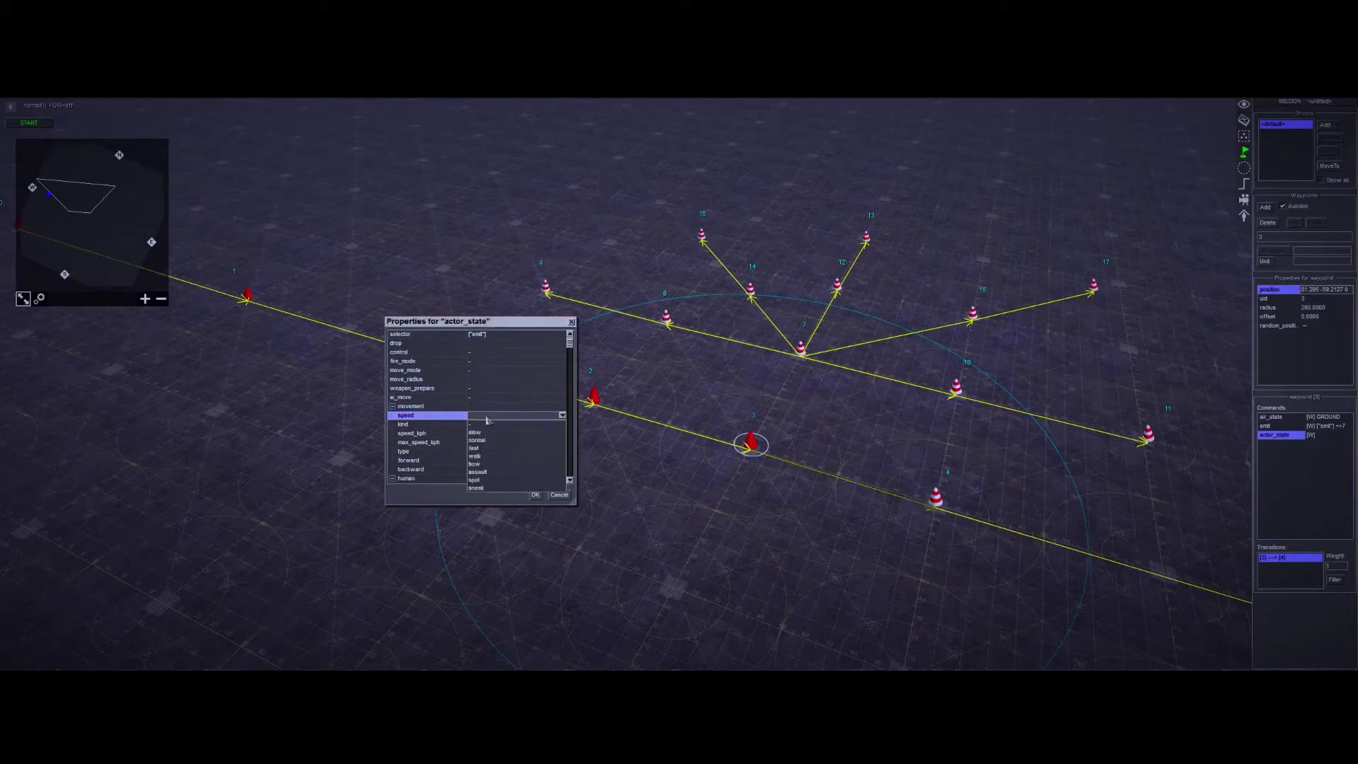
{"action": "left_click", "coordinate": [499, 473]}
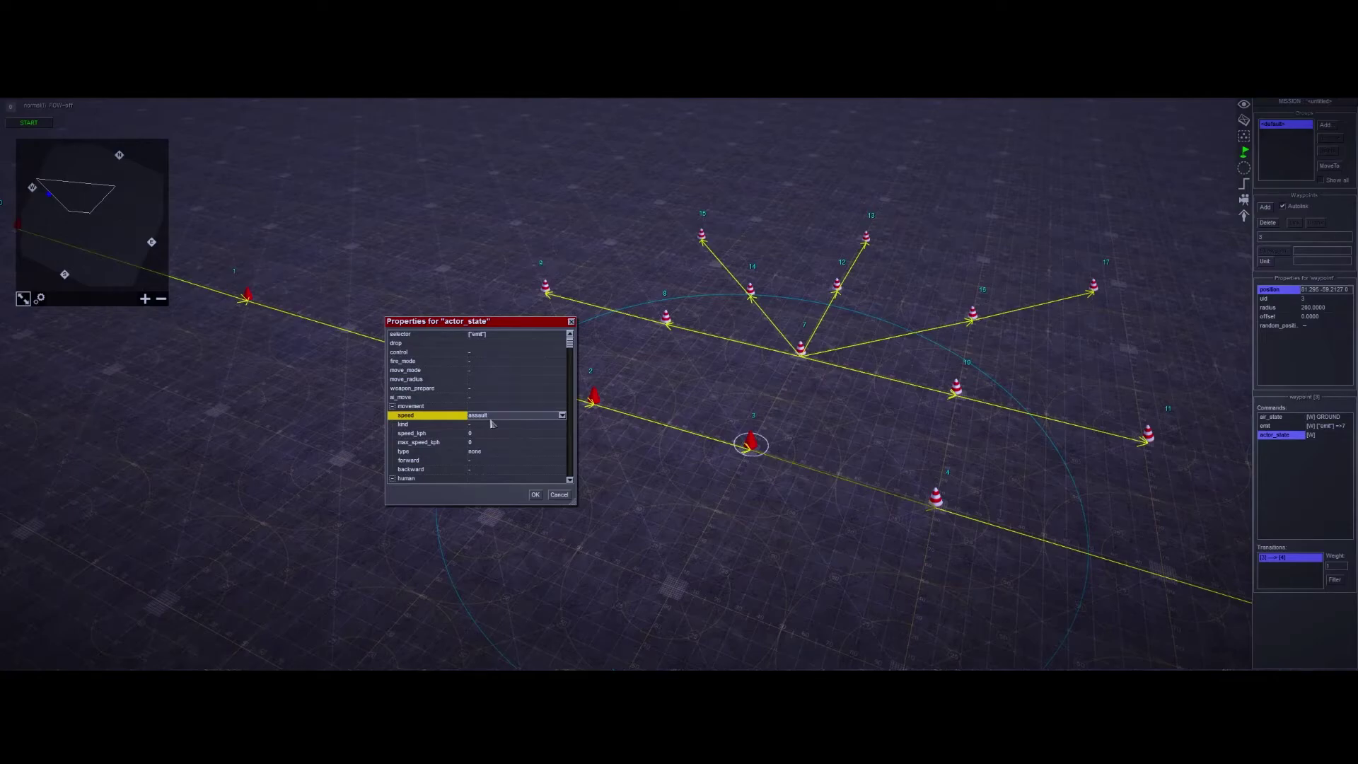
{"action": "left_click", "coordinate": [491, 418]}
{"action": "left_click", "coordinate": [497, 418]}
{"action": "scroll", "coordinate": [501, 443], "scroll_direction": "down", "scroll_amount": 3}
{"action": "scroll", "coordinate": [509, 451], "scroll_direction": "down", "scroll_amount": 1}
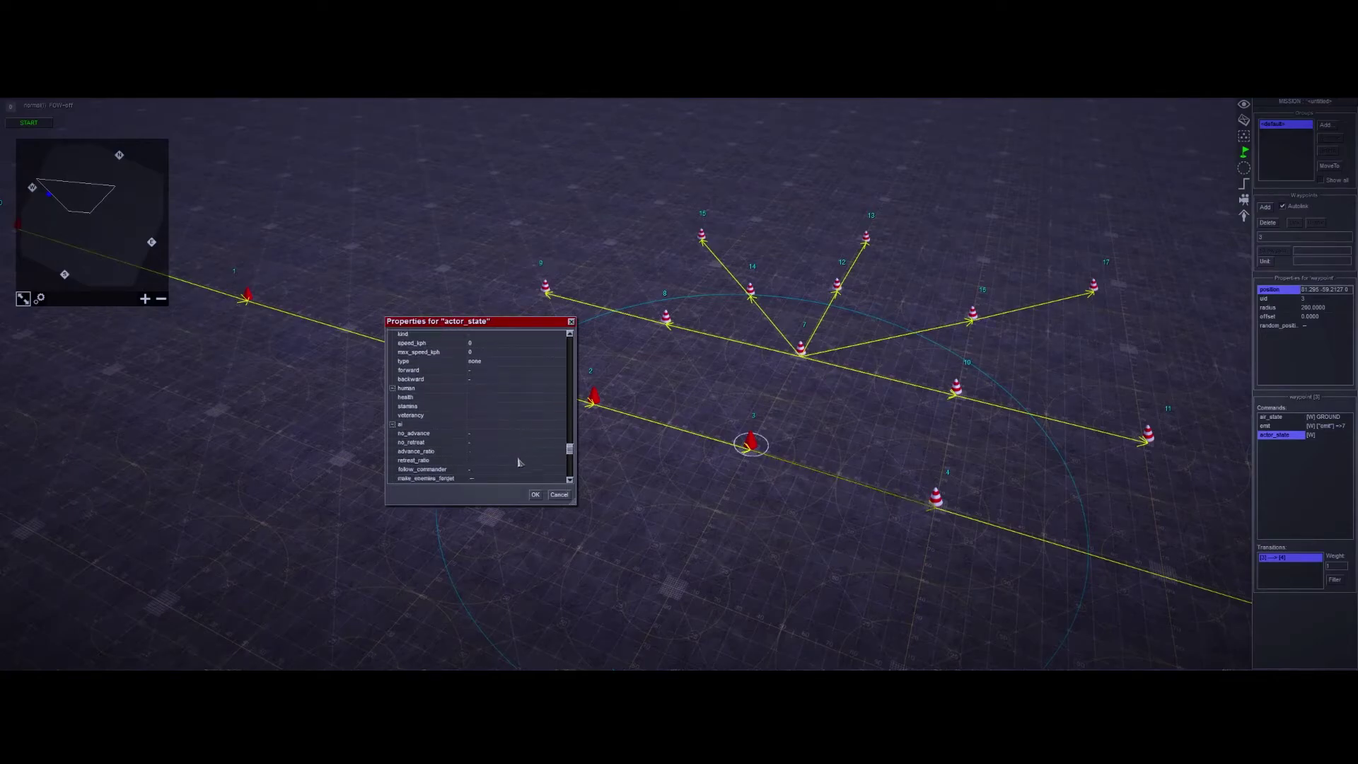
{"action": "left_click", "coordinate": [535, 494]}
- Inspect the flight path around waypoints 3 and 4 from the opposite side
{"action": "scroll", "coordinate": [738, 394], "scroll_direction": "down", "scroll_amount": 3}
{"action": "middle_click_drag", "start_coordinate": [856, 352], "coordinate": [691, 339]}
{"action": "left_click", "coordinate": [753, 404]}
{"action": "left_click", "coordinate": [691, 339]}
{"action": "scroll", "coordinate": [626, 432], "scroll_direction": "up", "scroll_amount": 1}
{"action": "middle_click_drag", "start_coordinate": [596, 428], "coordinate": [786, 448]}
{"action": "left_click", "coordinate": [741, 416]}
{"action": "middle_click_drag", "start_coordinate": [773, 400], "coordinate": [910, 430]}
{"action": "scroll", "coordinate": [849, 425], "scroll_direction": "down", "scroll_amount": 3}
{"action": "middle_click_drag", "start_coordinate": [566, 442], "coordinate": [841, 403]}
{"action": "right_click_drag", "start_coordinate": [842, 403], "coordinate": [858, 434]}
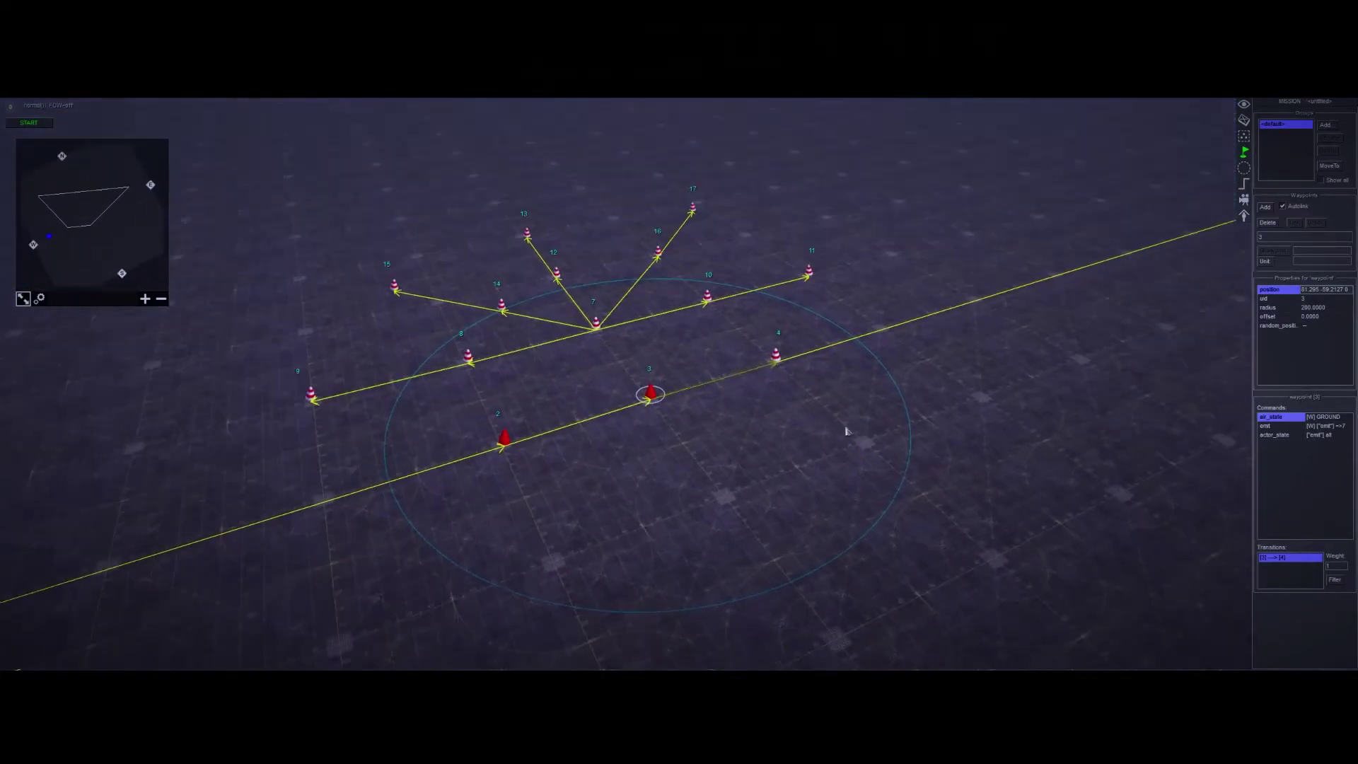
- Add an air_state command with altitude 15 to waypoint 4
{"action": "left_click", "coordinate": [776, 356]}
{"action": "right_click", "coordinate": [1265, 460]}
{"action": "left_click", "coordinate": [1294, 459]}
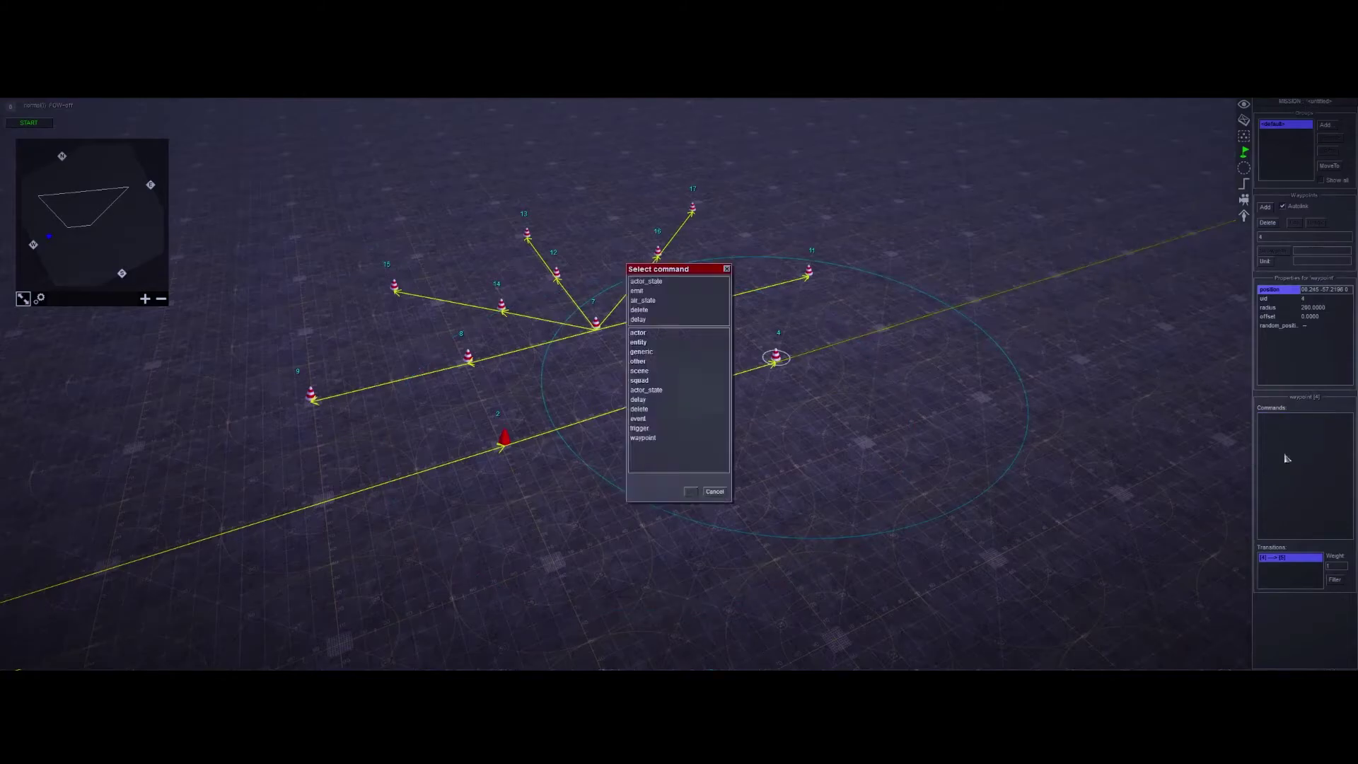
{"action": "double_click", "coordinate": [660, 302]}
{"action": "left_click", "coordinate": [546, 362]}
{"action": "type", "text": "15"}
{"action": "key", "text": "Return"}
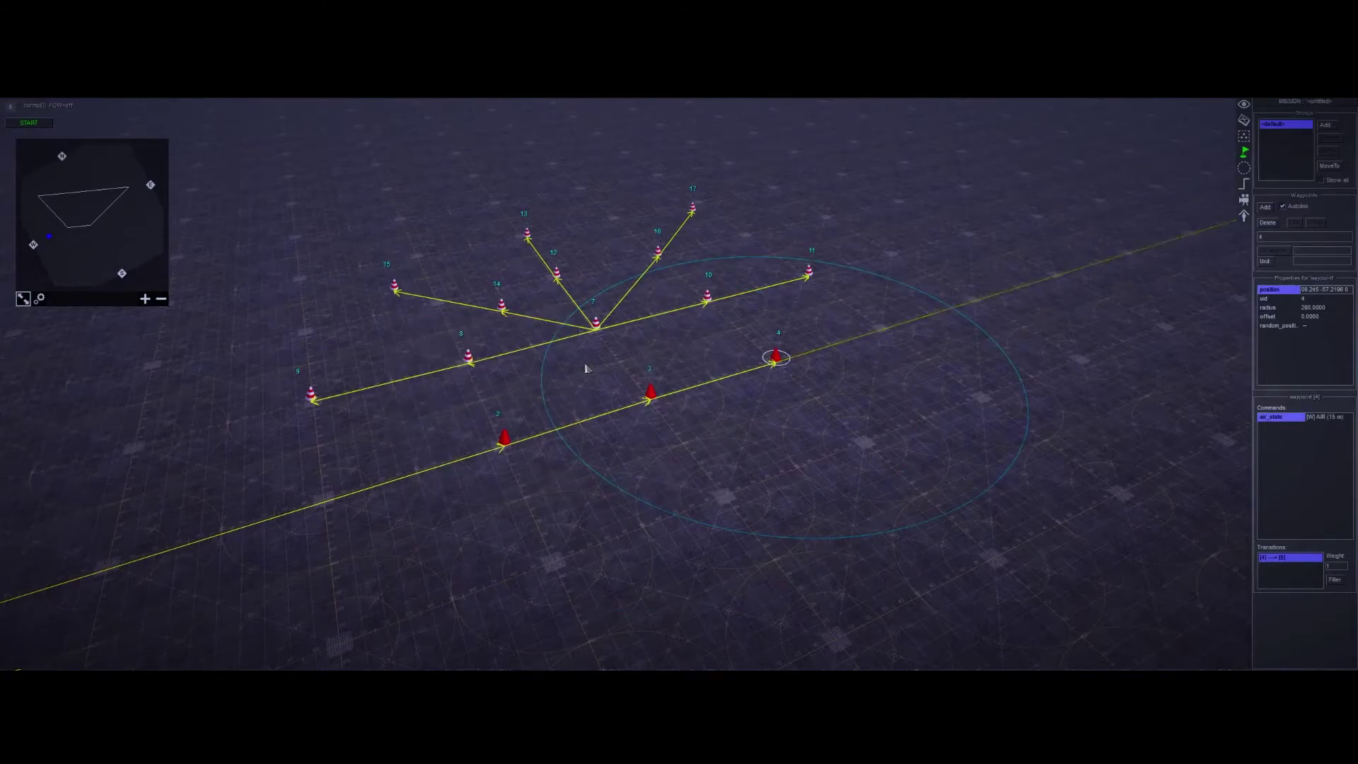
- Add an air_state command with altitude 25 to waypoint 5
{"action": "scroll", "coordinate": [1000, 527], "scroll_direction": "down", "scroll_amount": 2}
{"action": "middle_click_drag", "start_coordinate": [1001, 528], "coordinate": [873, 461]}
{"action": "left_click", "coordinate": [980, 243]}
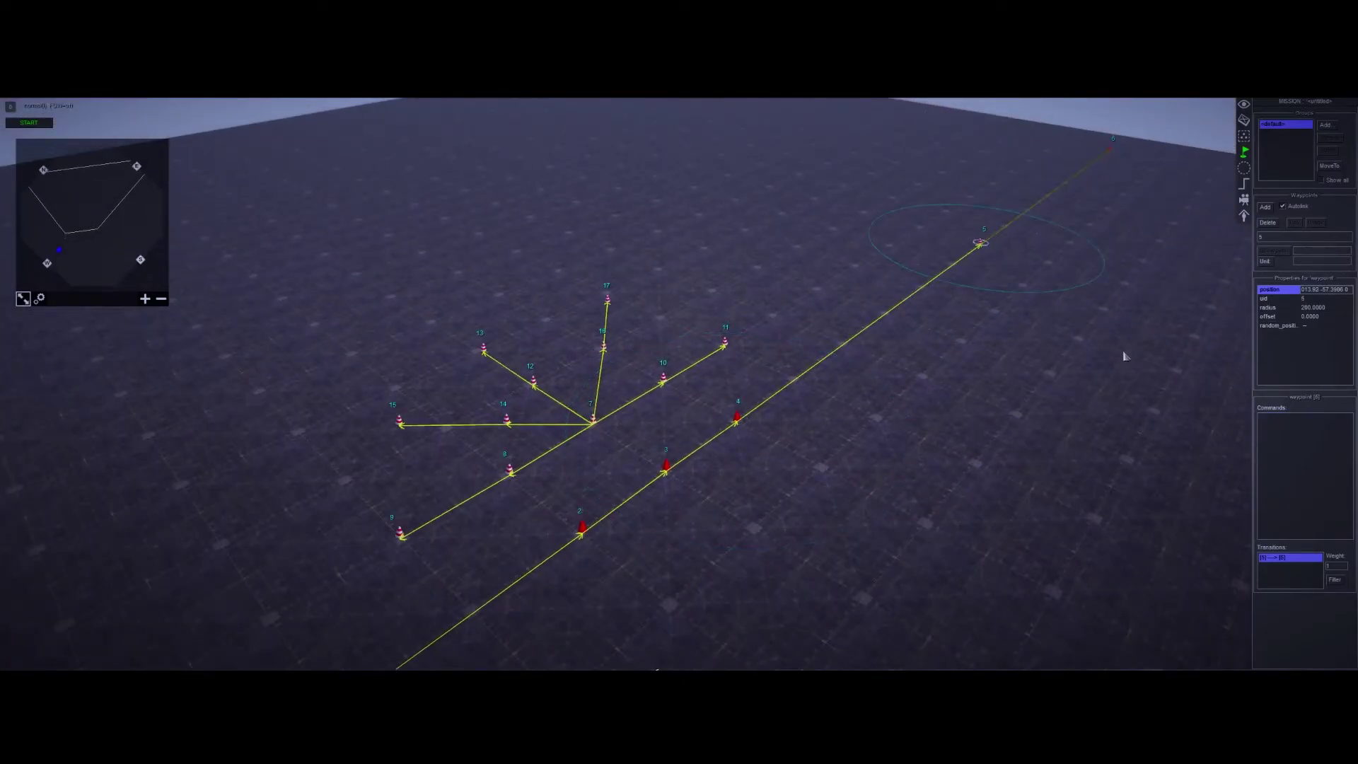
{"action": "right_click", "coordinate": [1273, 441]}
{"action": "left_click", "coordinate": [1285, 445]}
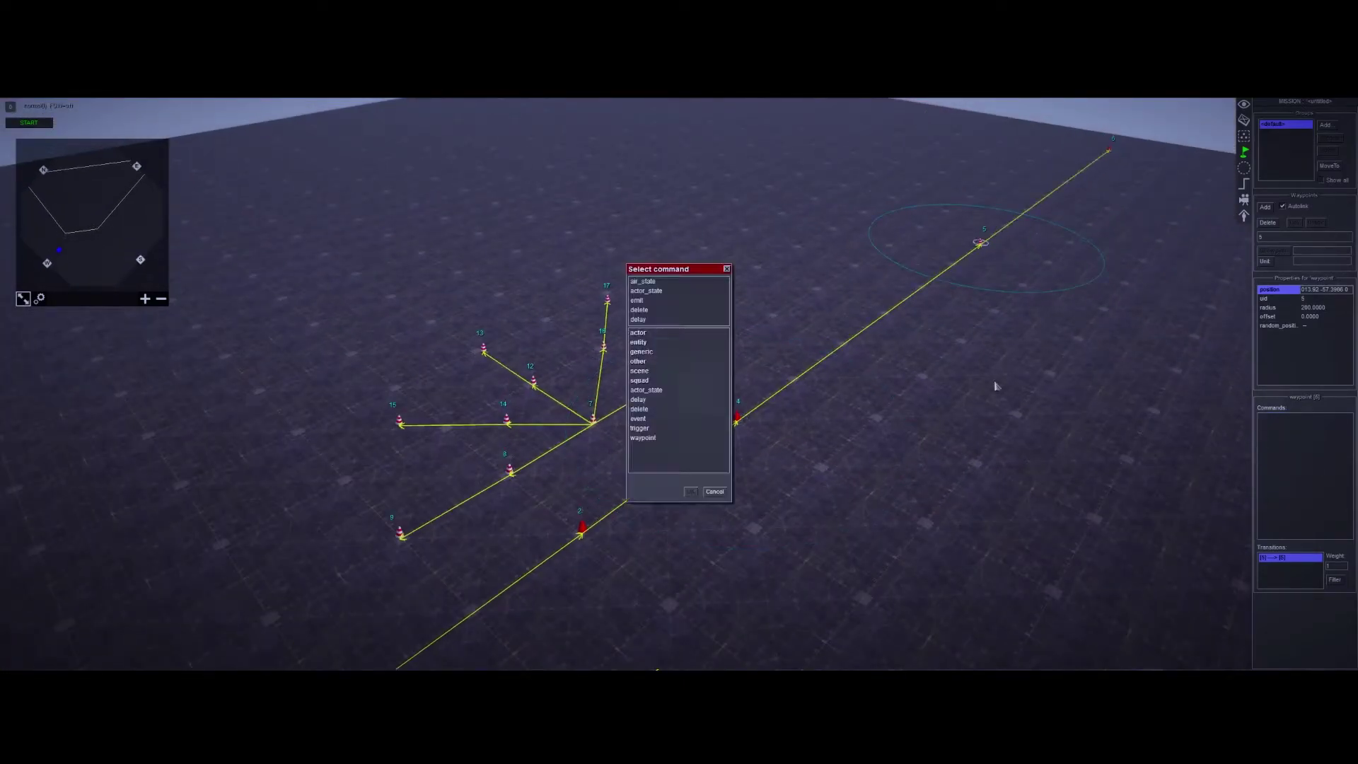
{"action": "double_click", "coordinate": [652, 282]}
{"action": "left_click", "coordinate": [528, 362]}
{"action": "left_click", "coordinate": [536, 494]}
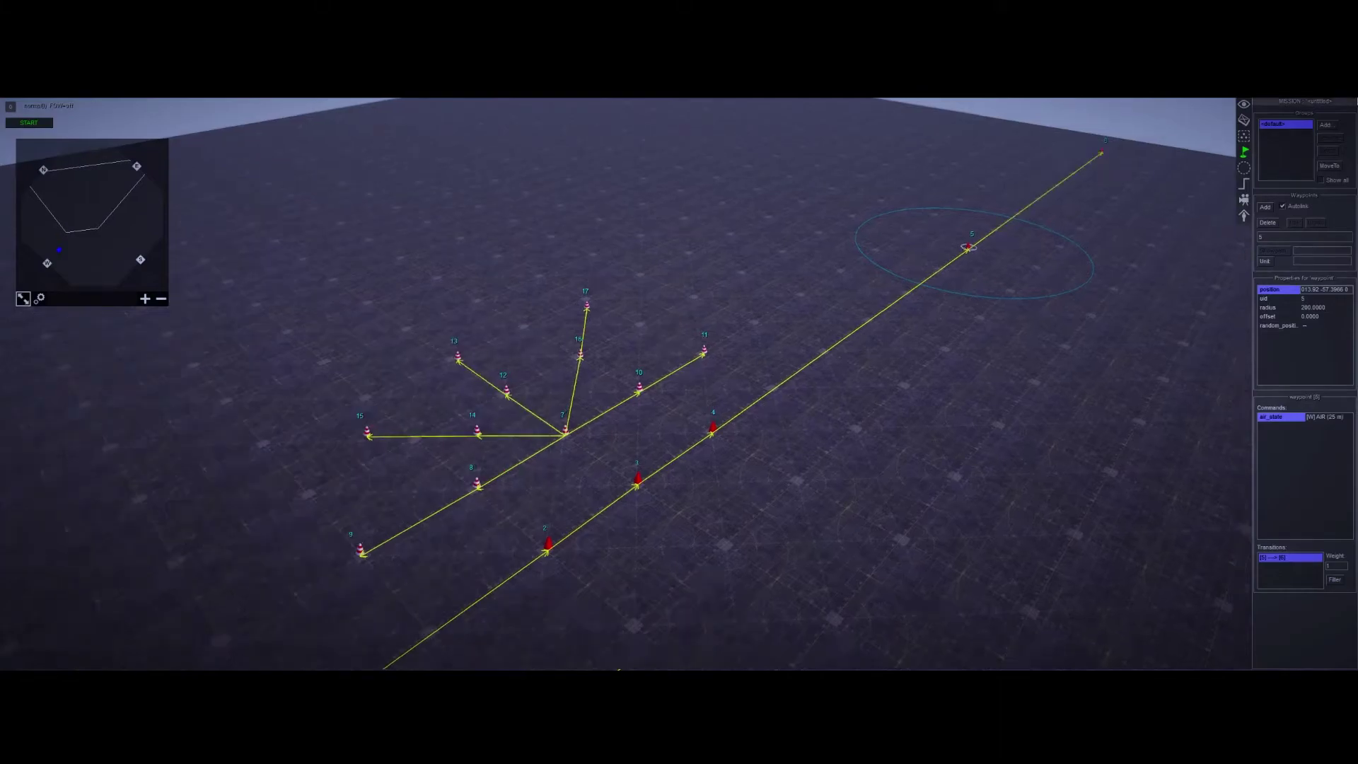
- Inspect the complete flight path from the far waypoints back to the helicopter
{"action": "middle_click_drag", "start_coordinate": [536, 493], "coordinate": [946, 233]}
{"action": "left_click", "coordinate": [946, 207]}
{"action": "left_click", "coordinate": [986, 455]}
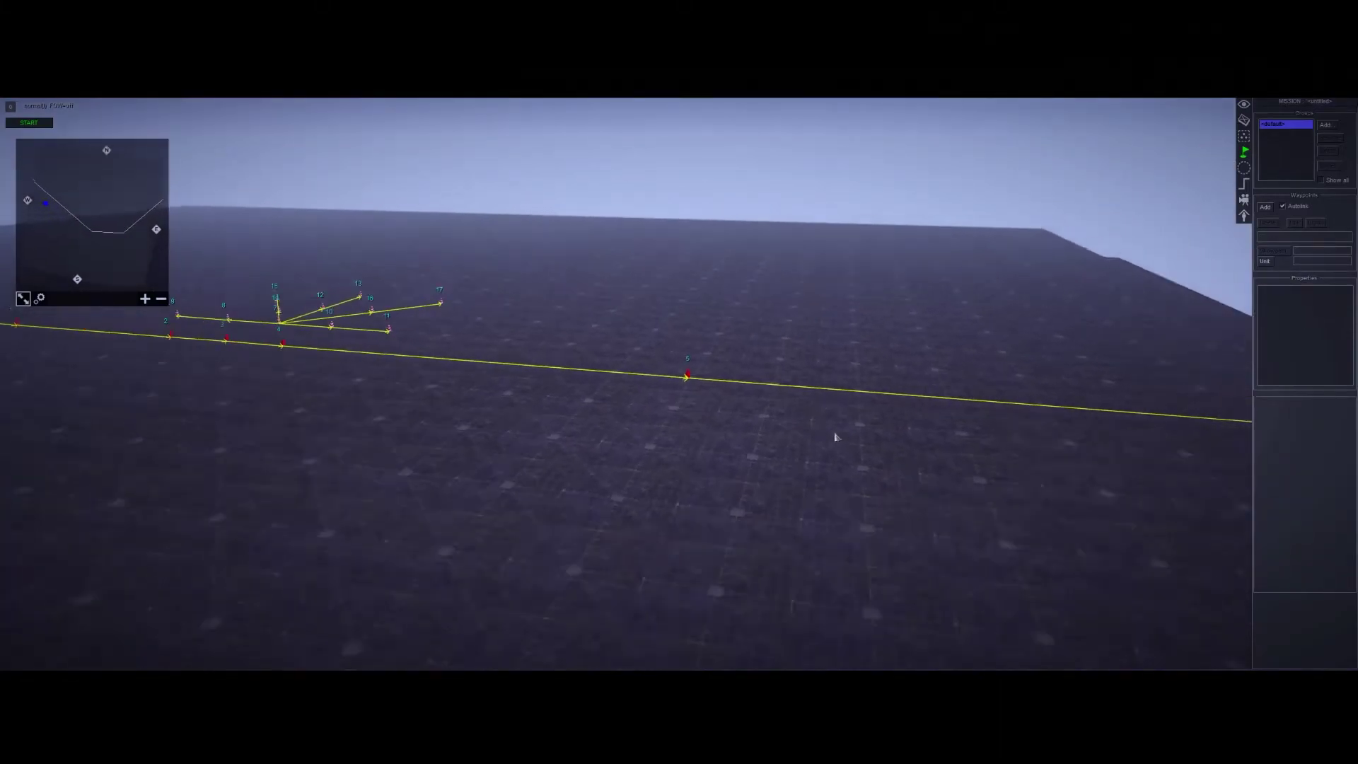
{"action": "middle_click_drag", "start_coordinate": [909, 372], "coordinate": [923, 375]}
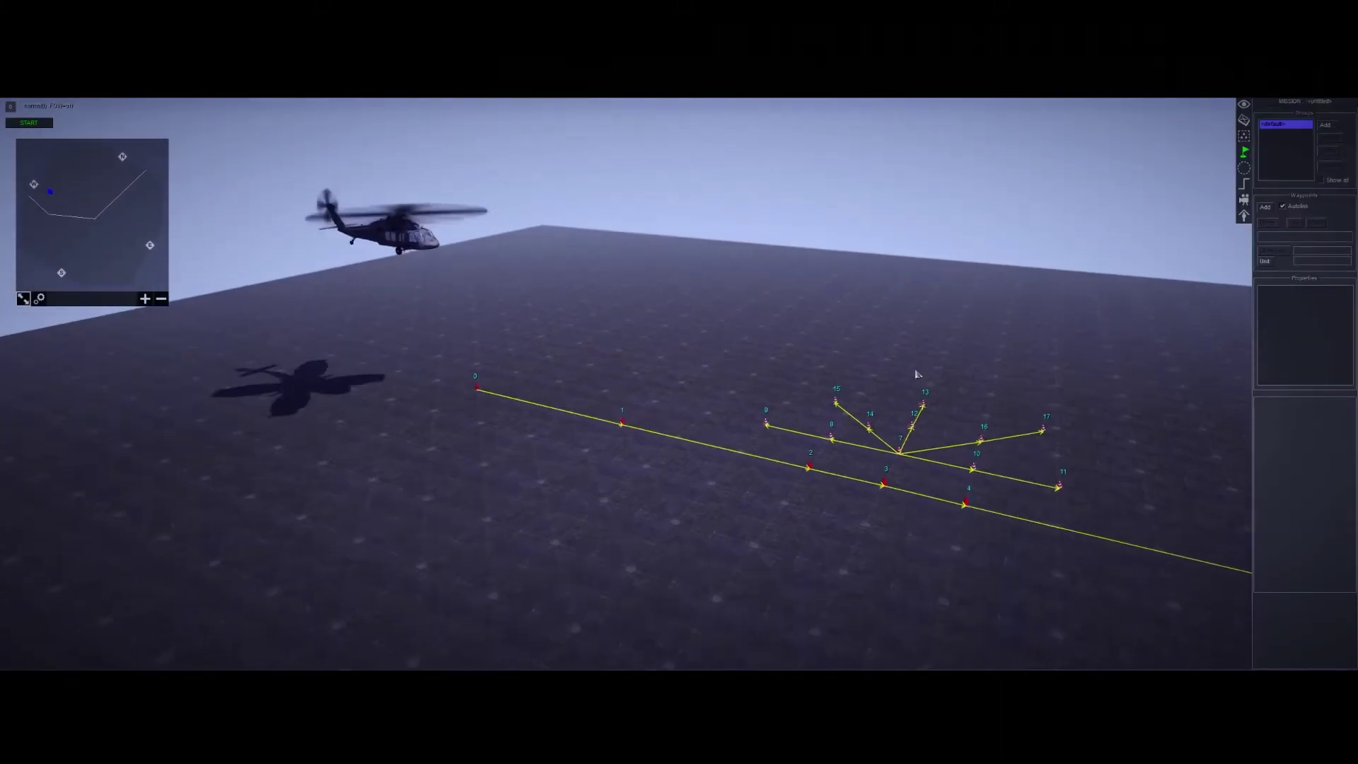
{"action": "scroll", "coordinate": [922, 374], "scroll_direction": "up", "scroll_amount": 2}
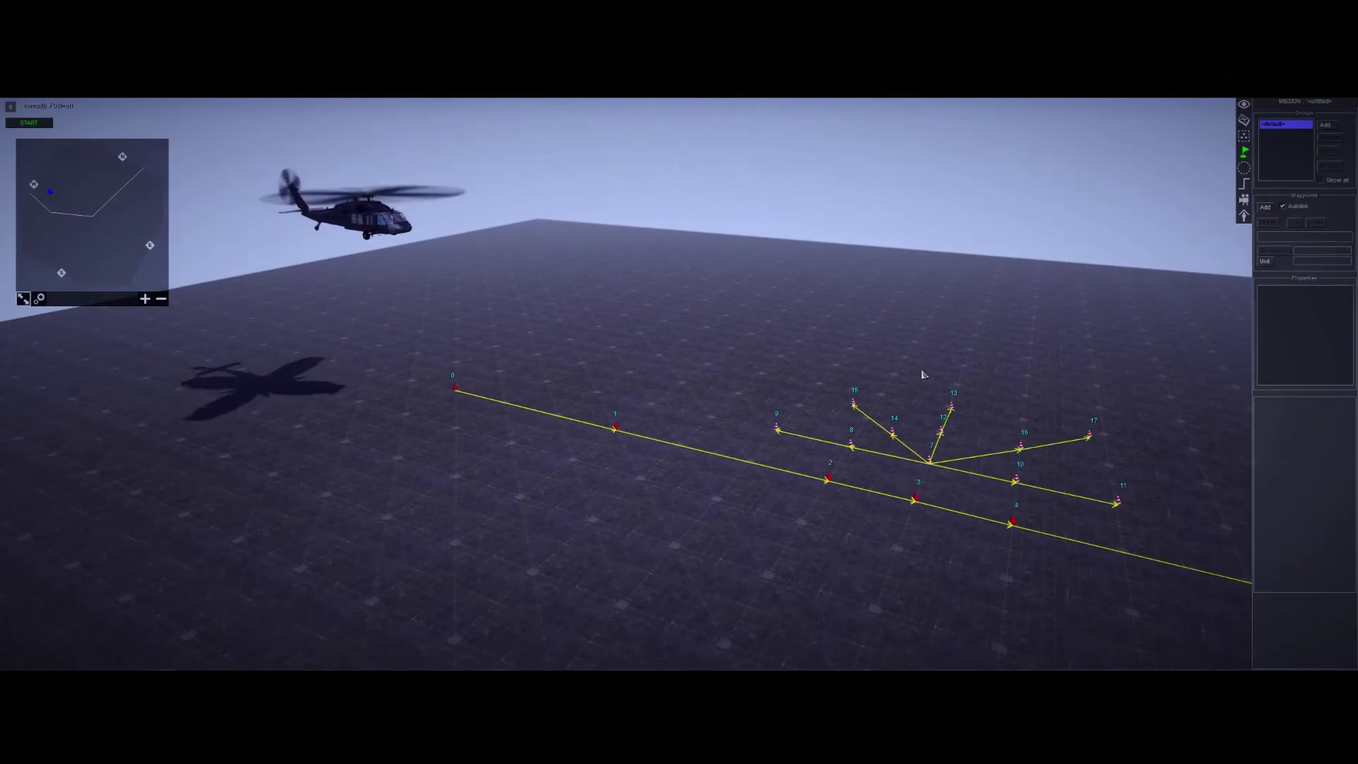
{"action": "scroll", "coordinate": [922, 374], "scroll_direction": "up", "scroll_amount": 1}
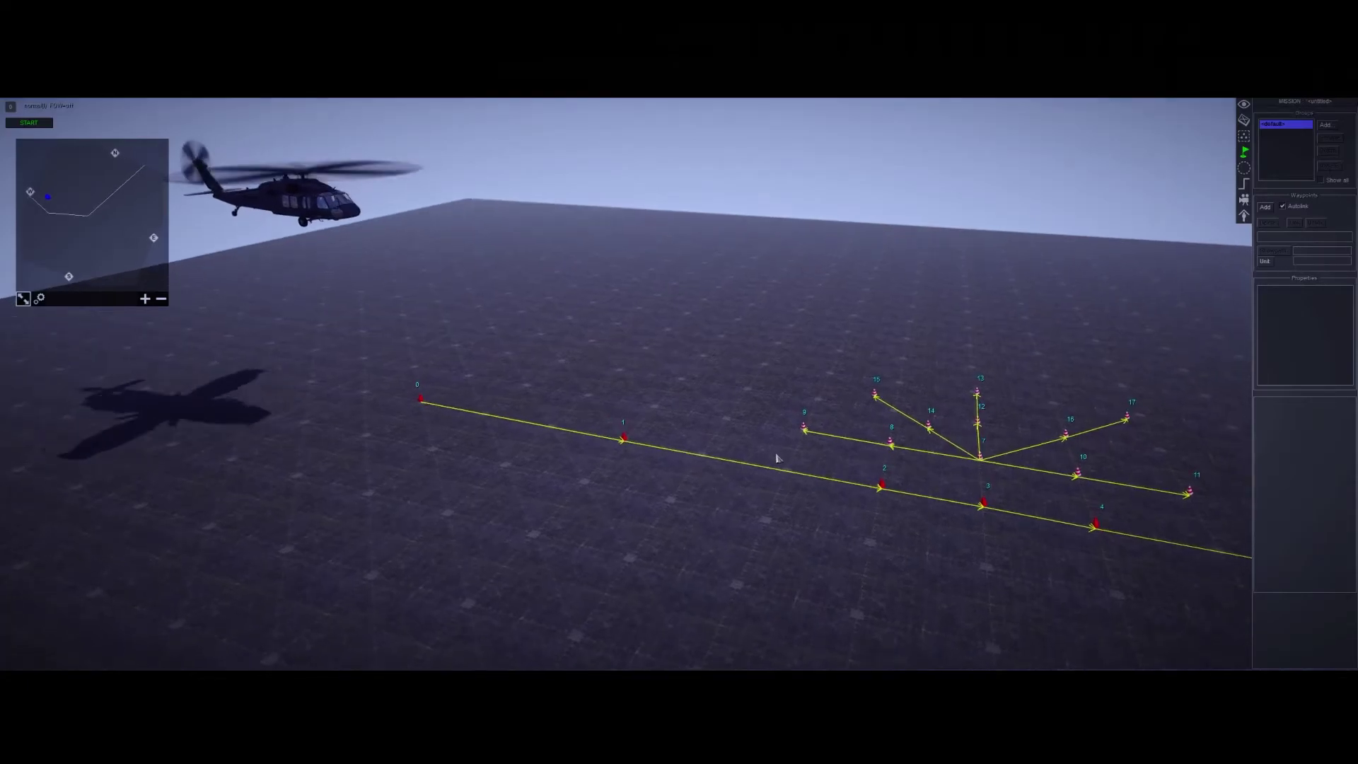
{"action": "scroll", "coordinate": [771, 312], "scroll_direction": "up", "scroll_amount": 2}
- Check the number of the flight path's first waypoint and create a trigger named start
{"action": "left_click", "coordinate": [1243, 185]}
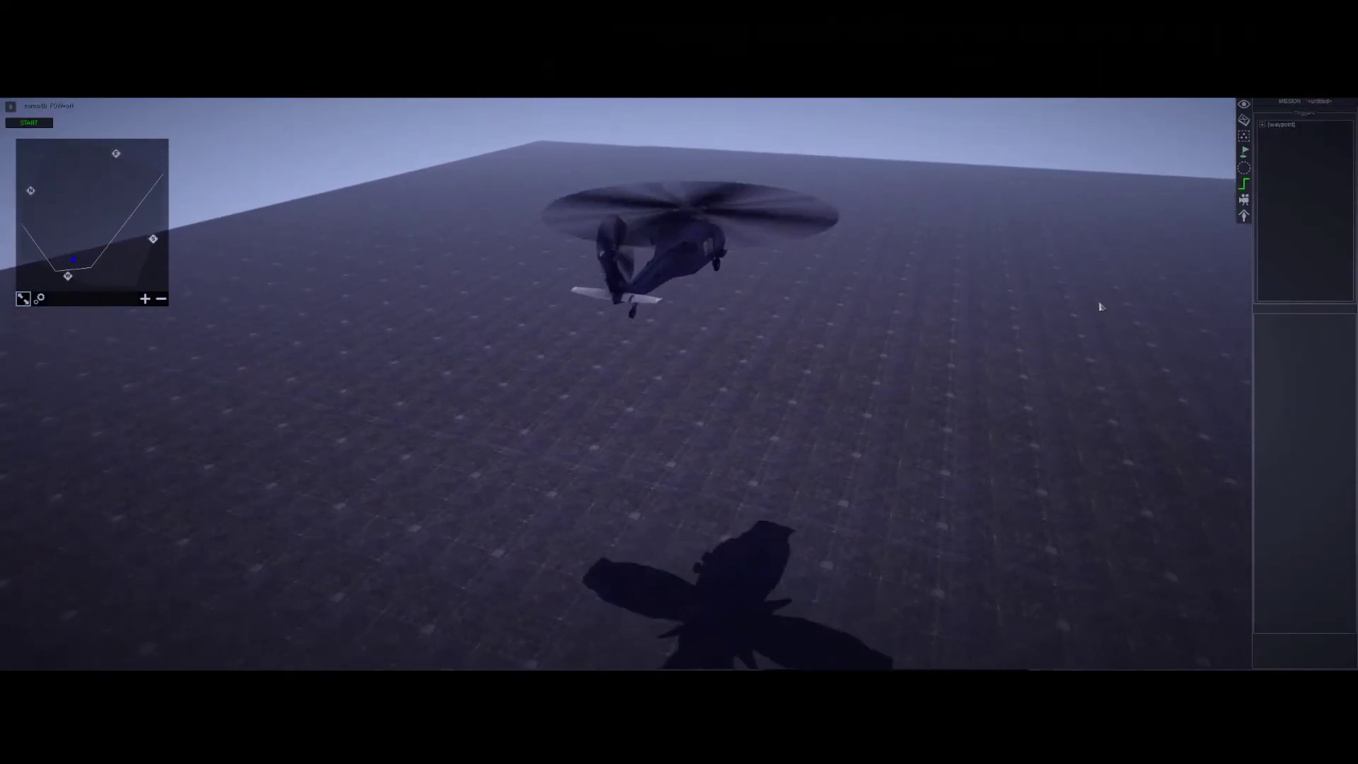
{"action": "middle_click_drag", "start_coordinate": [1140, 285], "coordinate": [794, 367]}
{"action": "left_click", "coordinate": [1245, 152]}
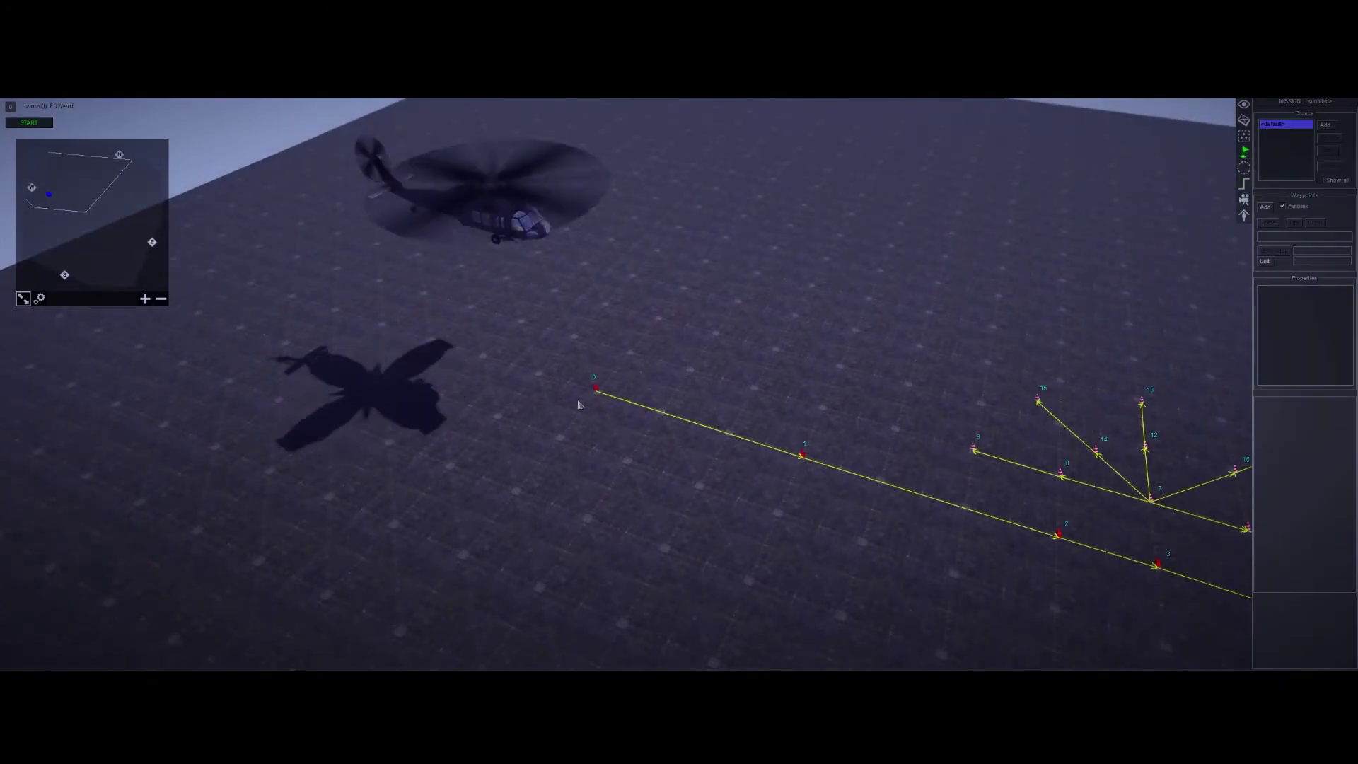
{"action": "left_click", "coordinate": [1244, 184]}
{"action": "left_click", "coordinate": [1305, 178]}
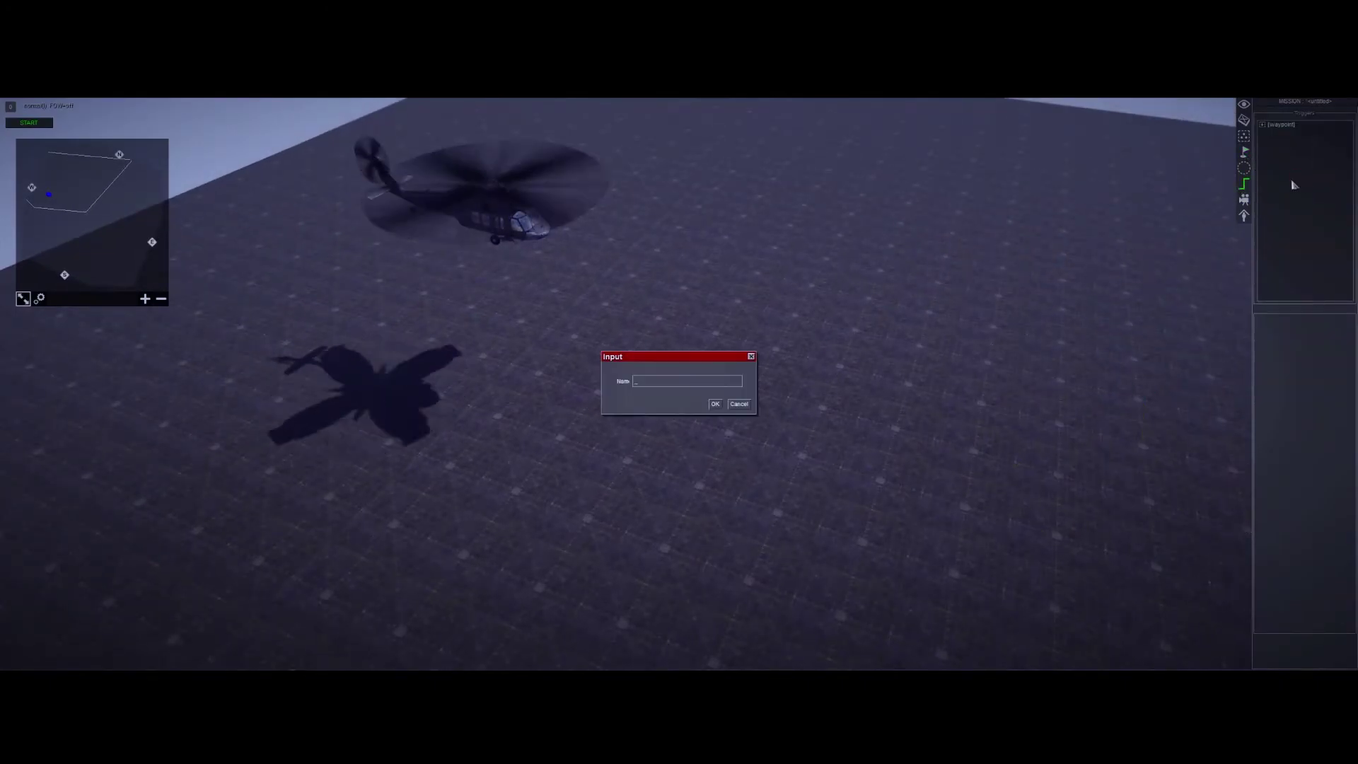
{"action": "type", "text": "start"}
{"action": "key", "text": "Return"}
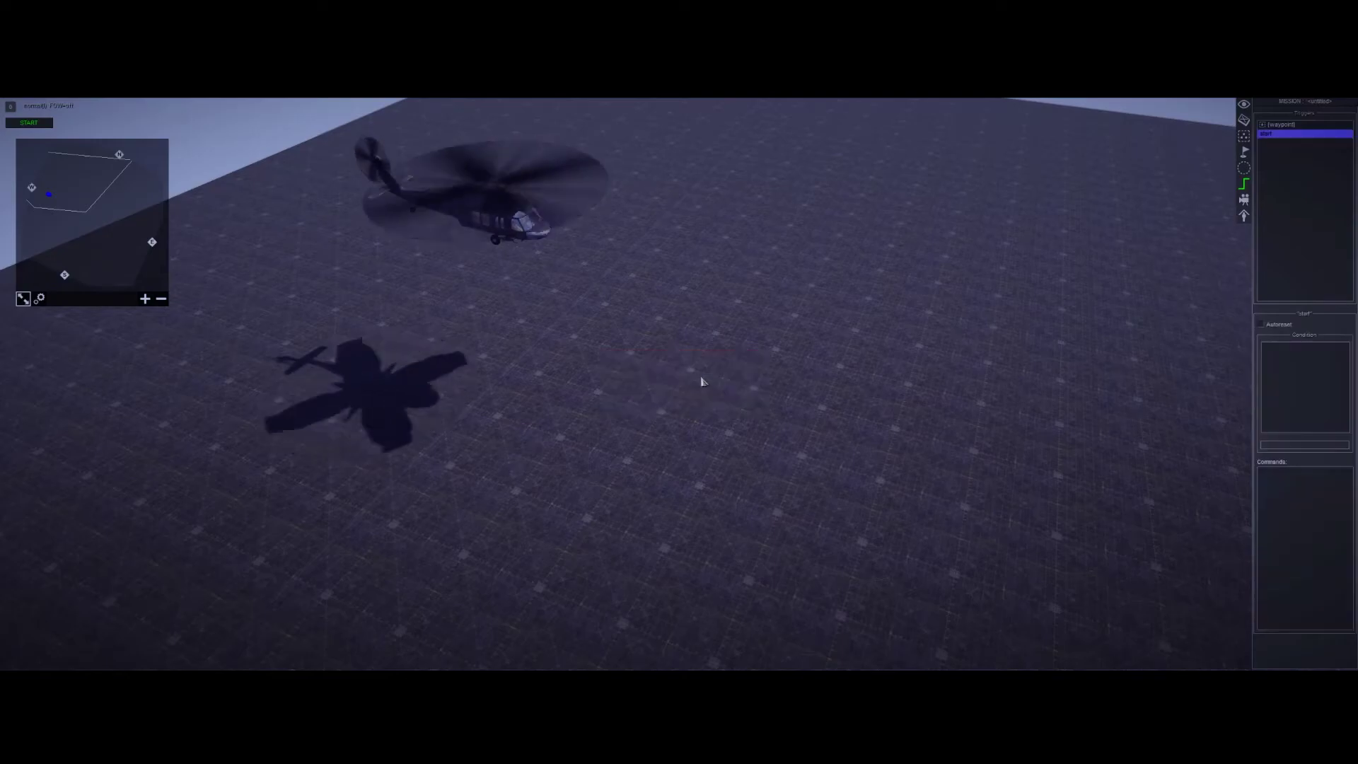
- Add an actor_to_waypoint command to the start trigger, targeting waypoint 0, and choose its approach mode
{"action": "left_click", "coordinate": [1291, 493]}
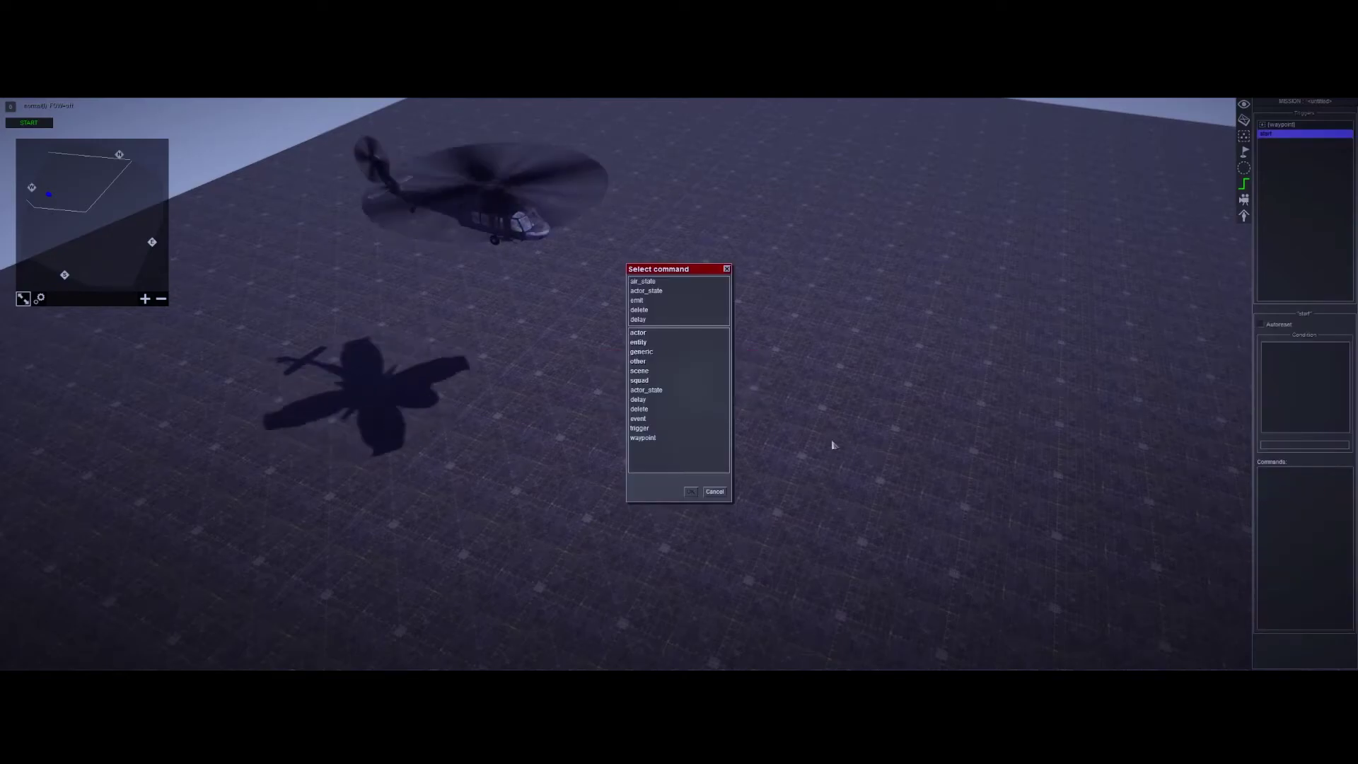
{"action": "double_click", "coordinate": [644, 339]}
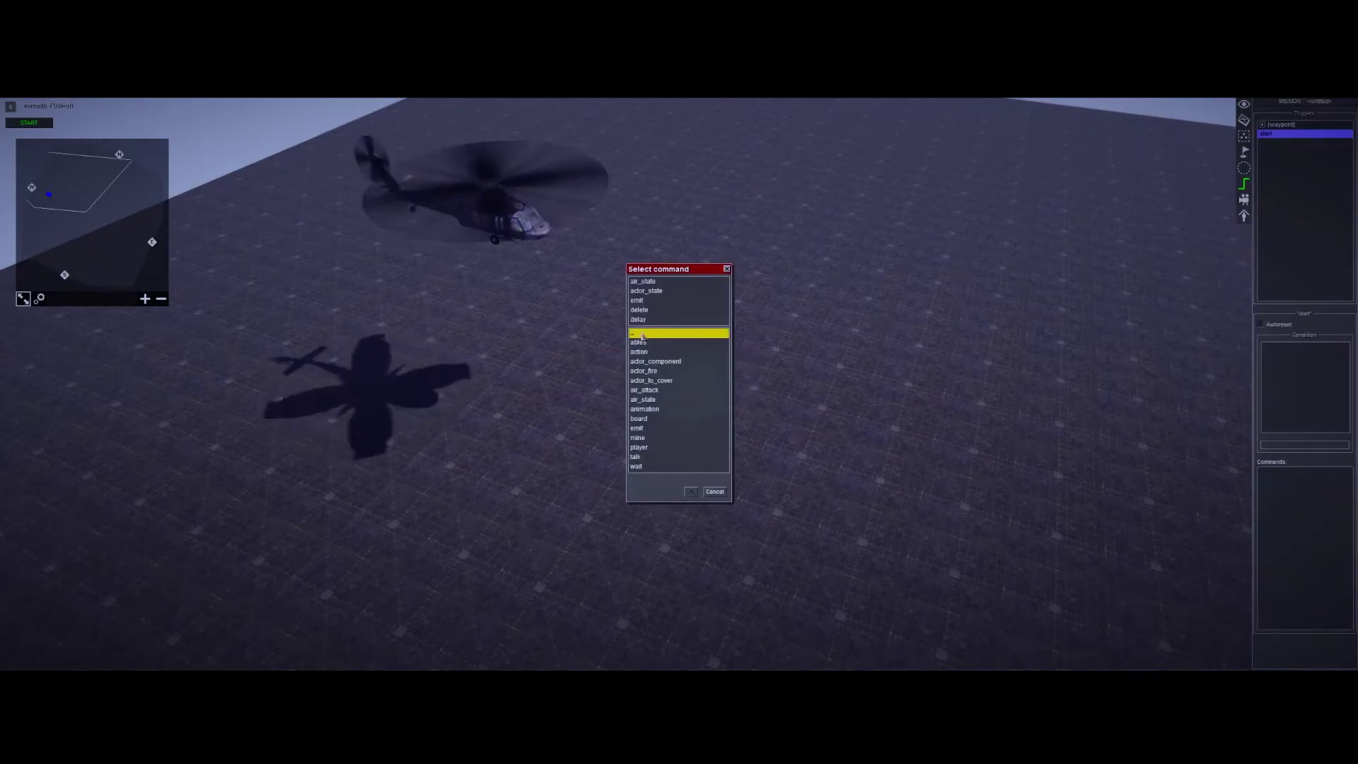
{"action": "double_click", "coordinate": [651, 361]}
{"action": "left_click", "coordinate": [663, 352]}
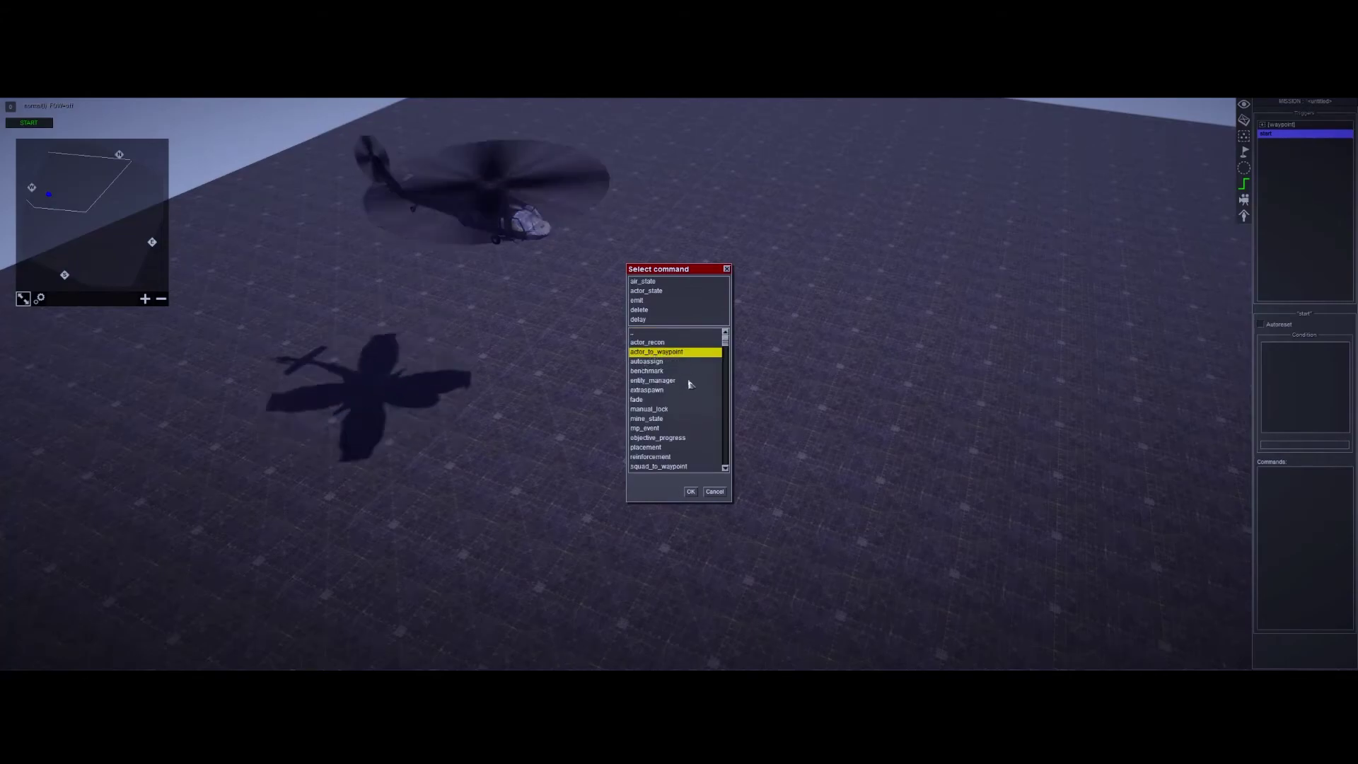
{"action": "left_click", "coordinate": [691, 492]}
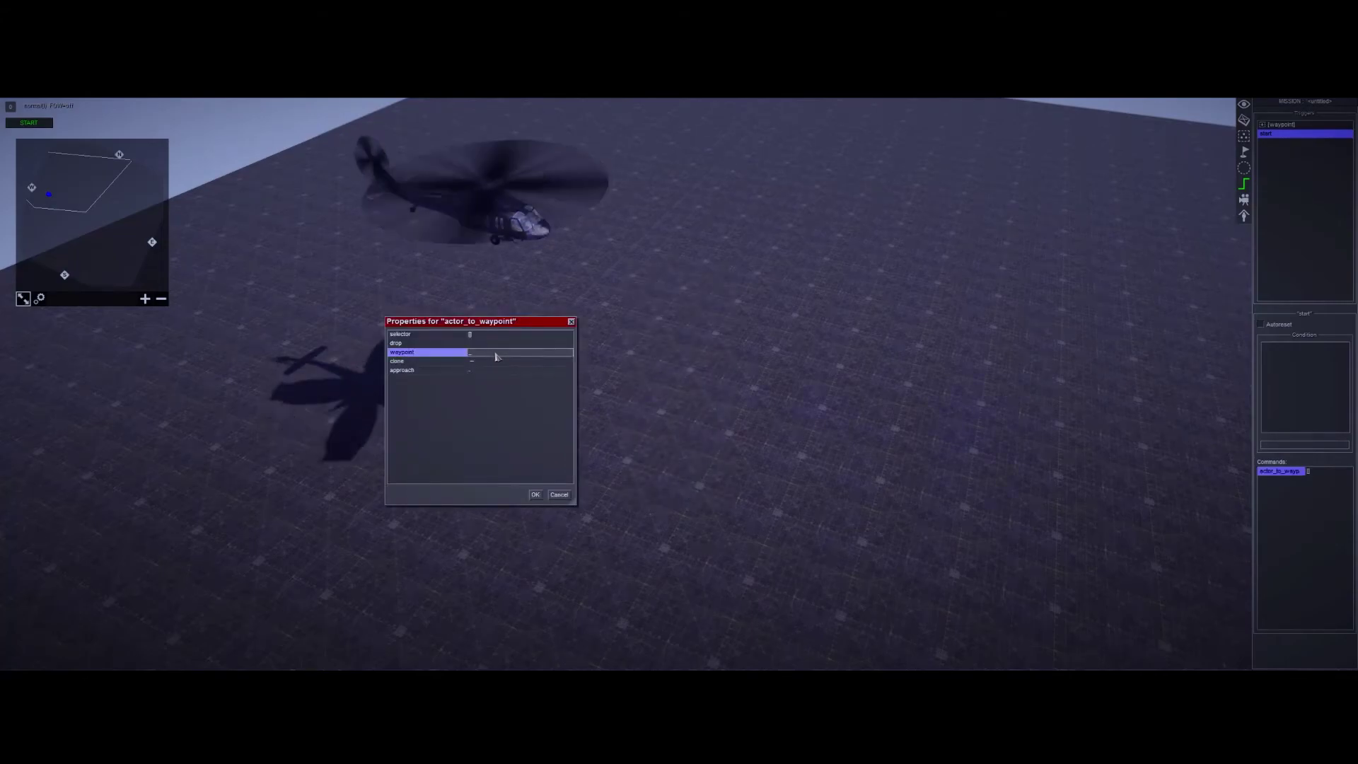
{"action": "left_click", "coordinate": [506, 371]}
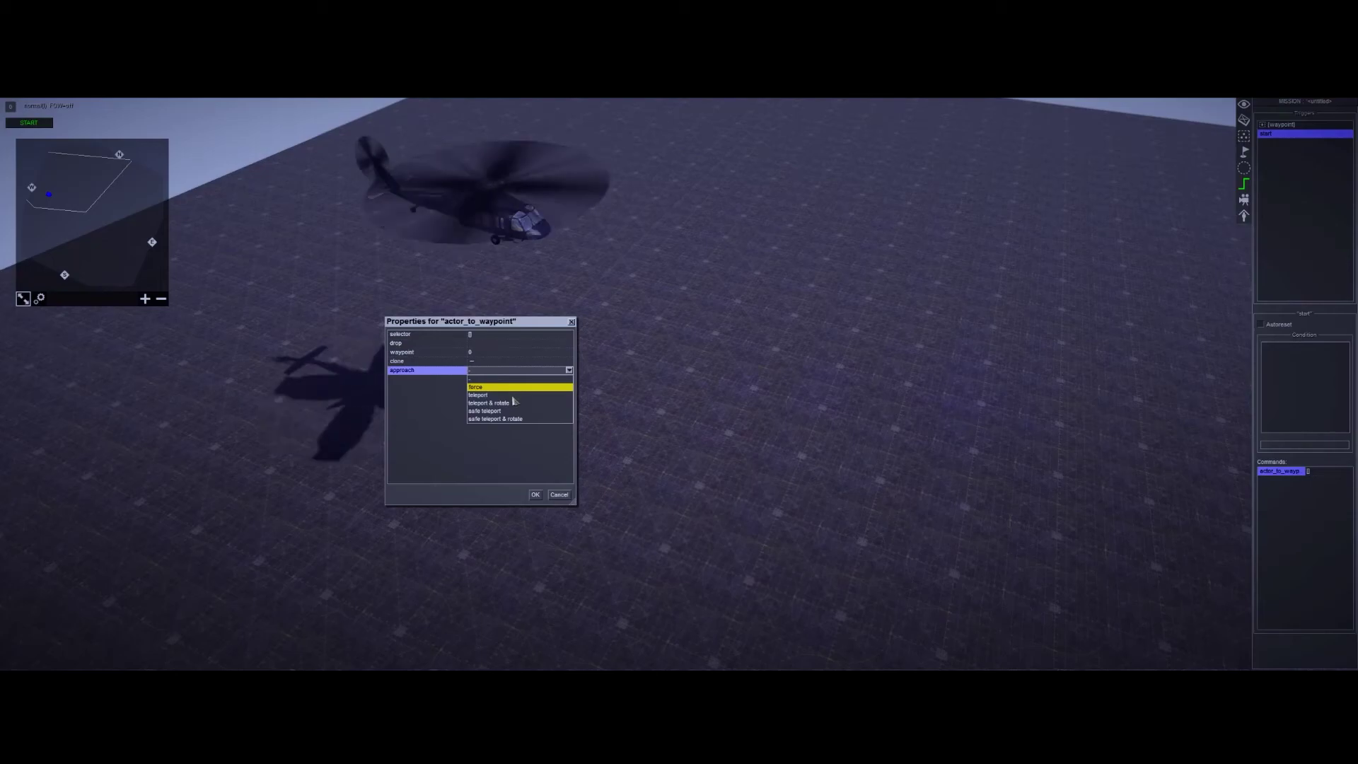
{"action": "left_click", "coordinate": [517, 402]}
- Set the actor_to_waypoint command's selector to the tag heli and accept the properties
{"action": "left_click", "coordinate": [516, 335]}
{"action": "left_click", "coordinate": [512, 374]}
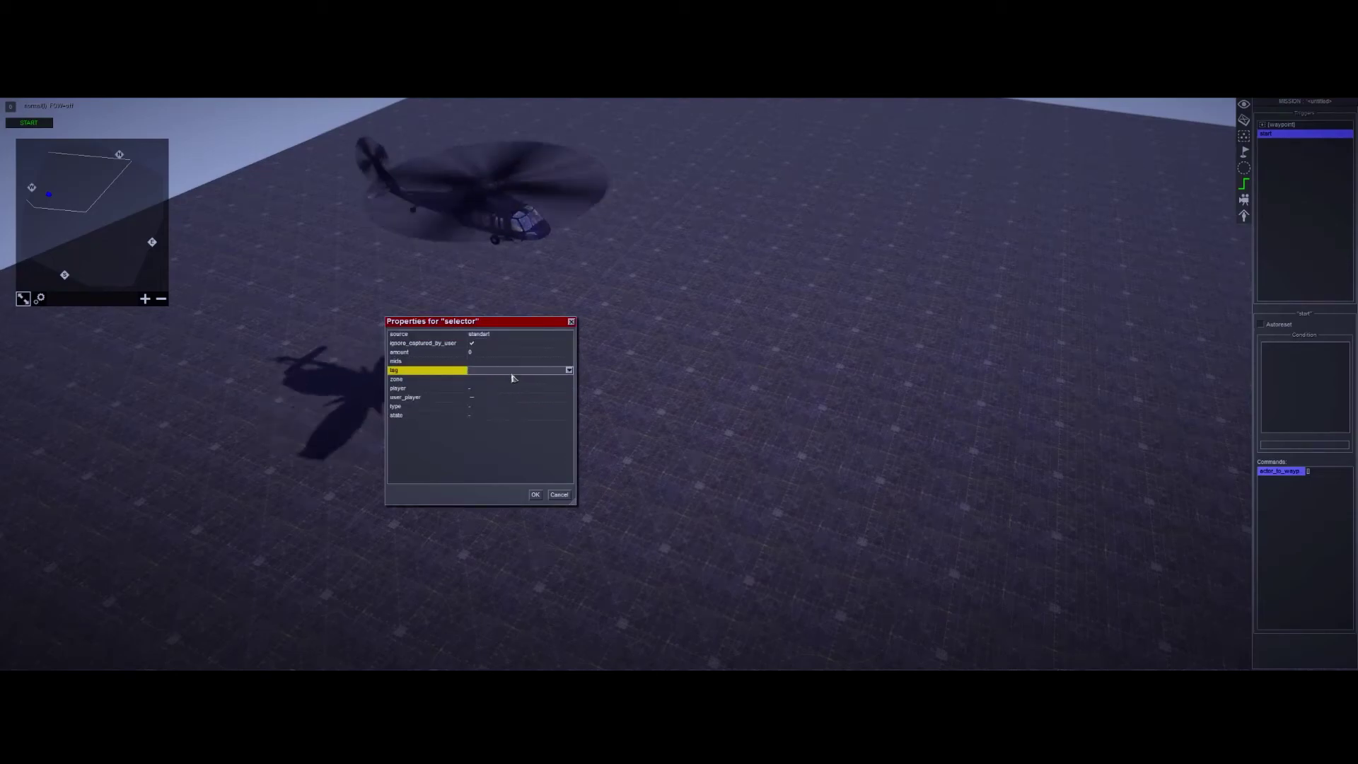
{"action": "left_click", "coordinate": [569, 371]}
{"action": "left_click", "coordinate": [544, 387]}
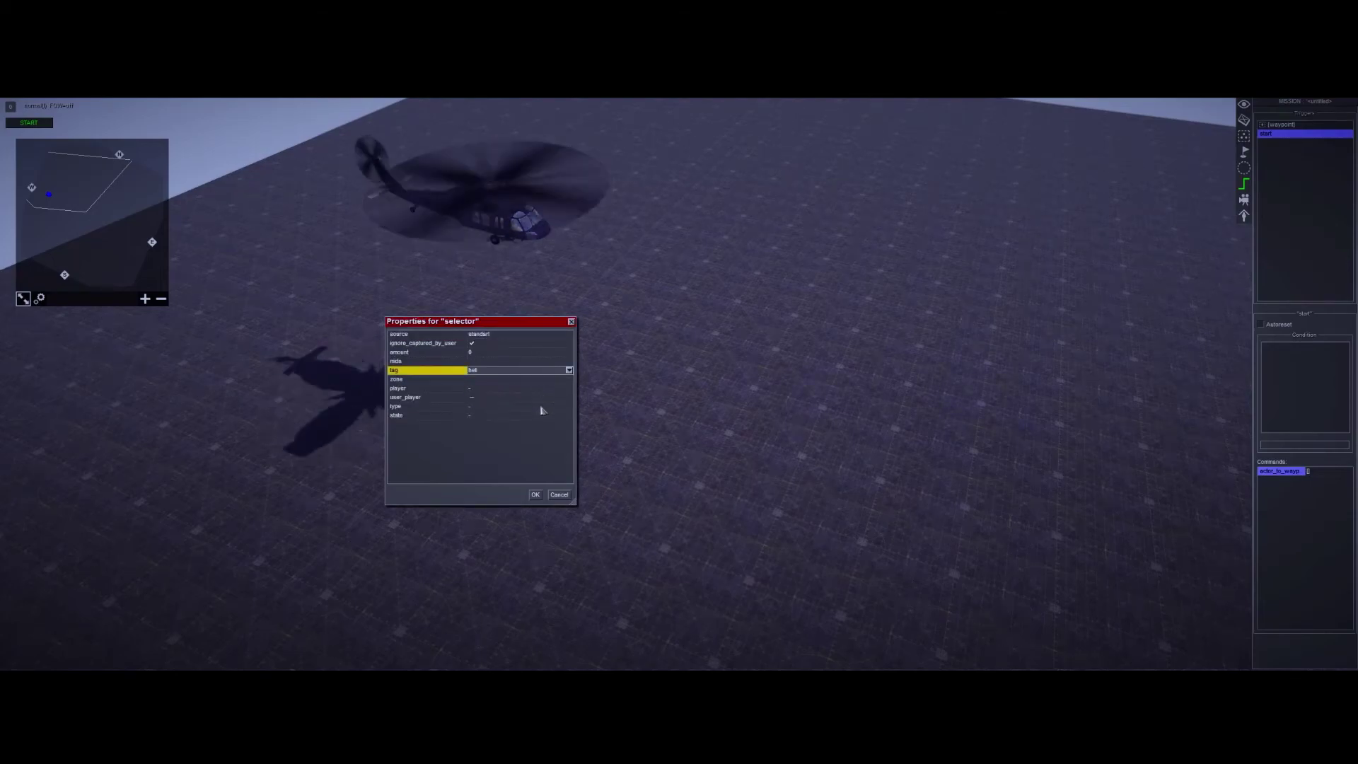
{"action": "left_click", "coordinate": [536, 495]}
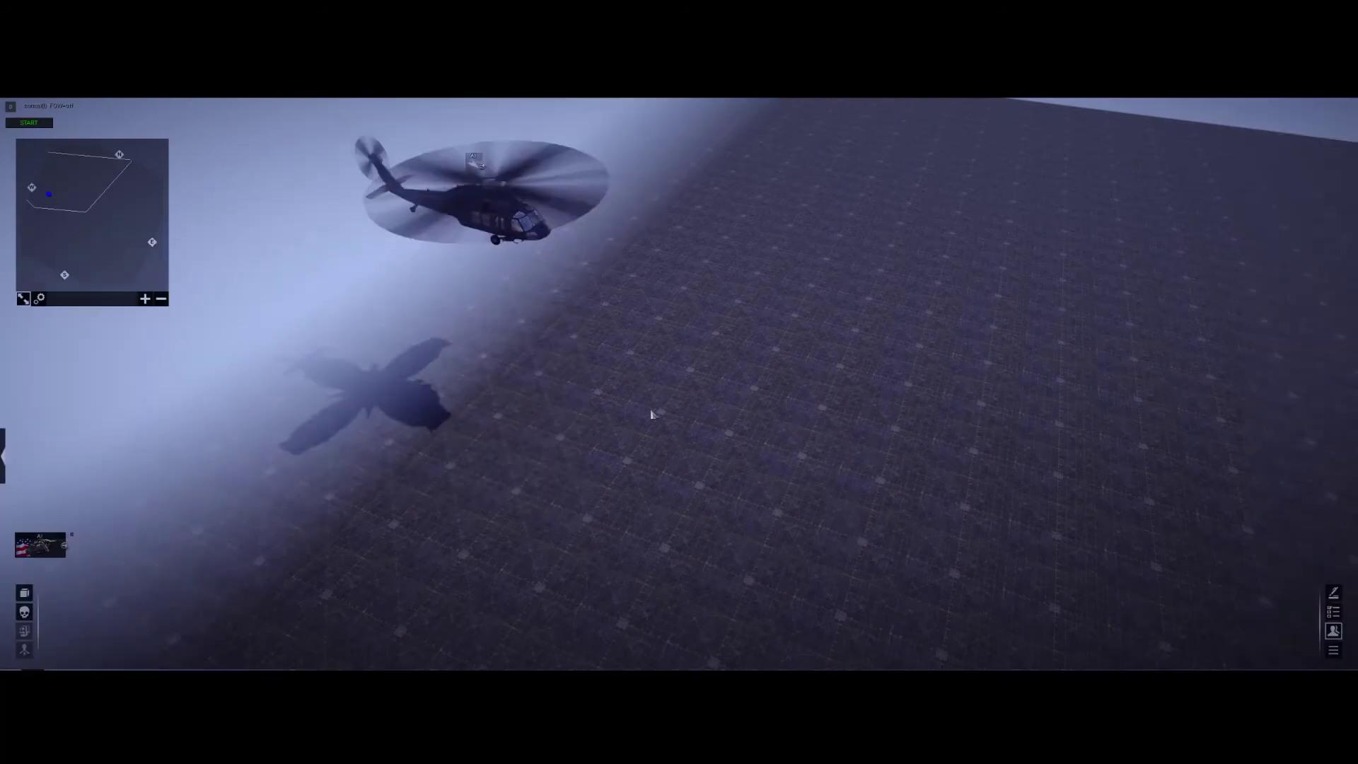
- Start the mission to test the helicopter's flight
{"action": "left_click", "coordinate": [44, 124]}
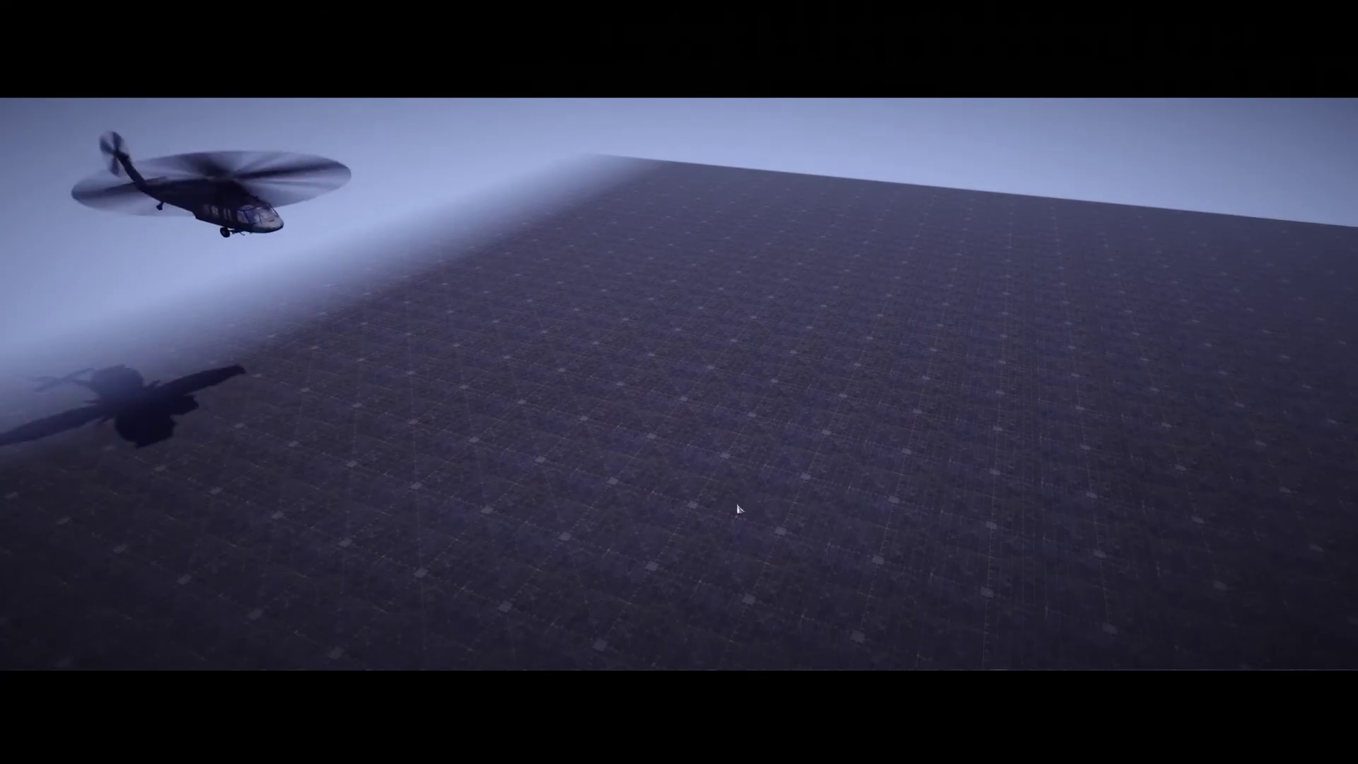